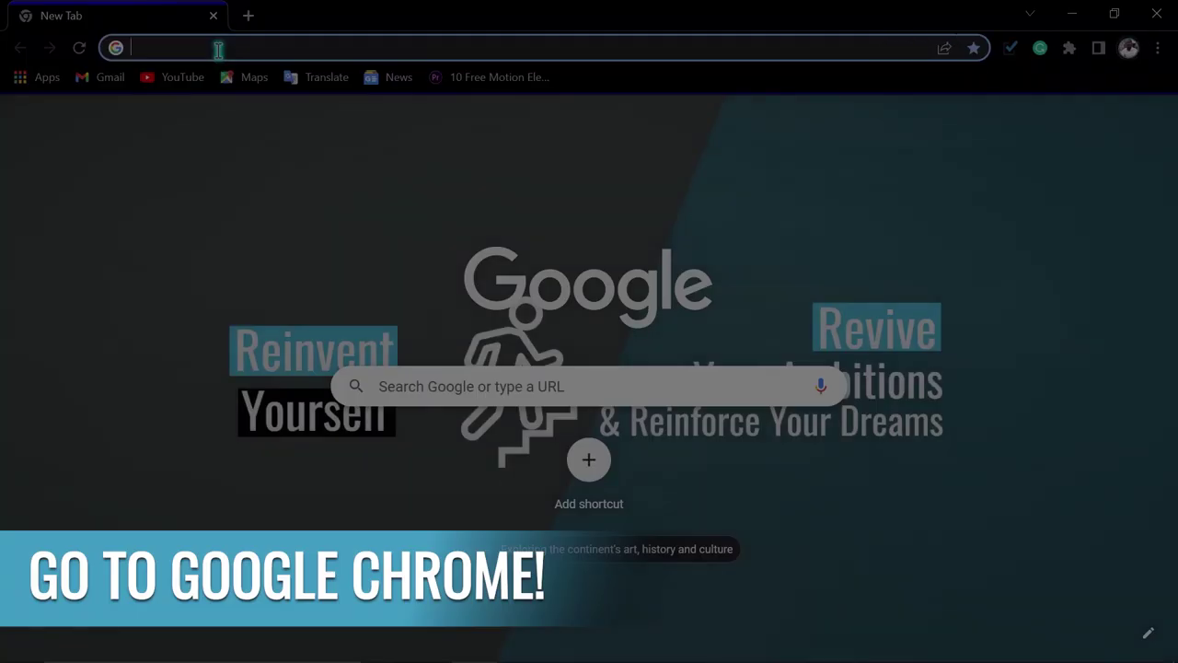
Go to ufs.ac.za and accept the site's cookie notice.
text(ufs)
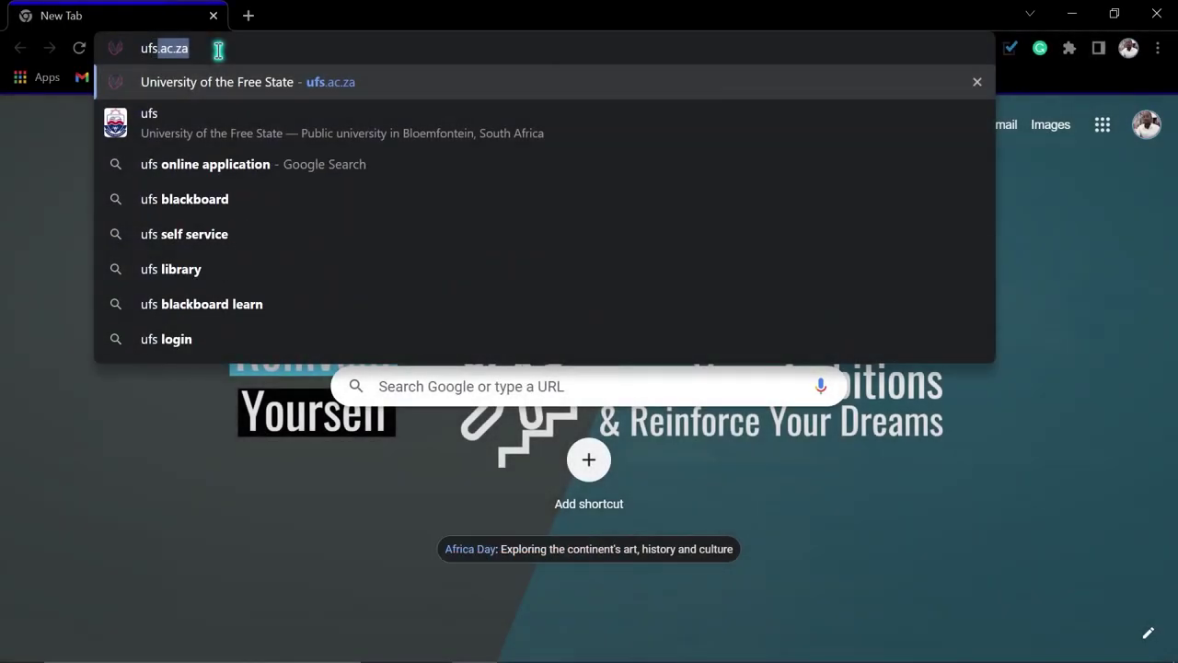
key(Return)
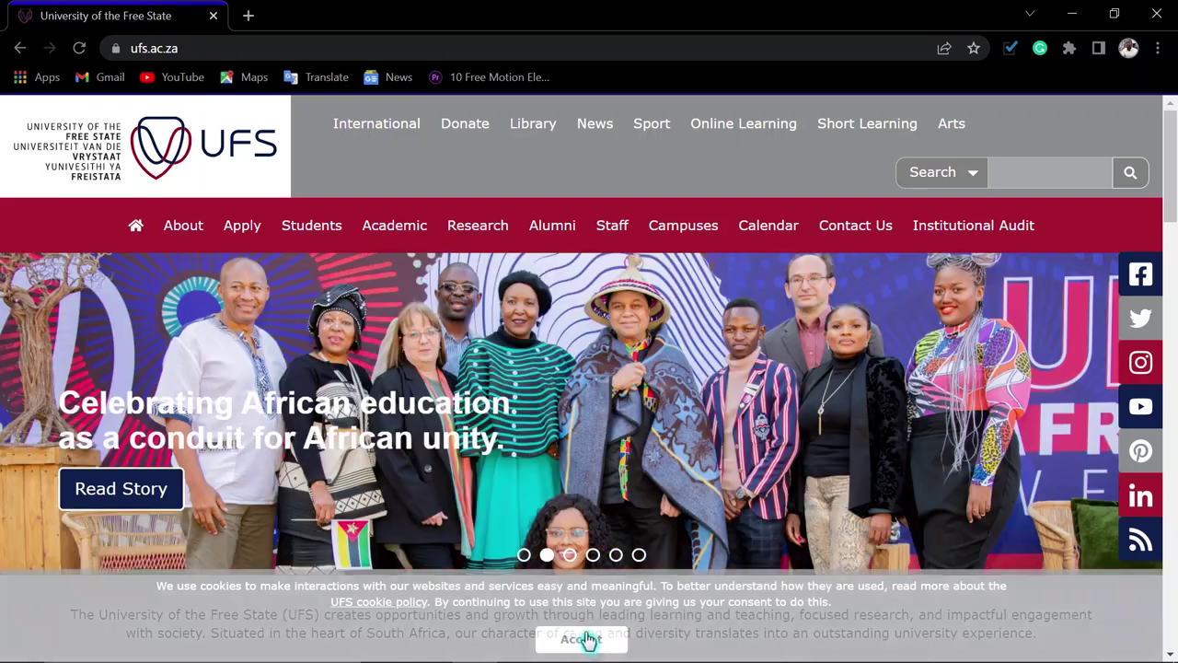
click(582, 641)
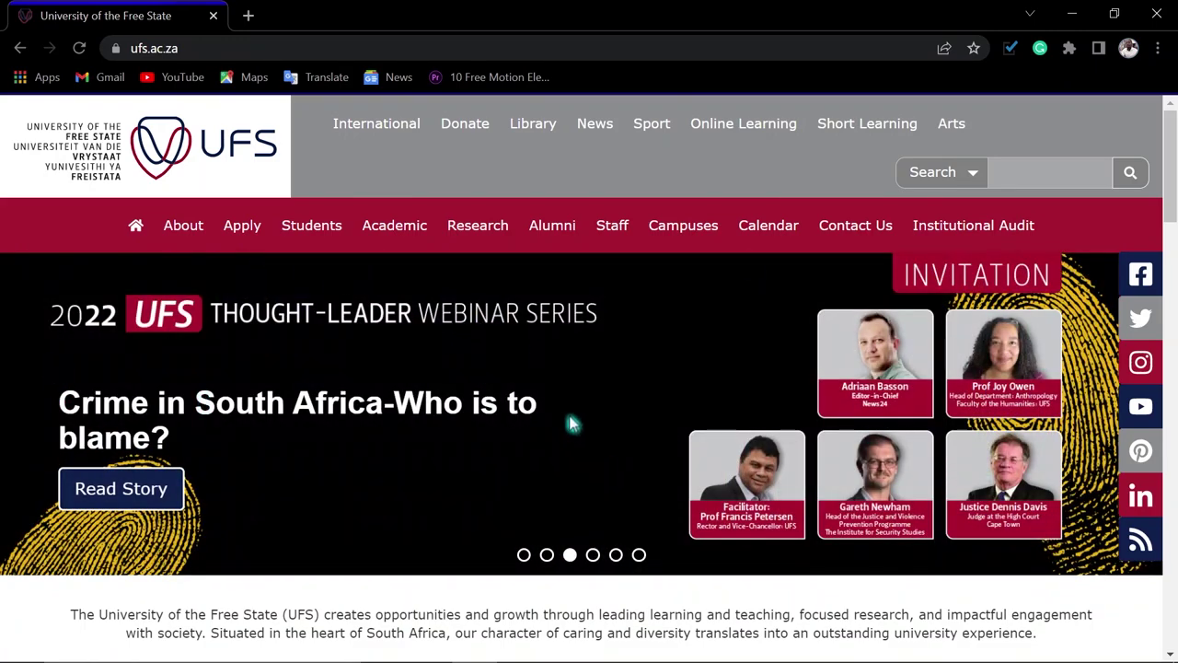
Browse the UFS homepage down to the footer, then go to the Apply page for prospective students.
scroll(544, 429, down, 8)
scroll(483, 433, up, 2)
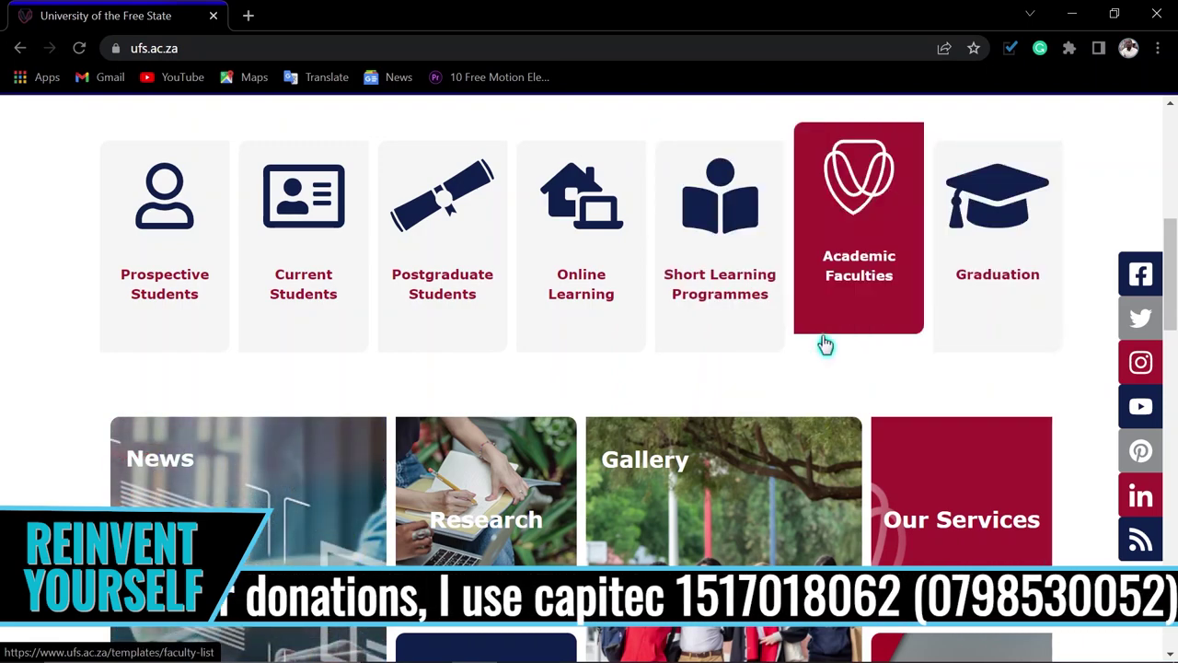
scroll(657, 367, down, 2)
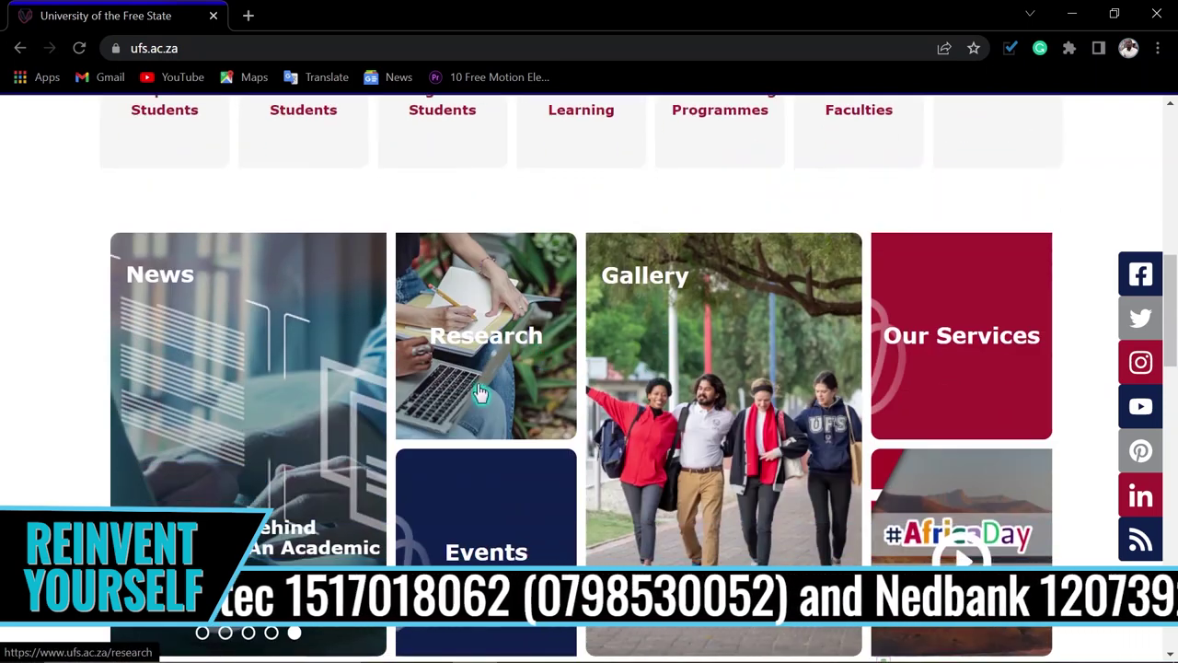
scroll(482, 395, down, 6)
scroll(110, 244, down, 1)
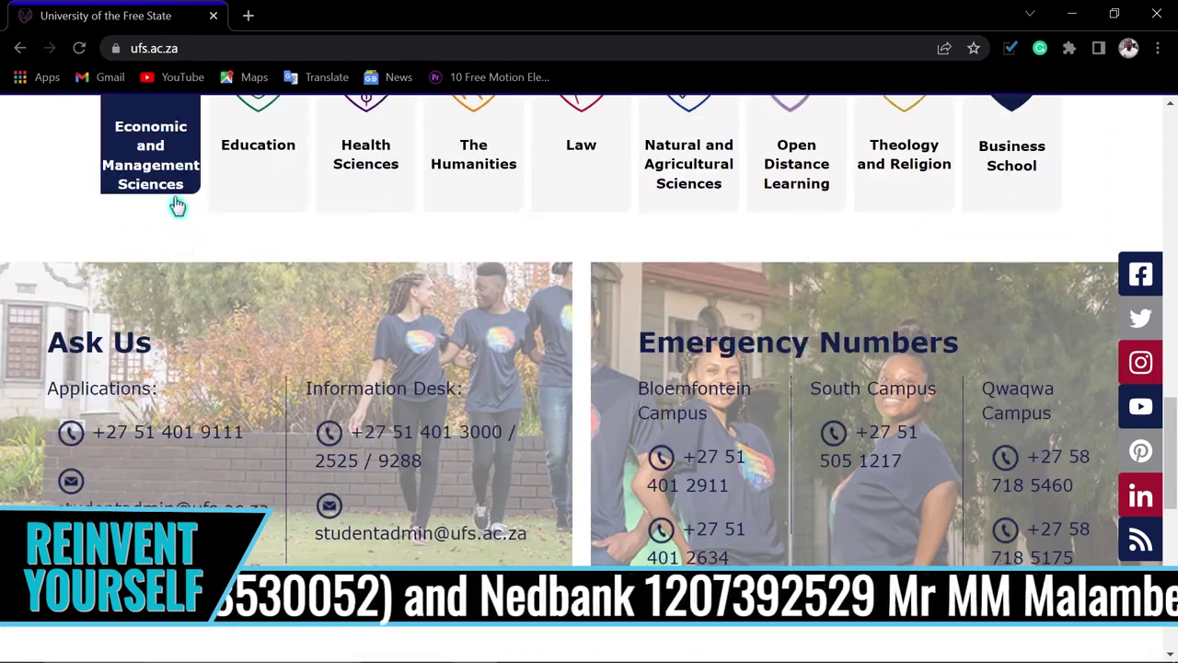
scroll(348, 189, up, 1)
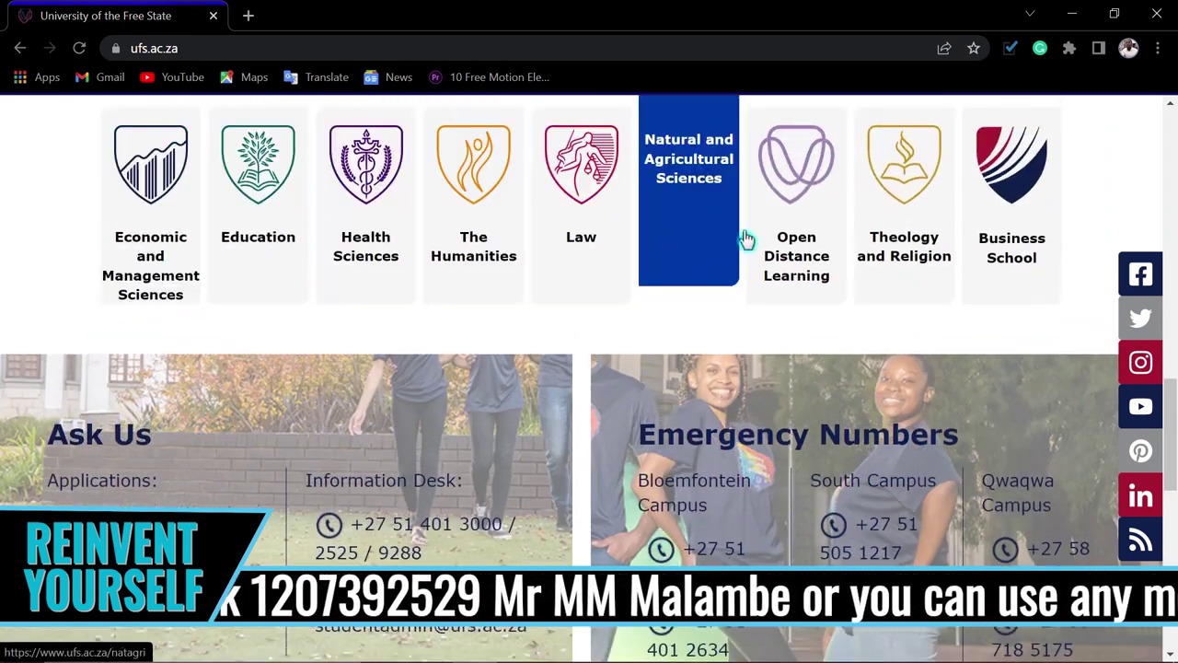
scroll(482, 379, down, 2)
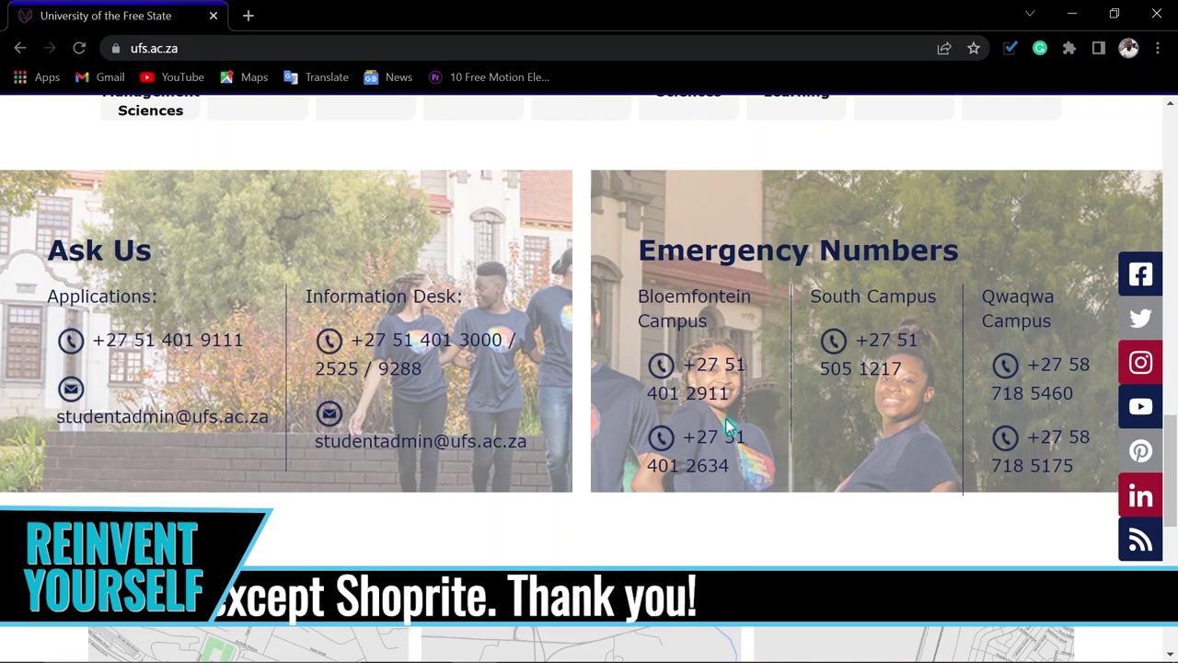
scroll(487, 413, down, 6)
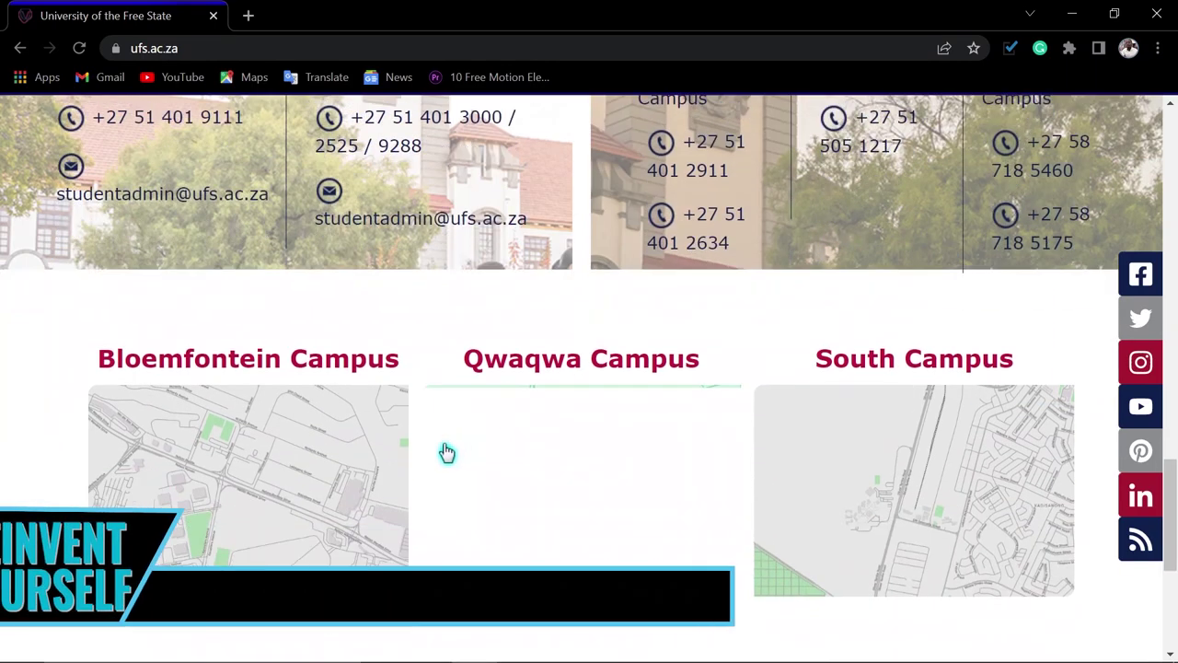
scroll(399, 452, down, 1)
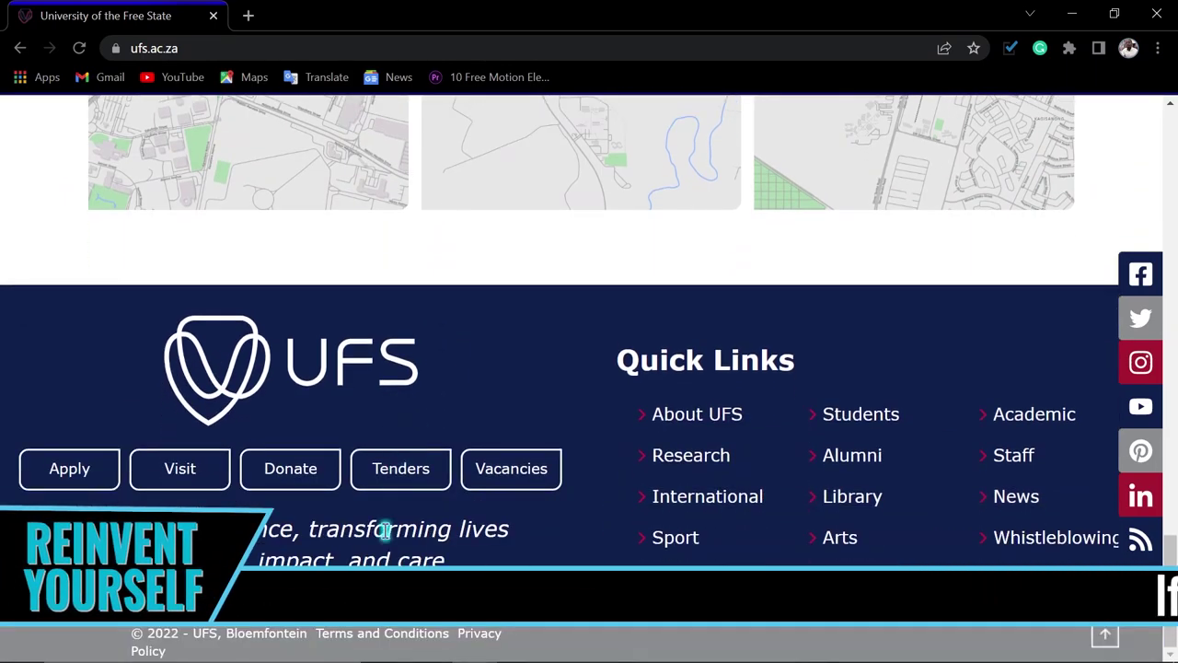
scroll(385, 529, up, 20)
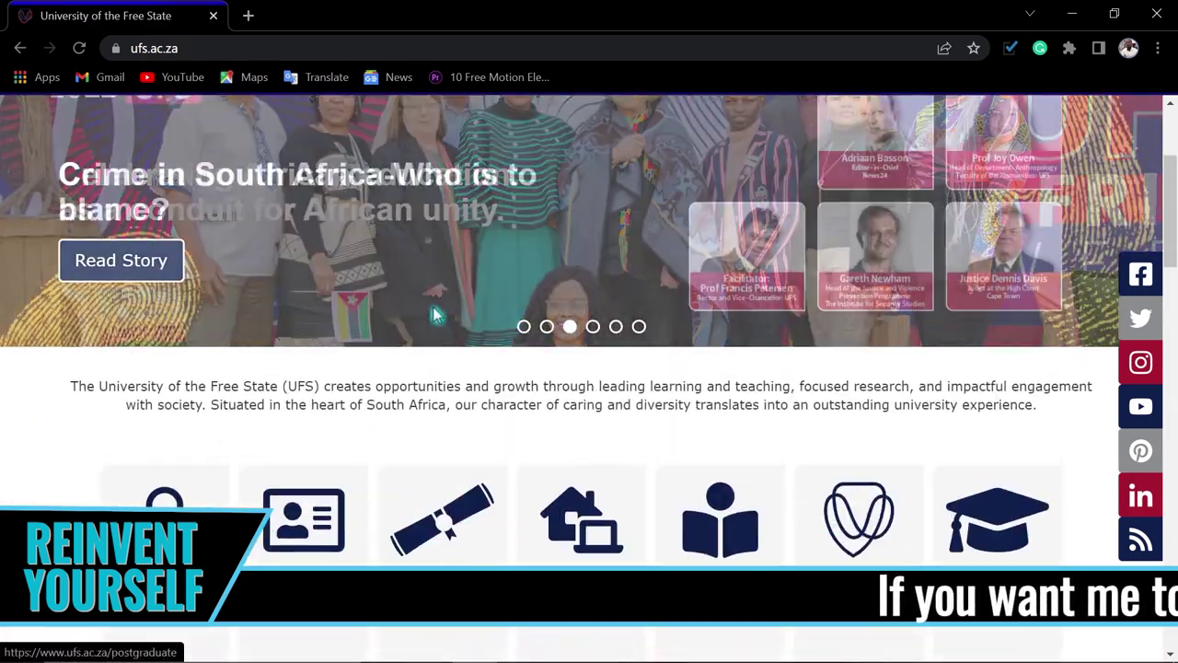
scroll(437, 315, up, 3)
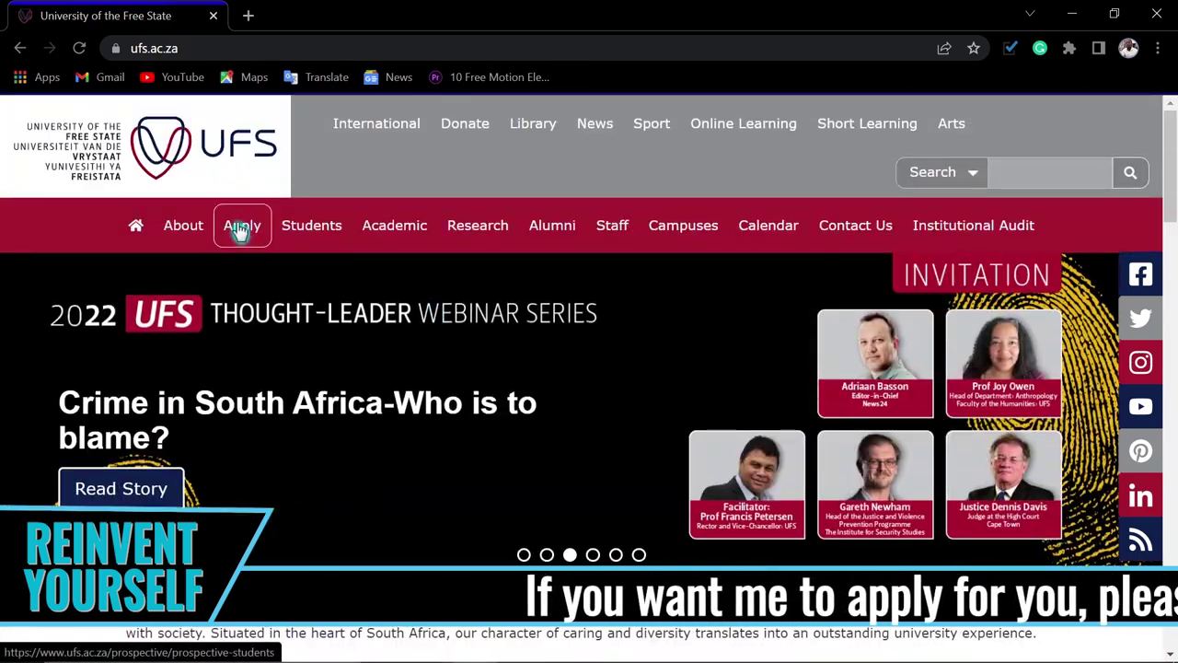
scroll(357, 439, down, 15)
scroll(357, 439, down, 6)
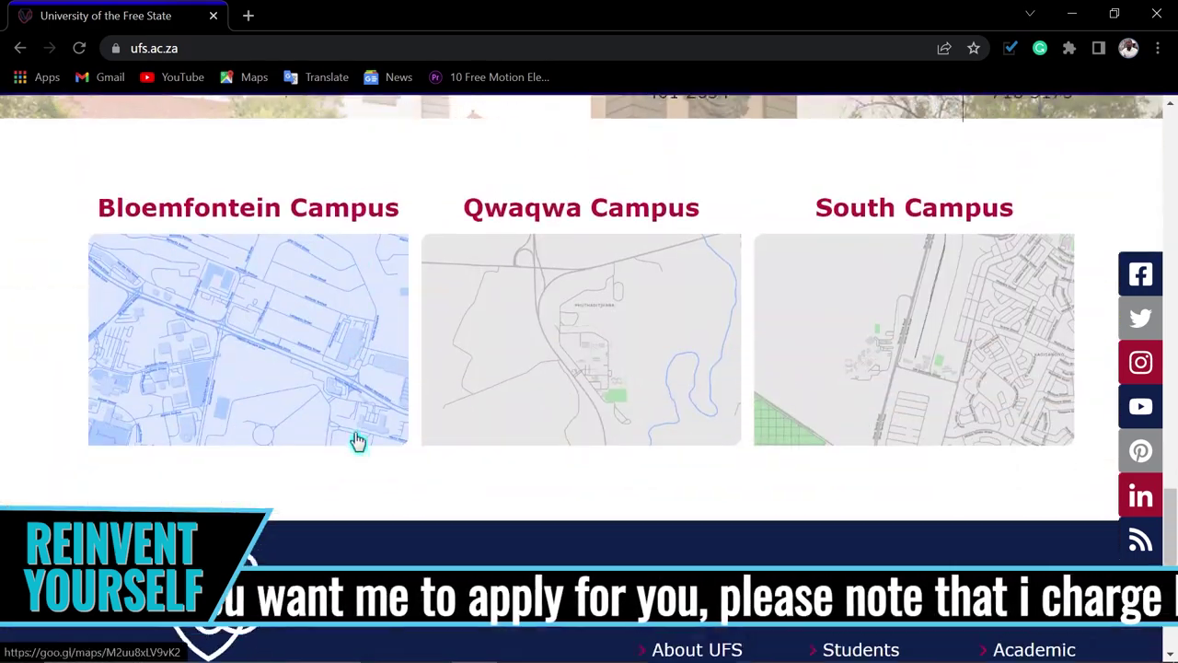
scroll(522, 429, up, 20)
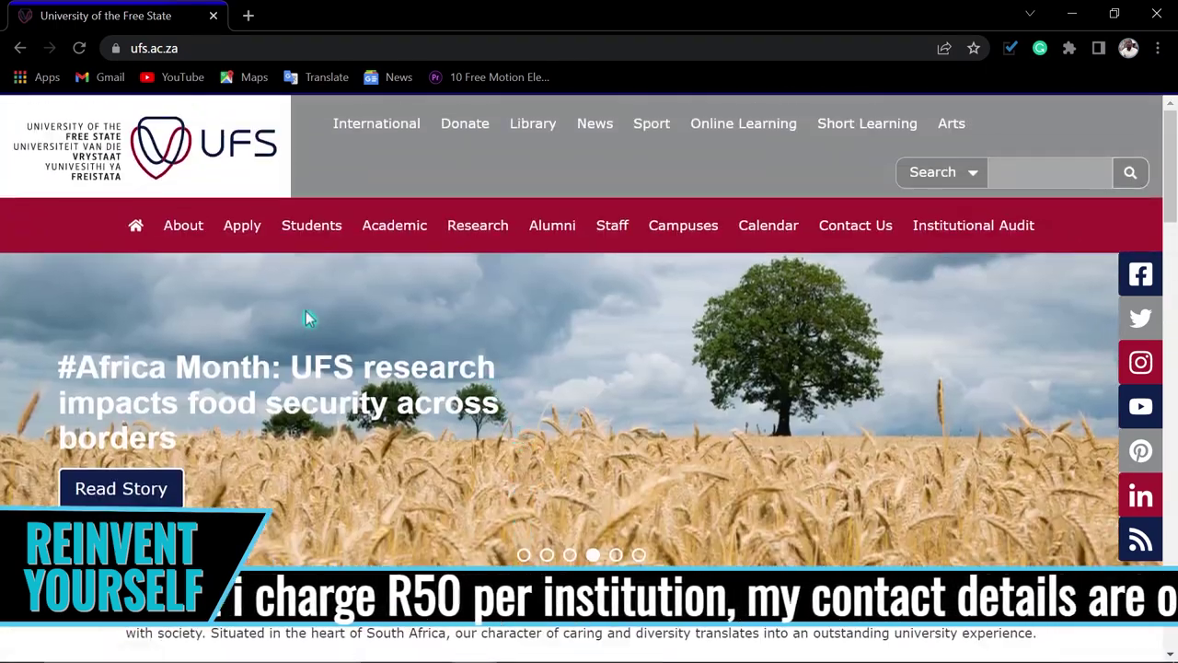
click(242, 230)
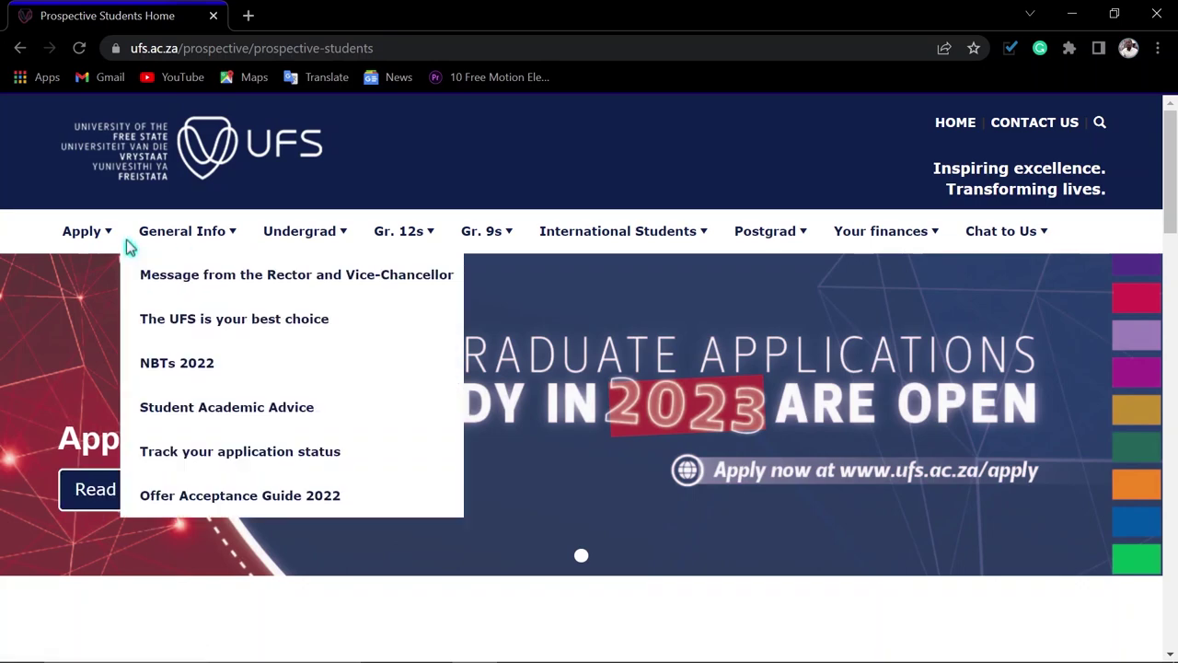
Open the Important dates PDF from the Apply menu.
mouse_move(113, 241)
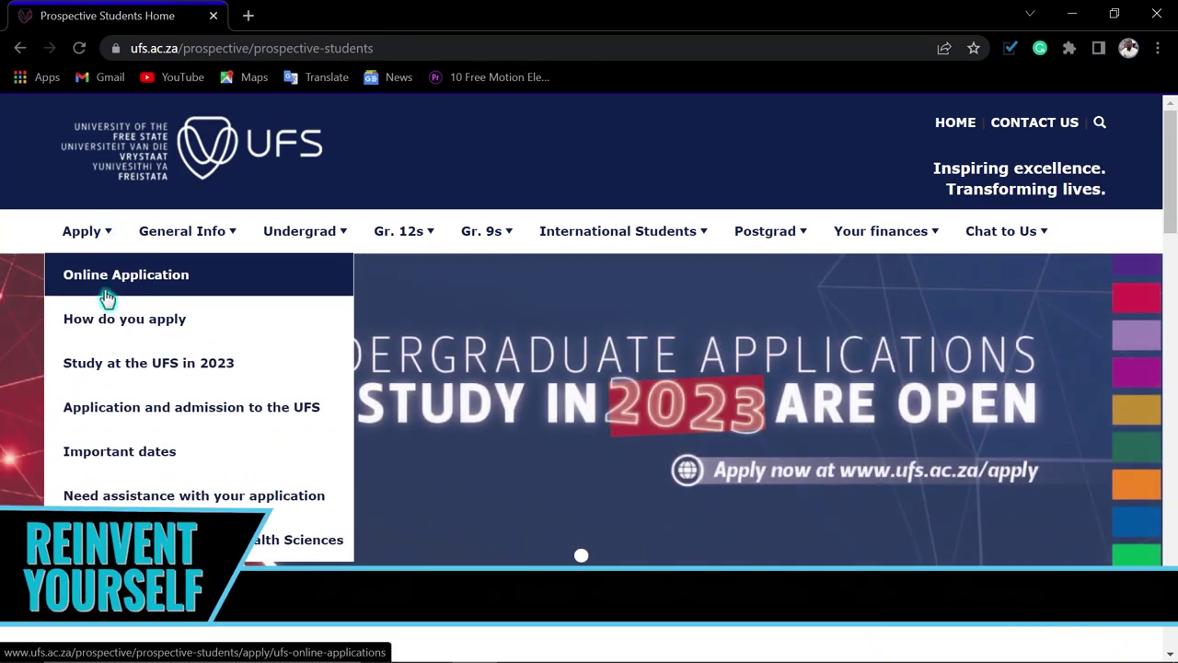
click(119, 457)
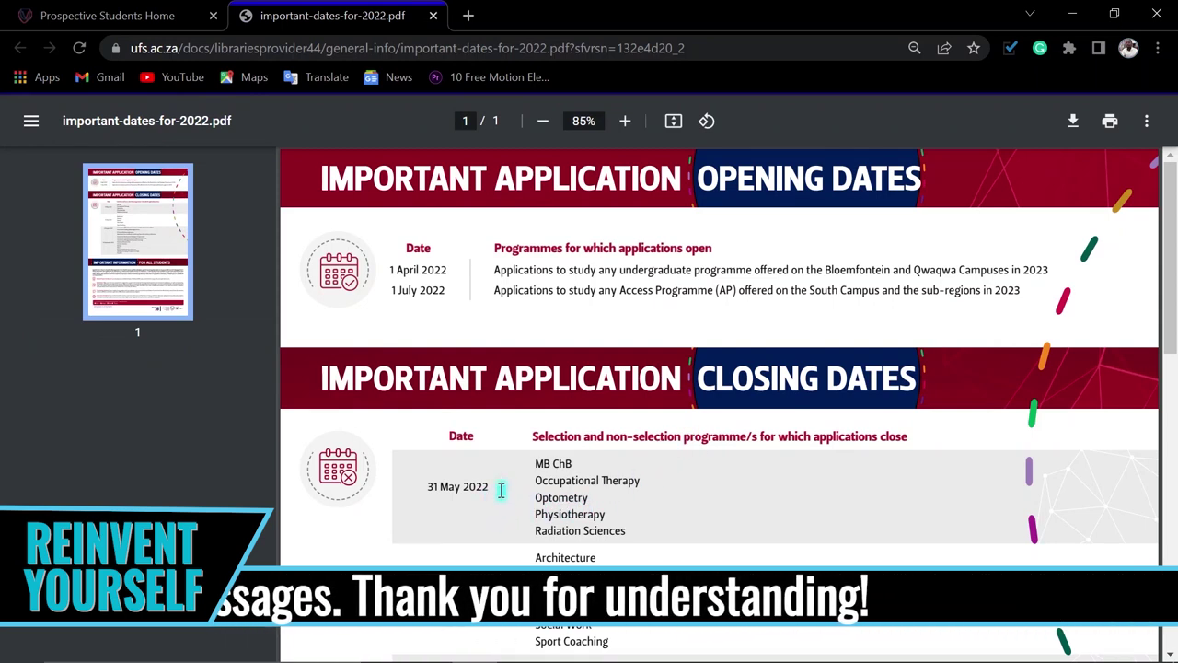
Scroll down the important-dates PDF to the information for all students.
scroll(465, 491, down, 2)
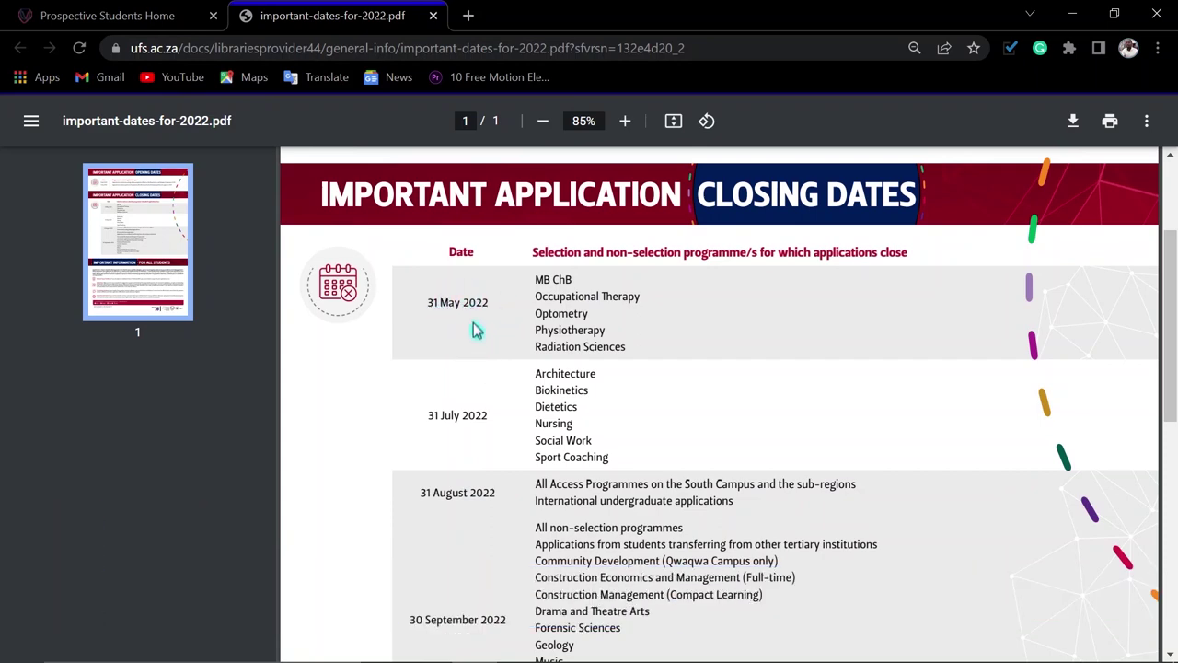
scroll(465, 430, down, 3)
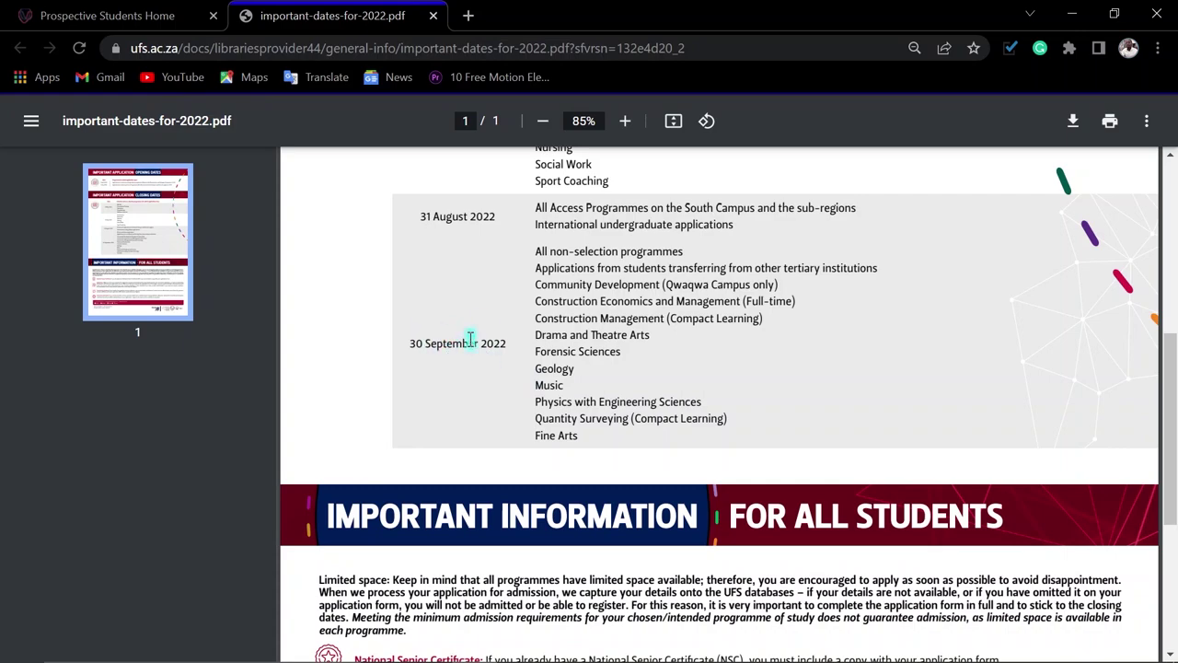
scroll(519, 368, down, 3)
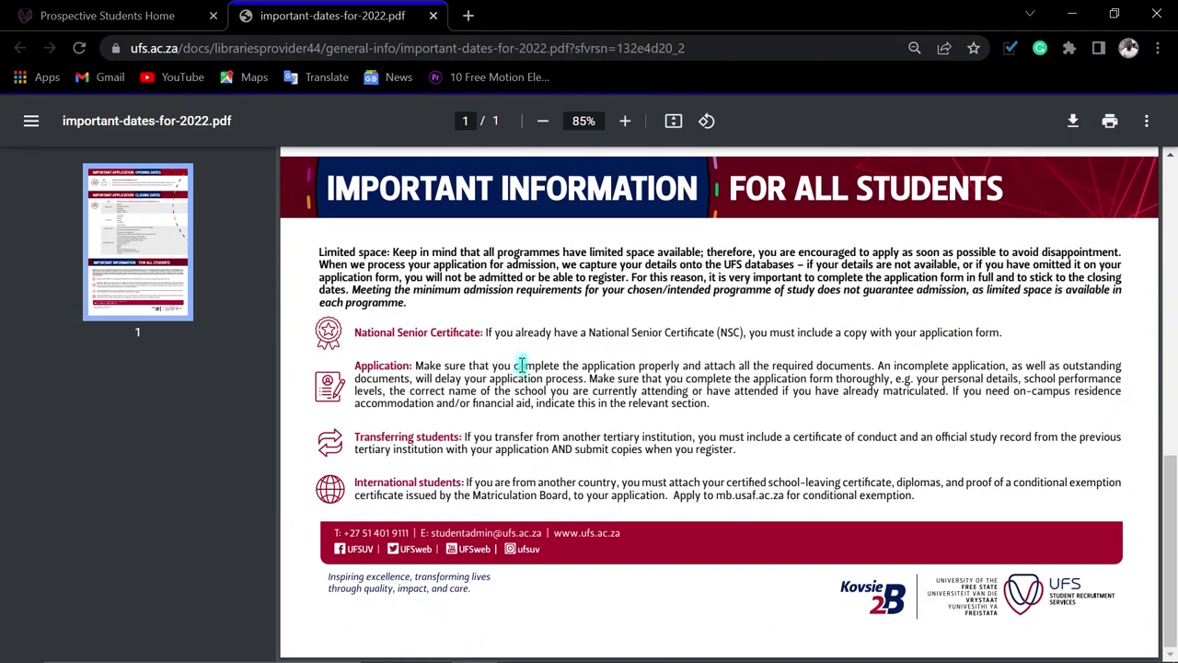
scroll(595, 365, up, 6)
scroll(579, 356, down, 6)
Read the Transferring students and Application paragraphs, then return to the closing dates table.
drag(388, 437, 551, 446)
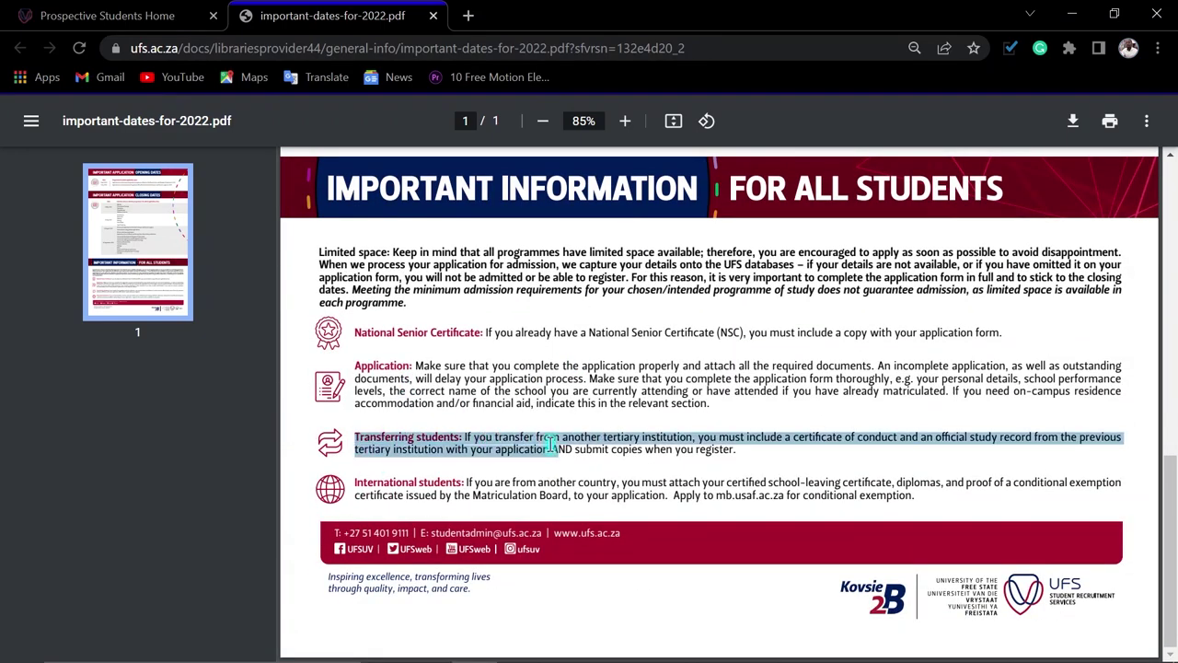
click(417, 365)
drag(357, 361, 434, 484)
click(434, 423)
click(433, 449)
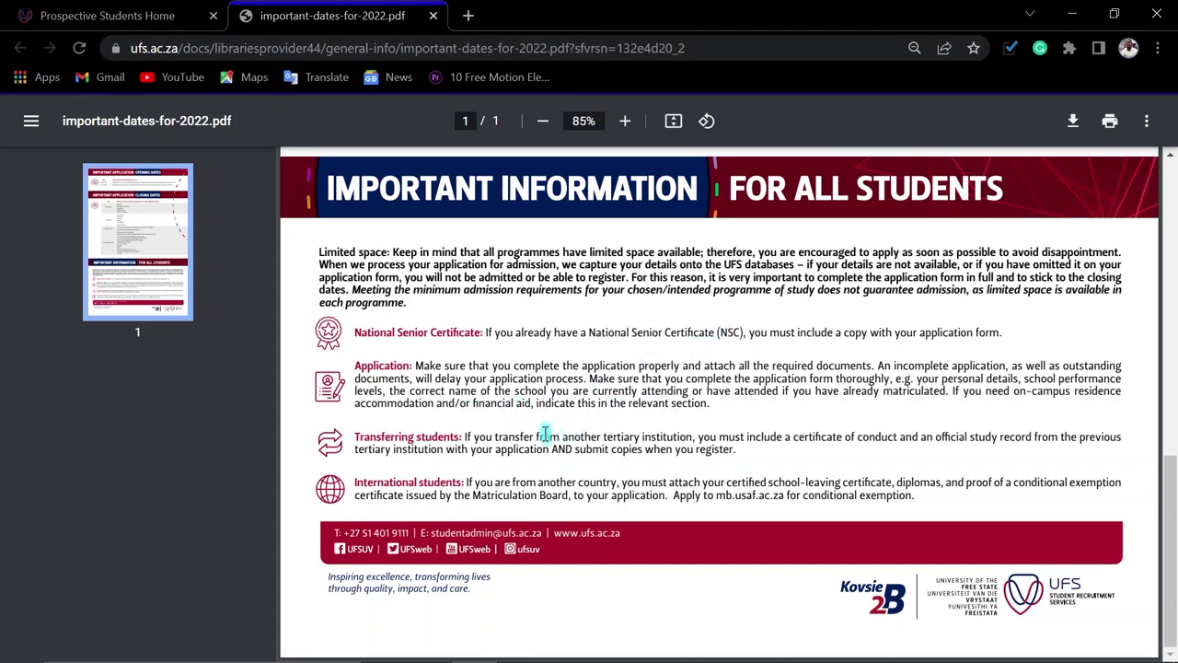
scroll(515, 420, up, 4)
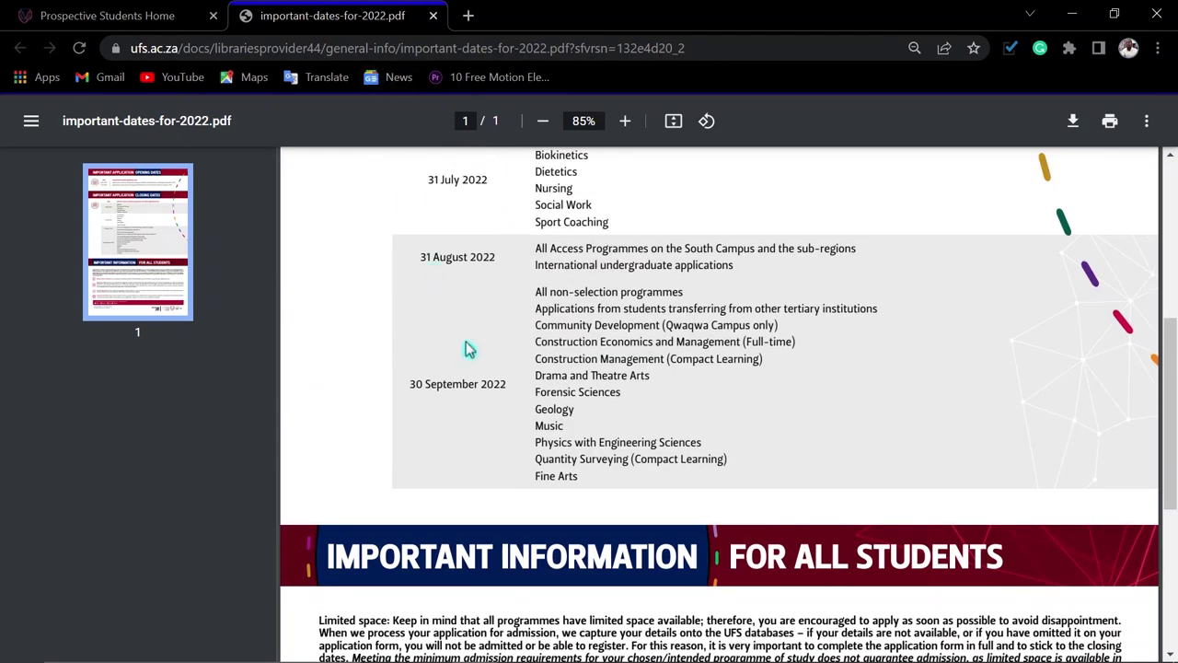
scroll(467, 348, up, 2)
Close the dates PDF and open the Undergraduate Prospectus 2023 PDF via Undergrad > UFS Prospectus 2023.
click(433, 17)
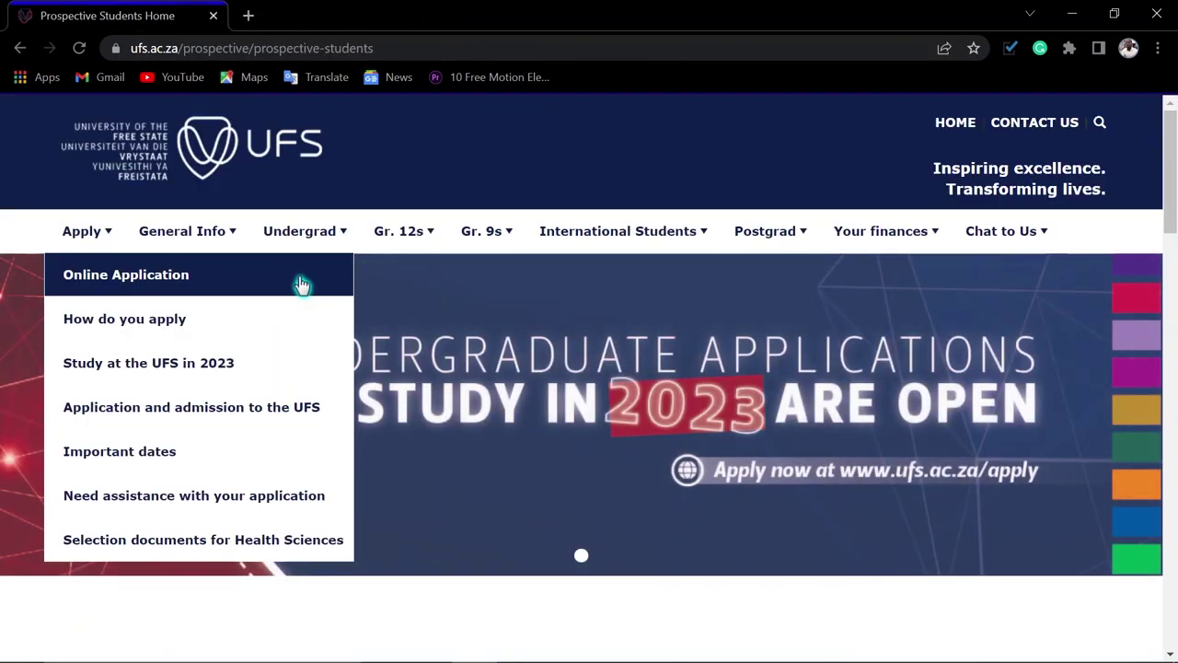
mouse_move(212, 236)
mouse_move(316, 233)
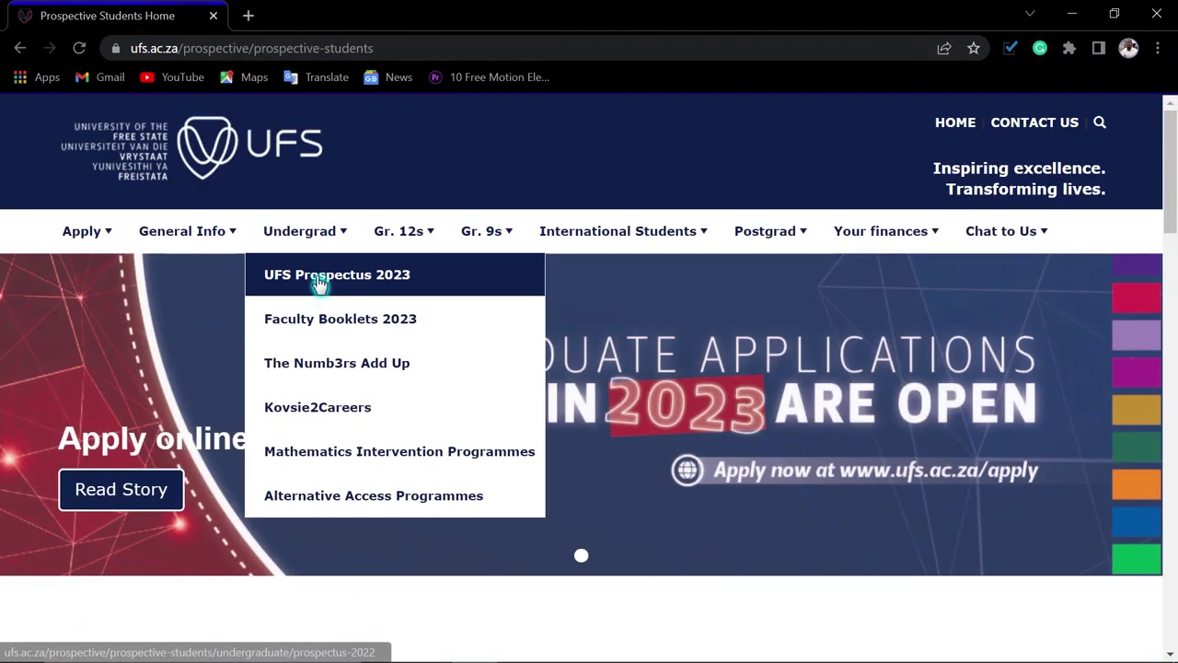
click(319, 285)
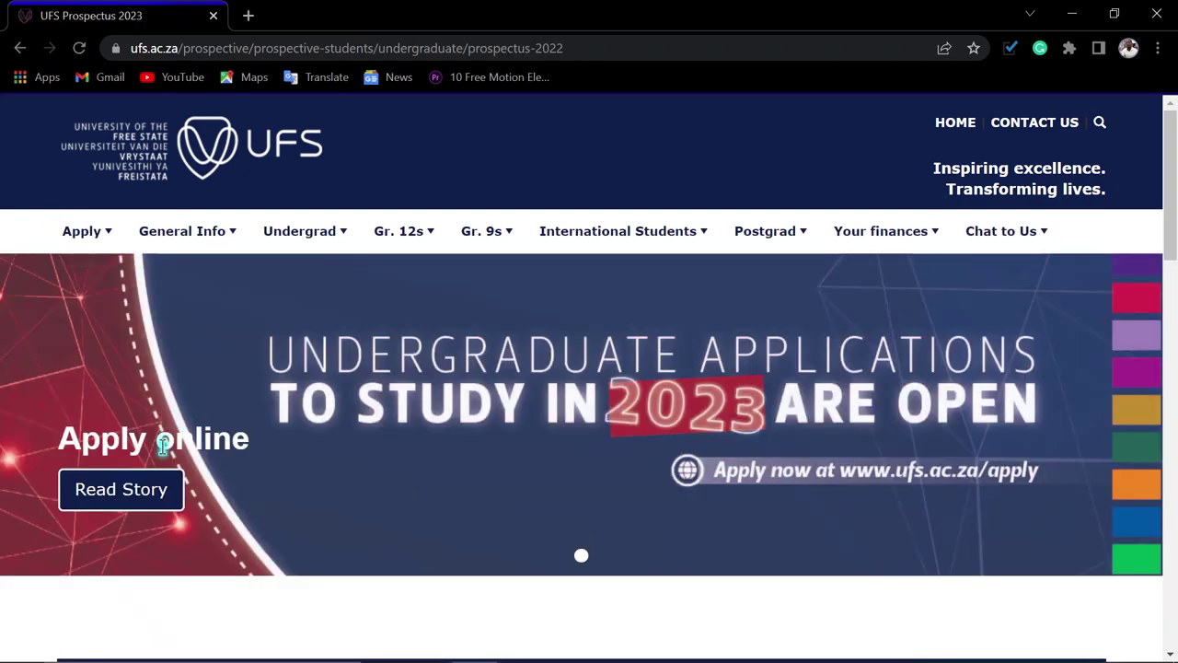
scroll(229, 475, down, 5)
click(166, 266)
Skim the prospectus PDF to page 77 of 92, past the bursary, NBT and residence pages.
scroll(670, 324, down, 10)
scroll(670, 324, down, 7)
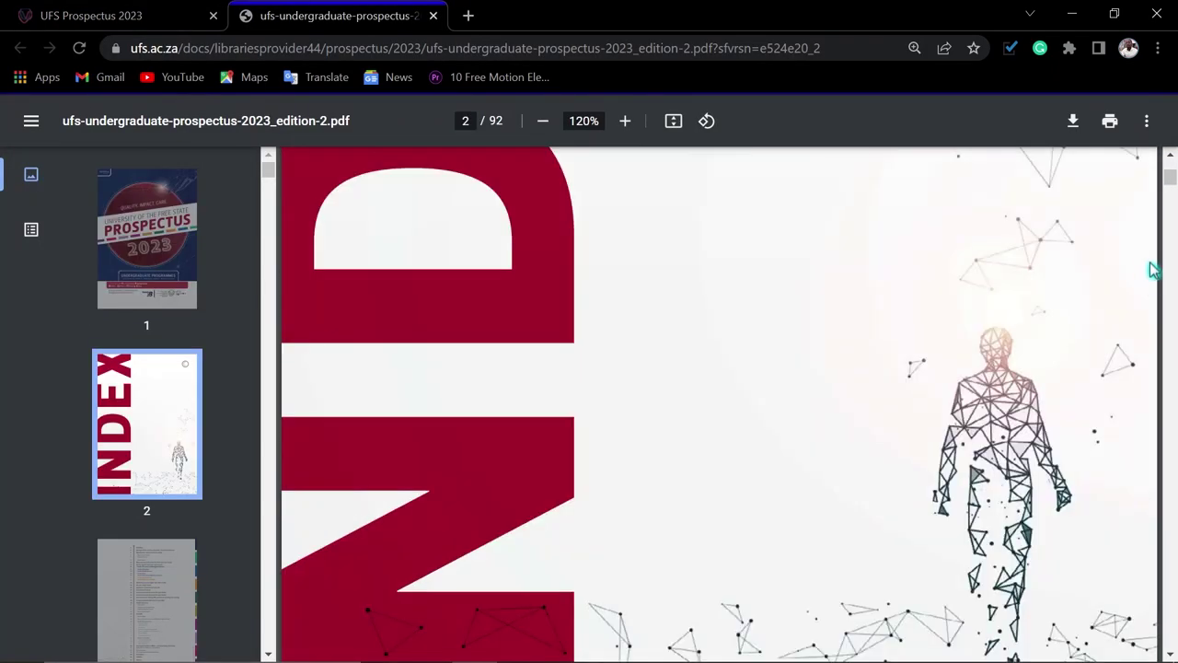
drag(1171, 177, 1171, 577)
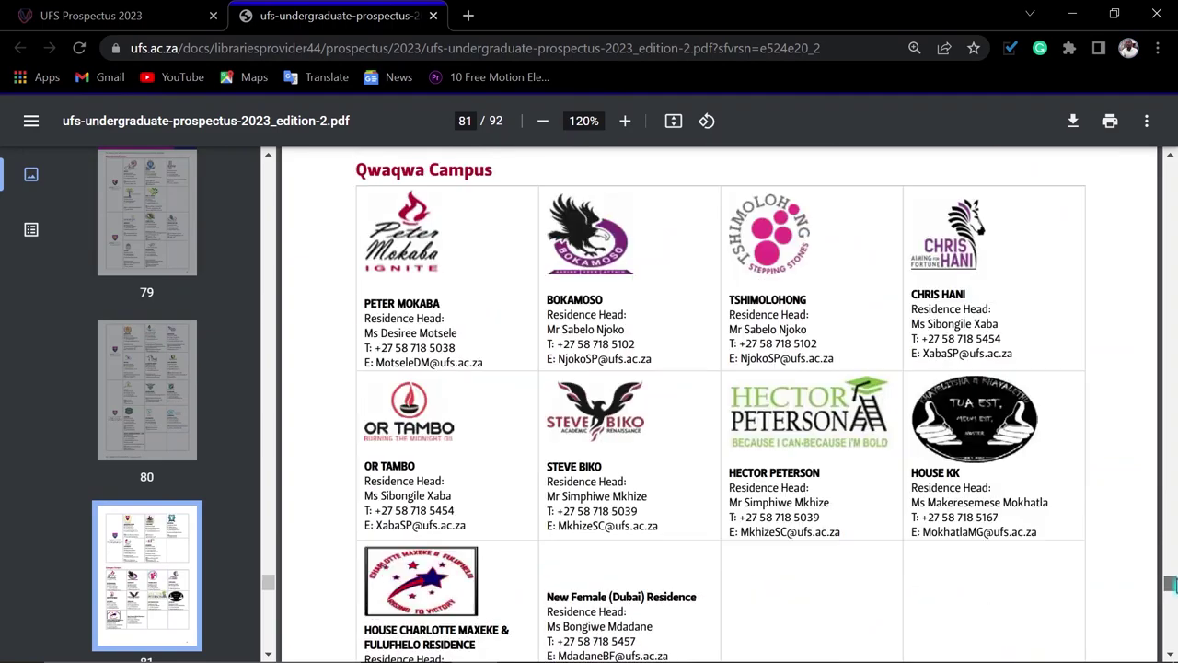
scroll(839, 400, up, 4)
scroll(839, 400, up, 10)
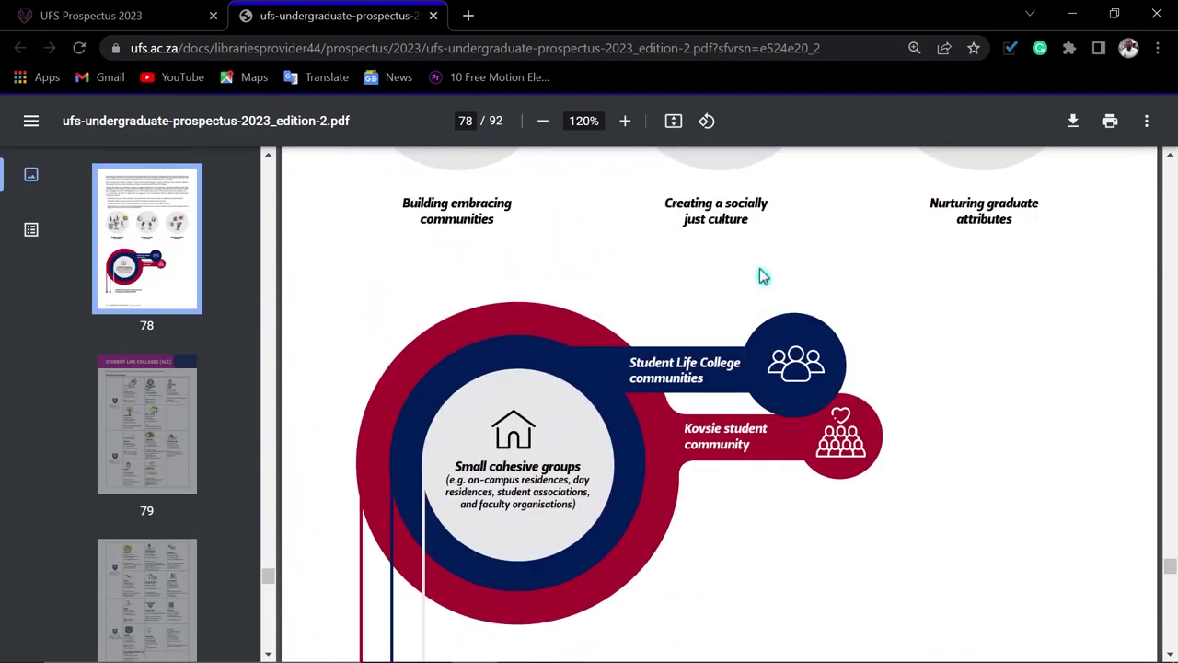
scroll(753, 241, up, 10)
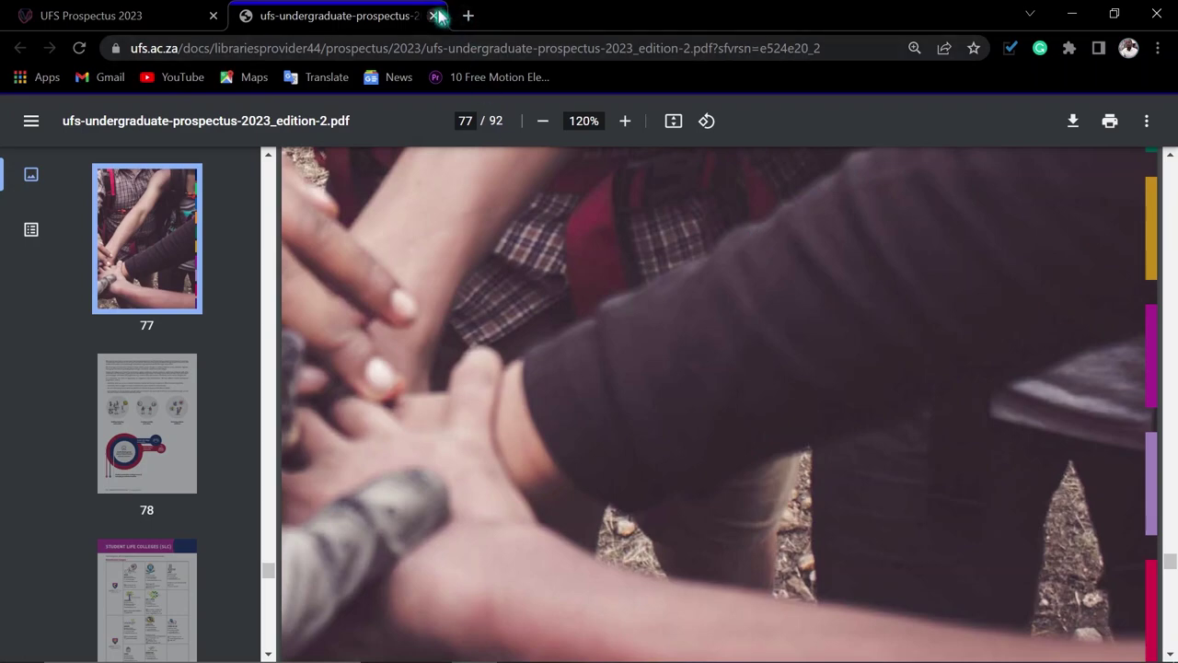
Close the prospectus PDF, return to the page top, and drop down the Apply menu.
click(433, 16)
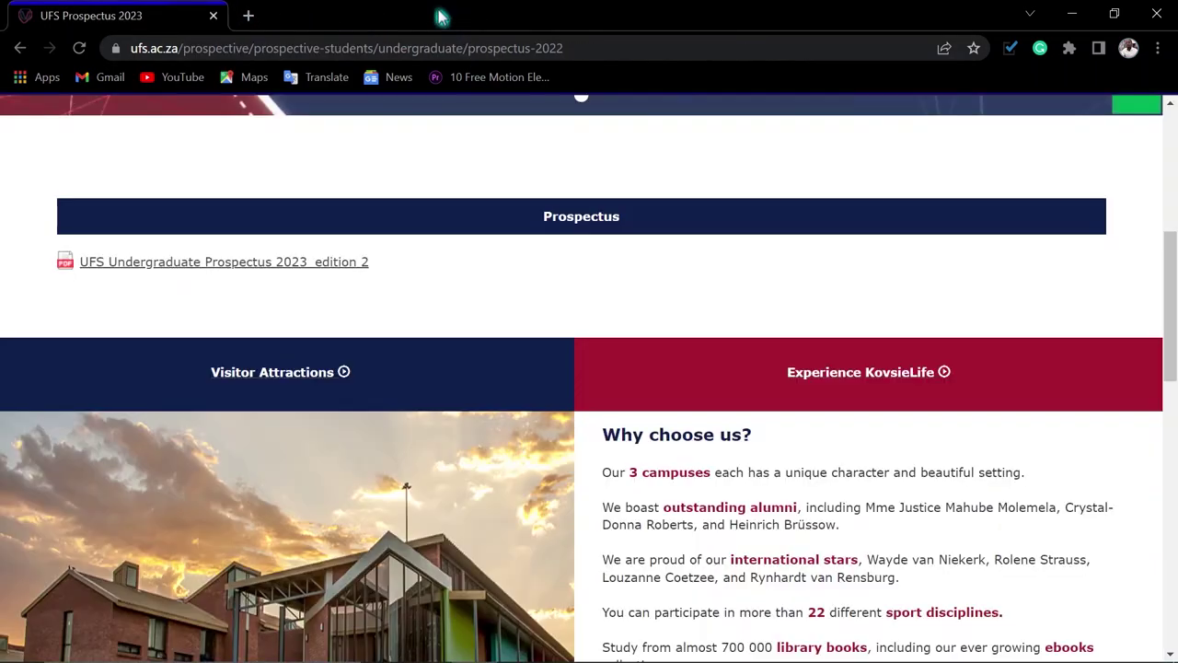
scroll(531, 266, up, 3)
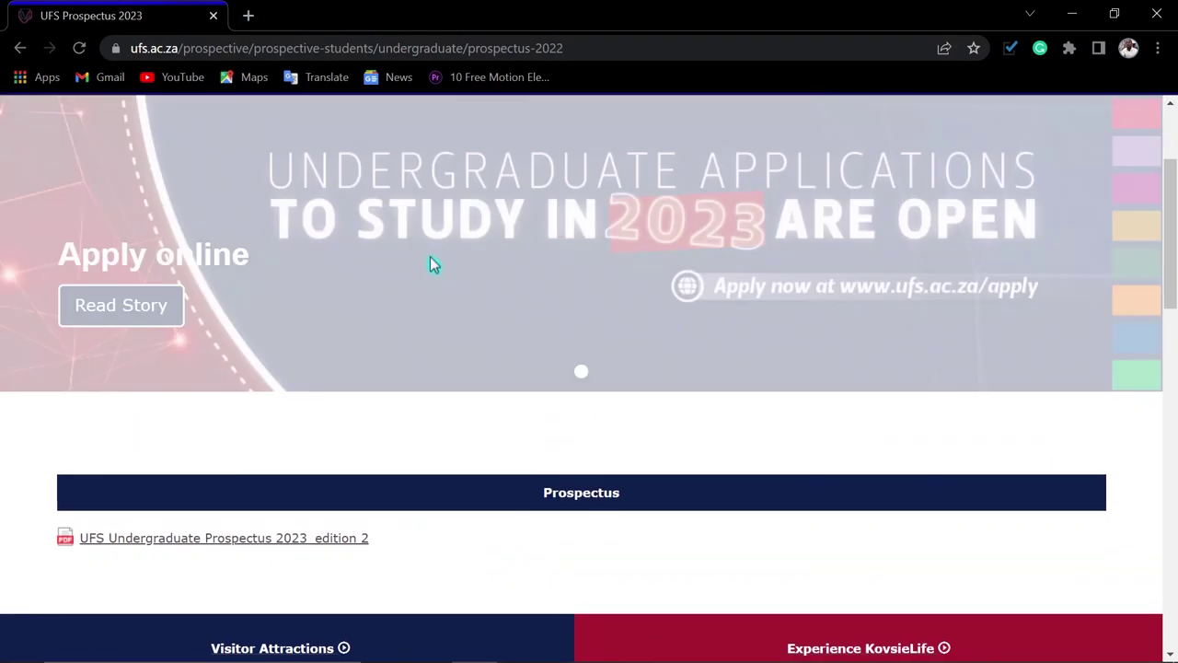
scroll(434, 265, up, 3)
mouse_move(512, 247)
mouse_move(412, 235)
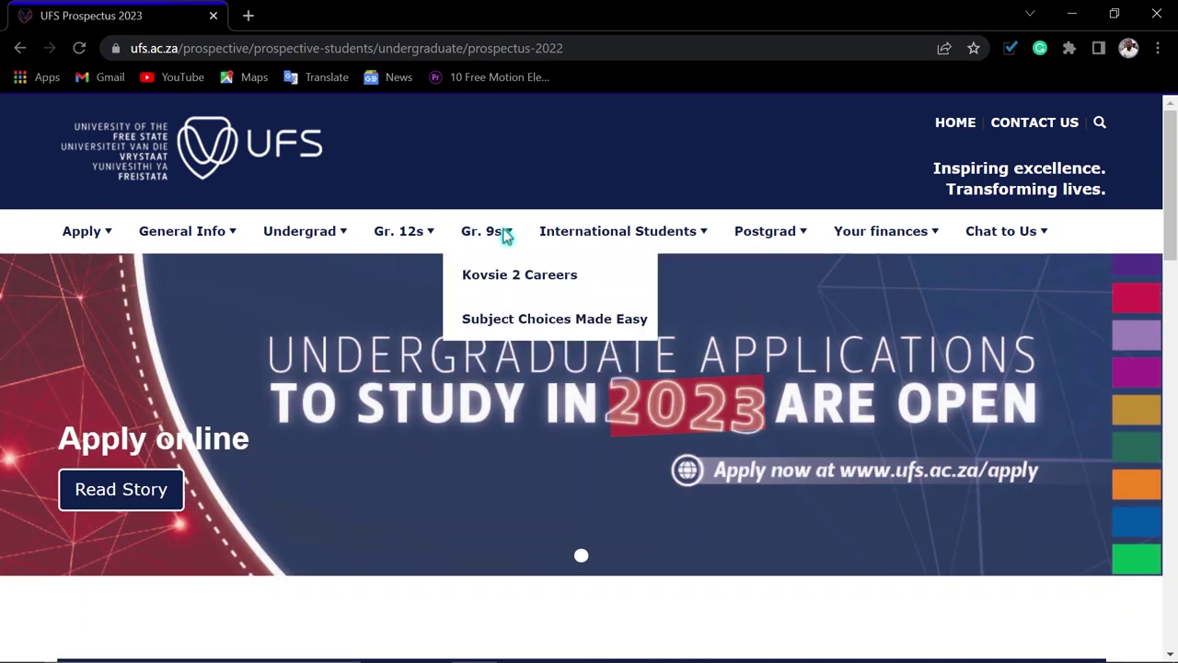
mouse_move(773, 238)
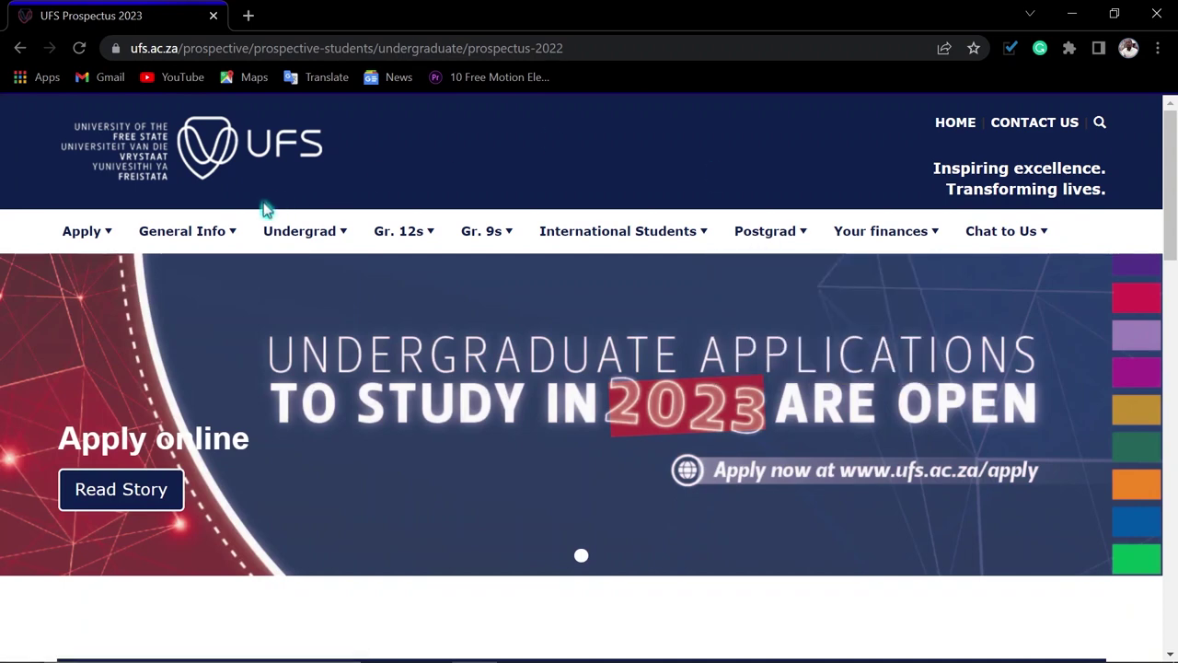
mouse_move(105, 241)
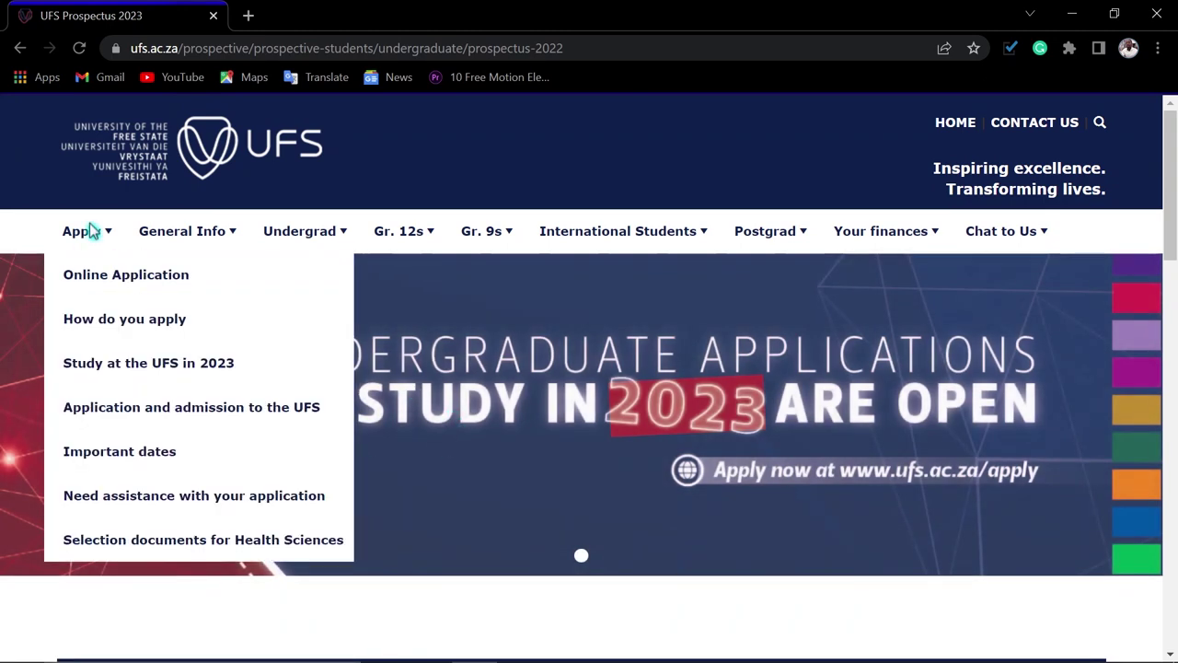
Open the Online Application page and highlight the Grade 12 and NSC through IEB or SACAI notes.
click(110, 278)
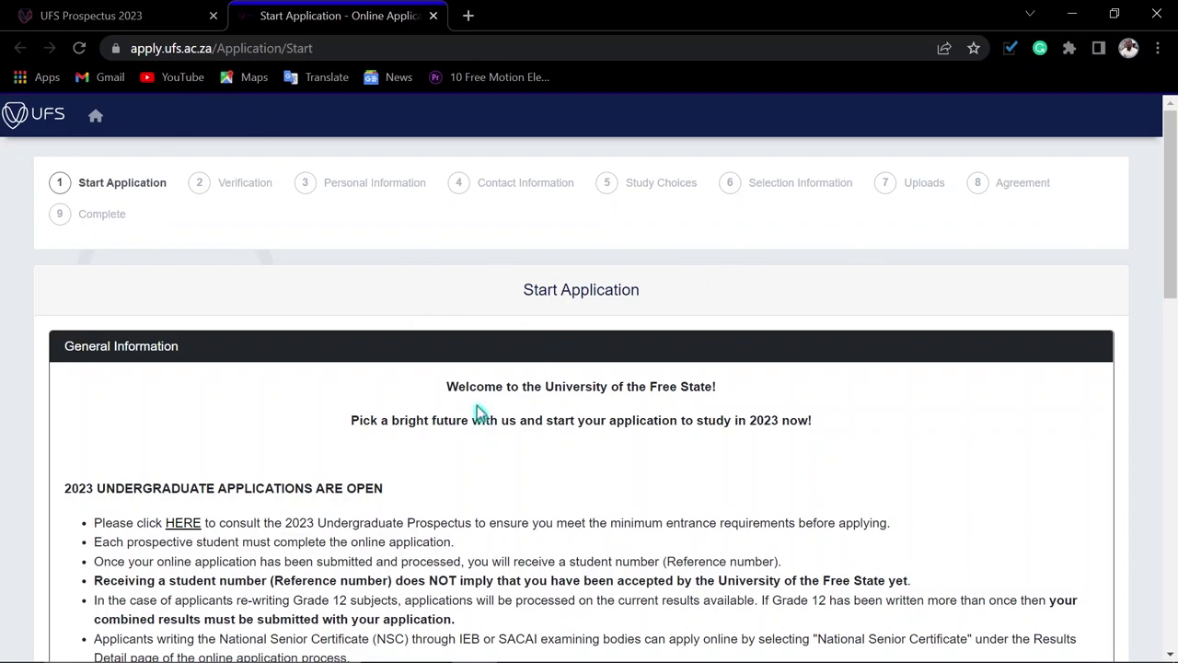
scroll(476, 410, down, 4)
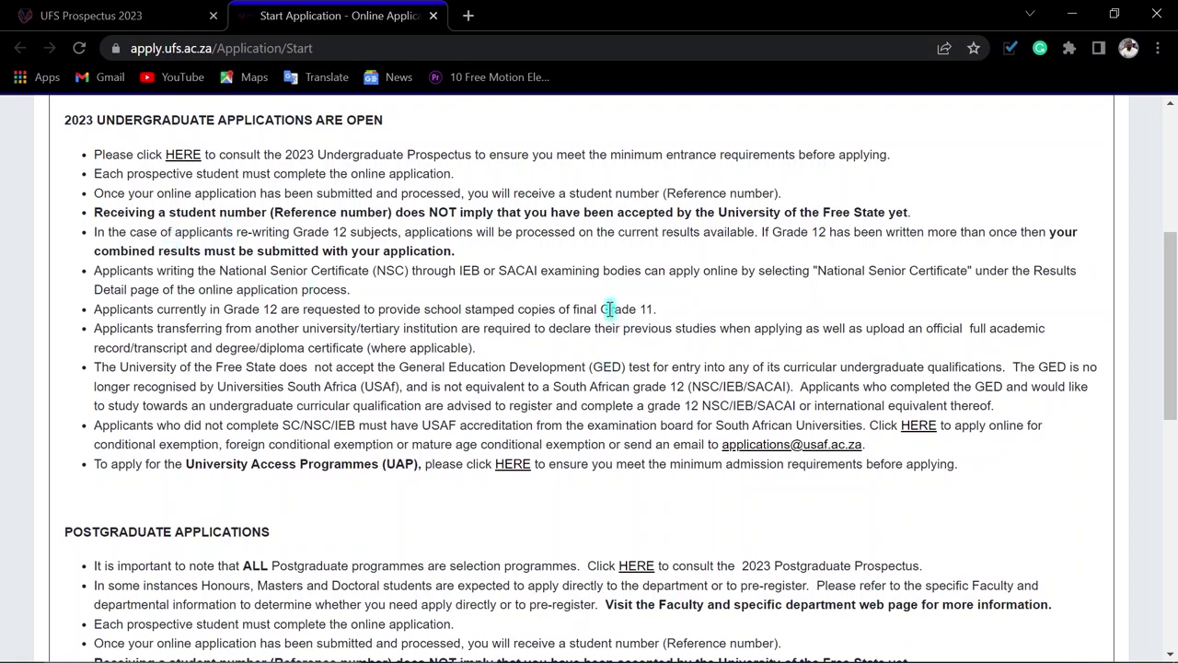
drag(101, 312, 652, 302)
click(652, 303)
drag(370, 271, 641, 271)
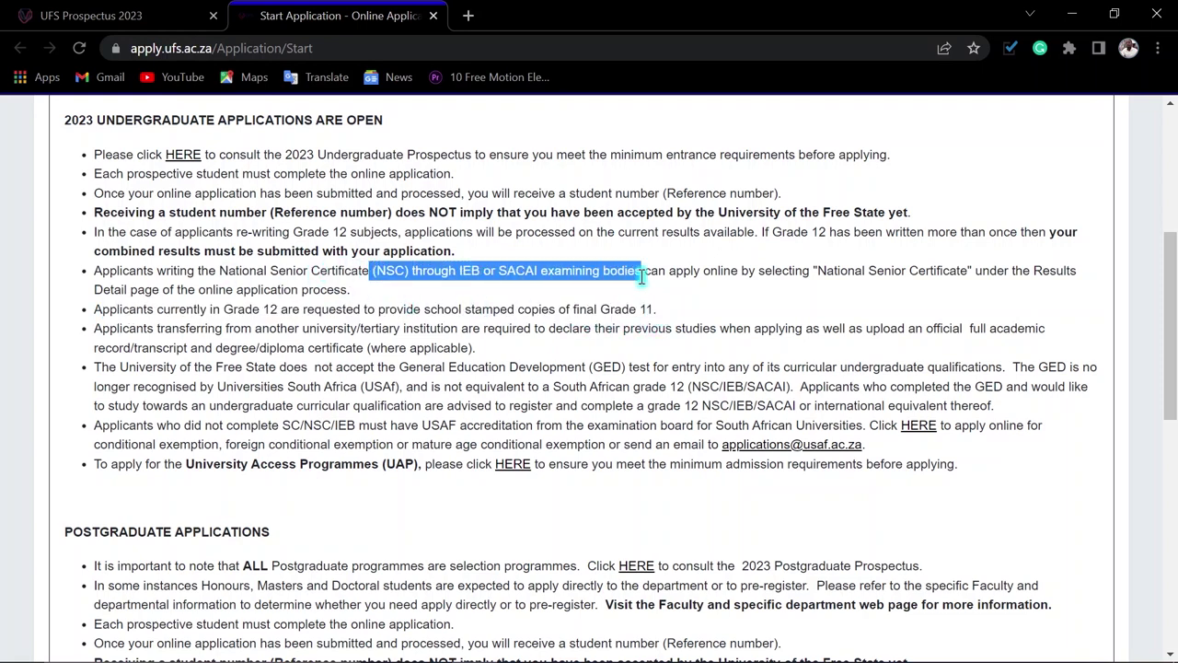
Read down to the New Application section and start a new application.
scroll(747, 451, down, 1)
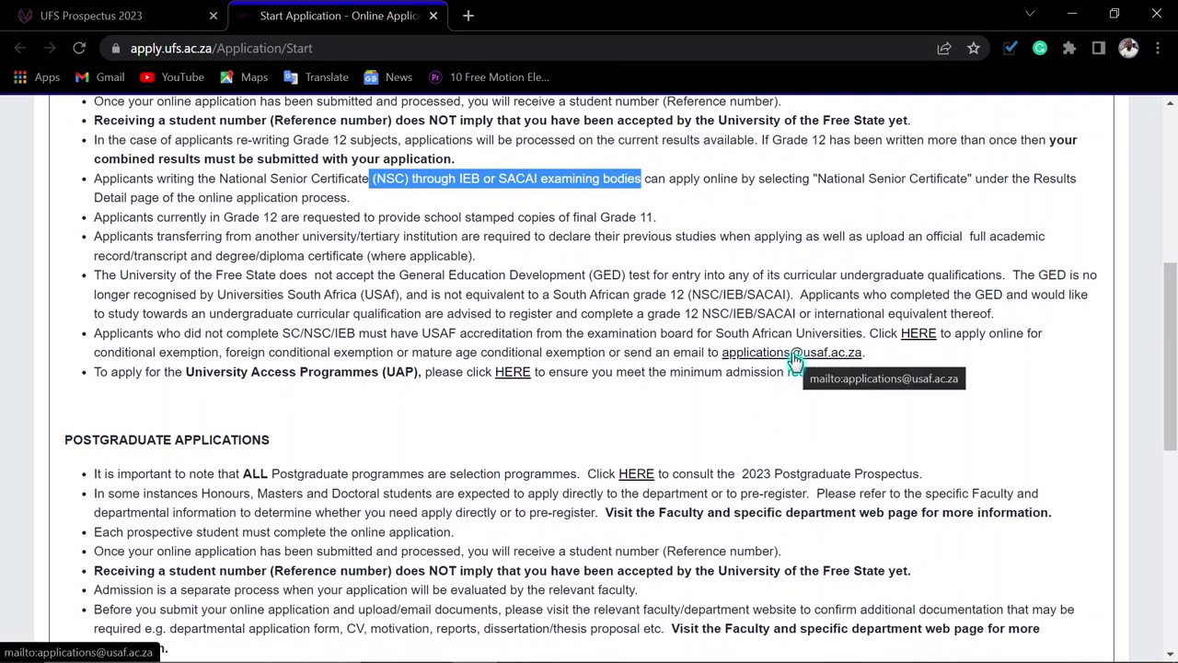
scroll(234, 288, up, 3)
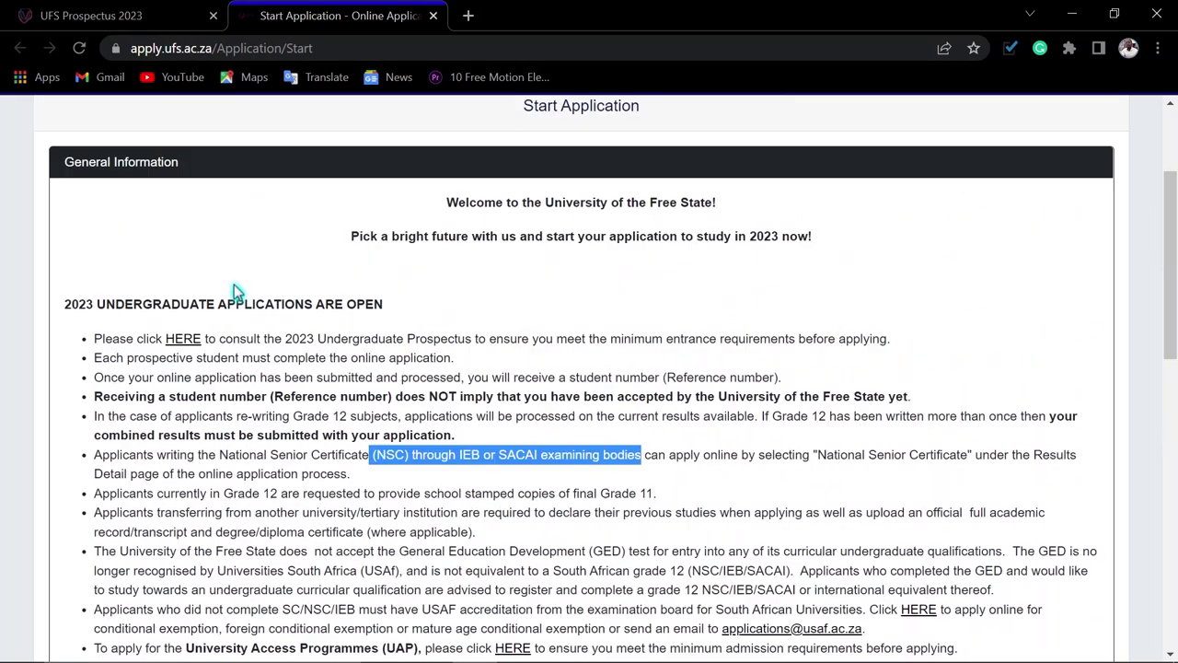
scroll(713, 445, down, 2)
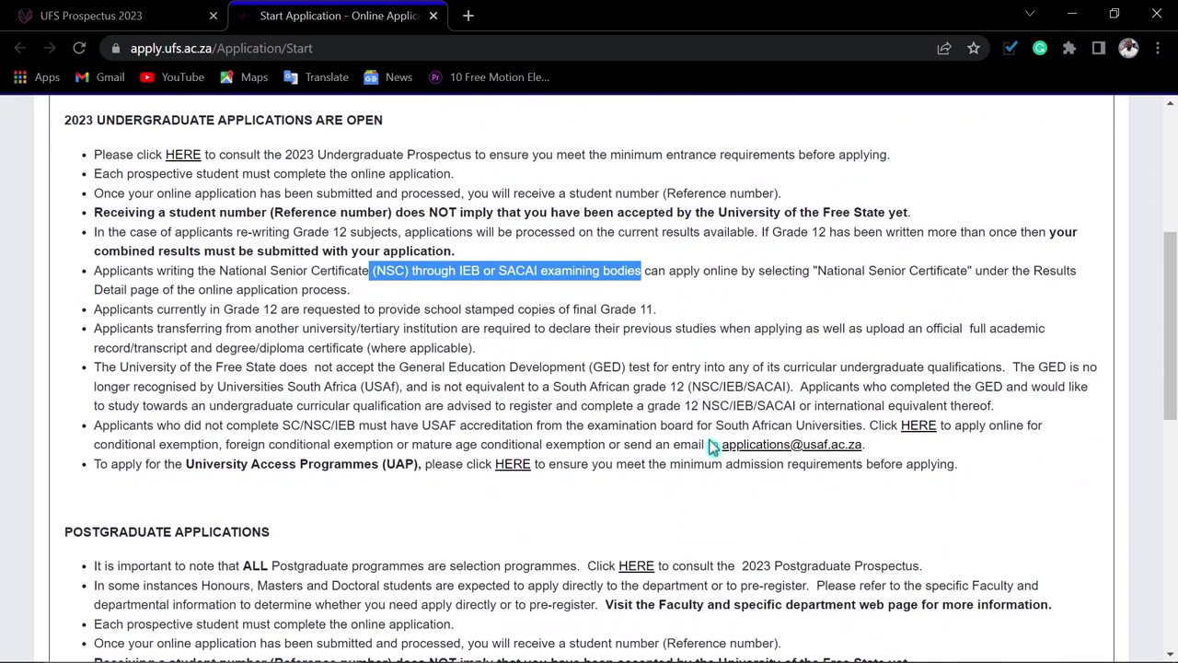
scroll(489, 415, down, 4)
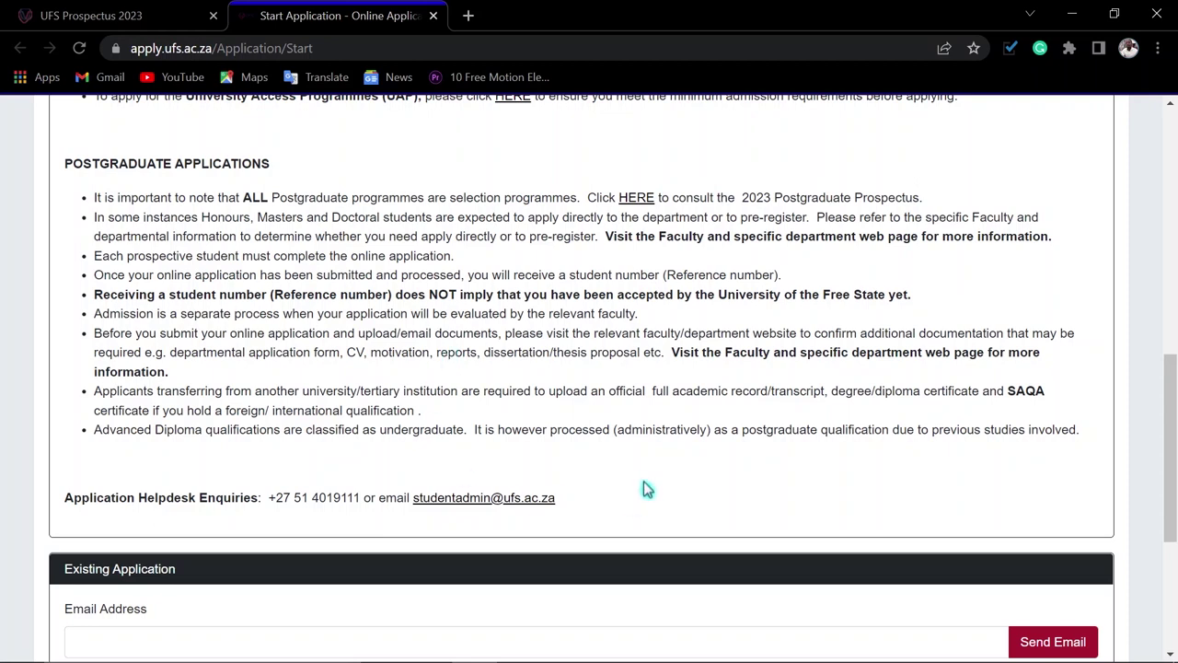
scroll(661, 497, down, 3)
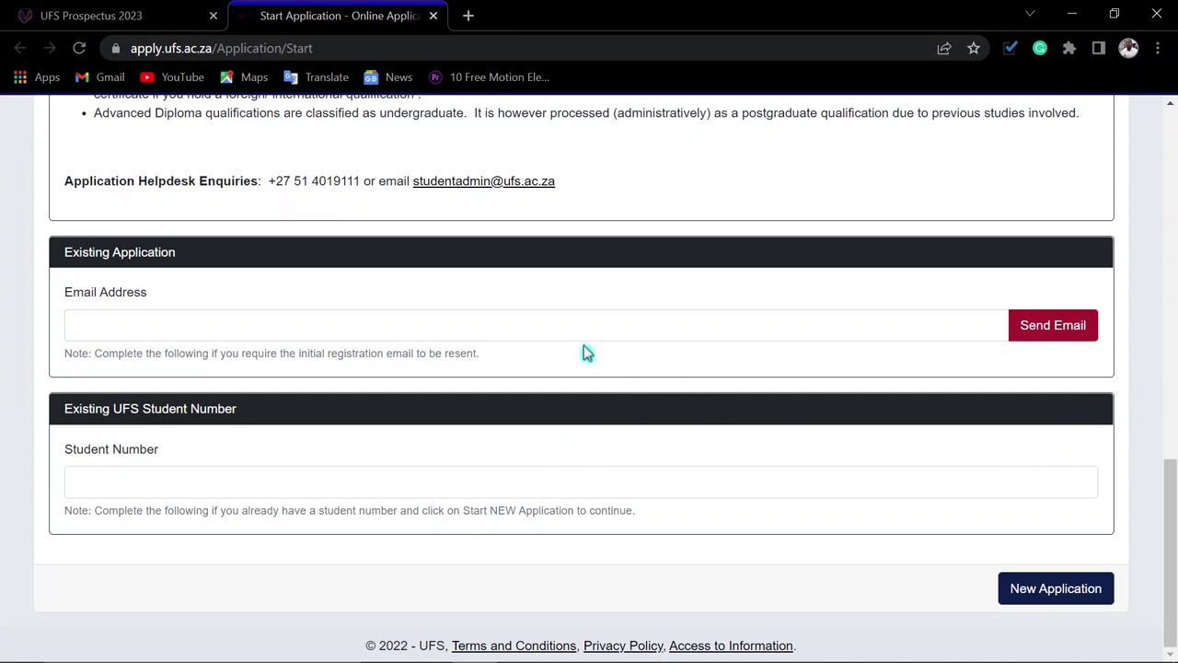
click(1040, 593)
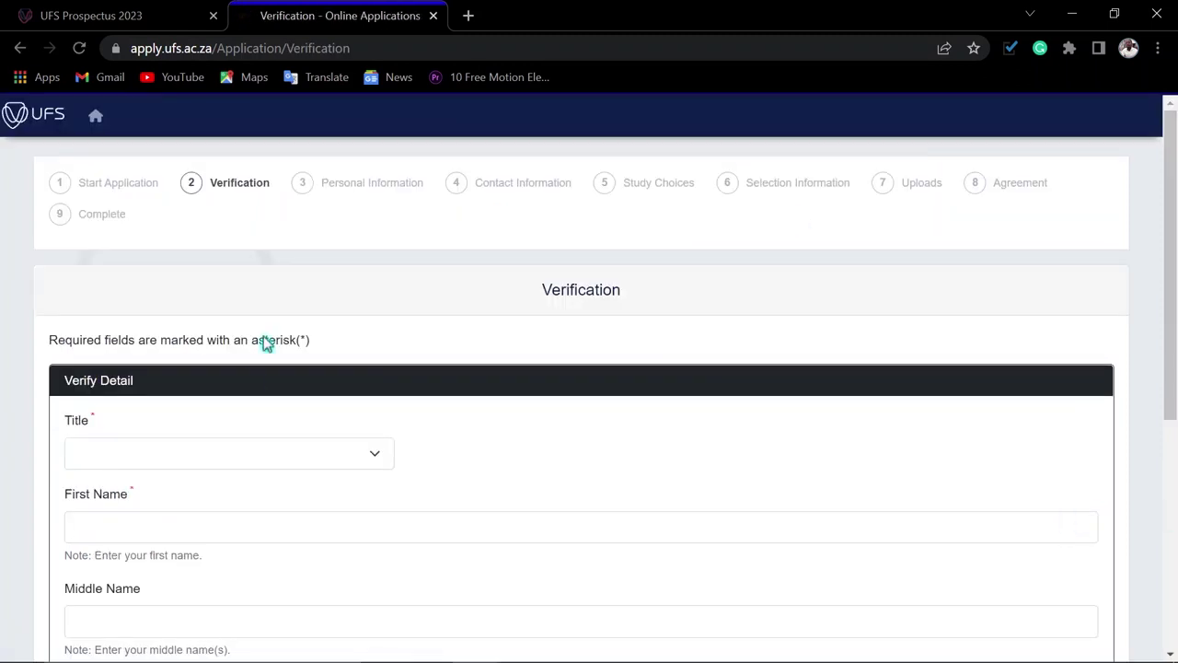
Look over the Verify Detail form and open its Title dropdown list.
scroll(440, 466, down, 2)
scroll(440, 467, down, 2)
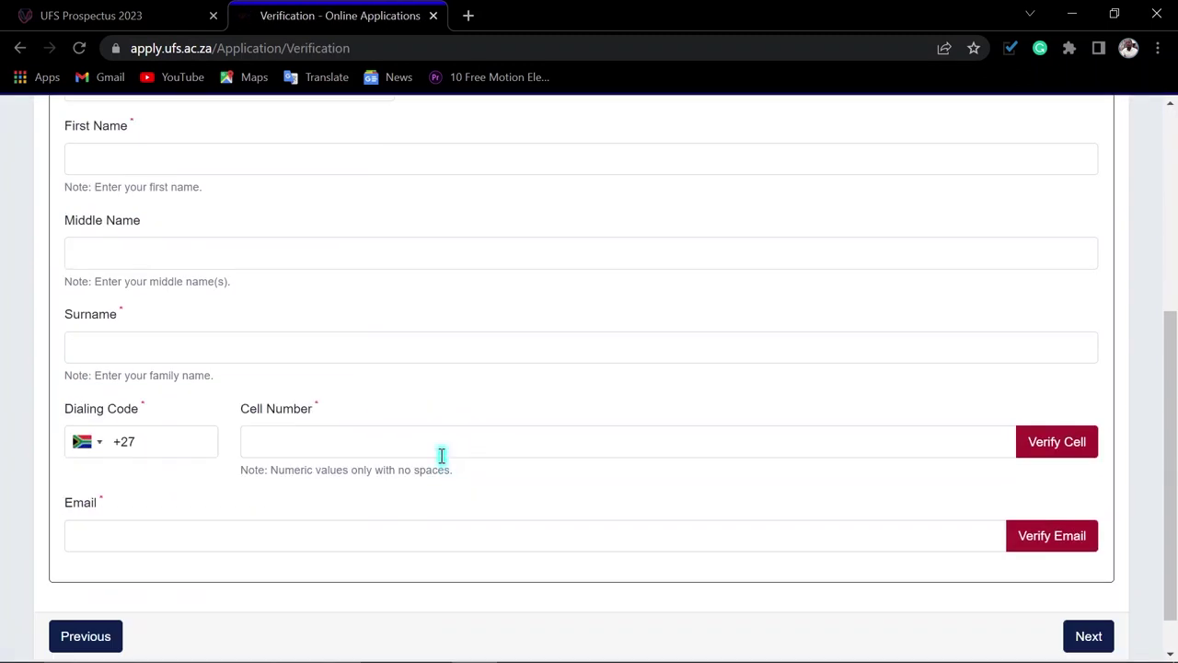
scroll(440, 456, up, 2)
click(297, 177)
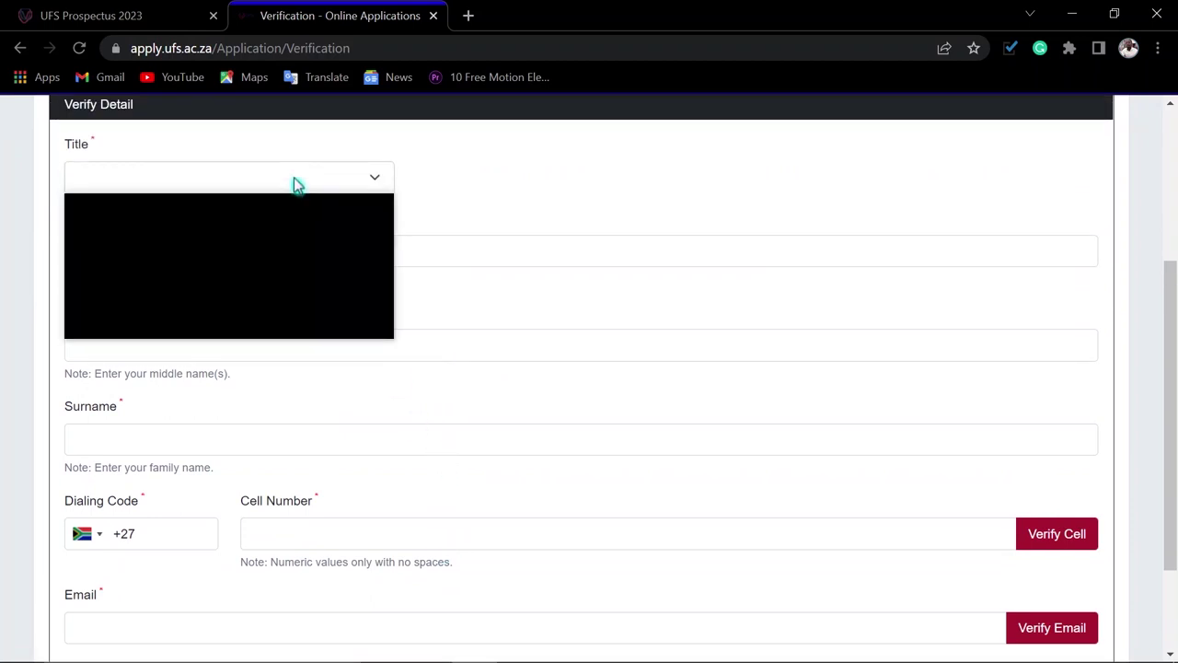
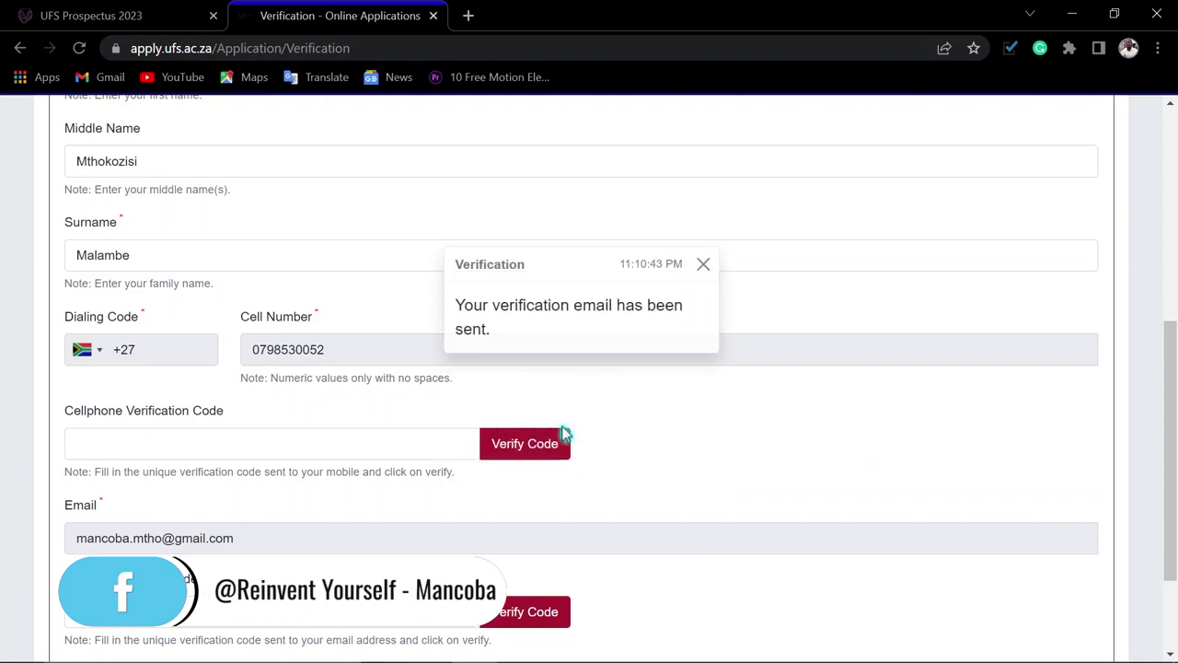
Enter the SMS code in the cellphone verification field and verify it.
click(171, 439)
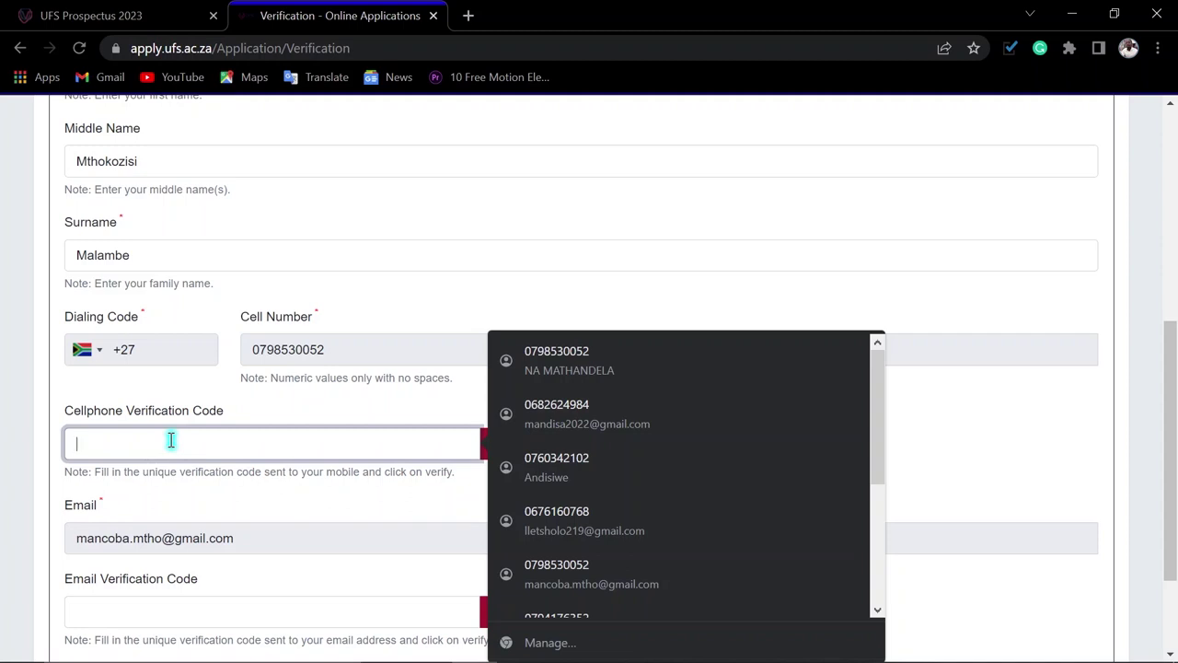
click(551, 440)
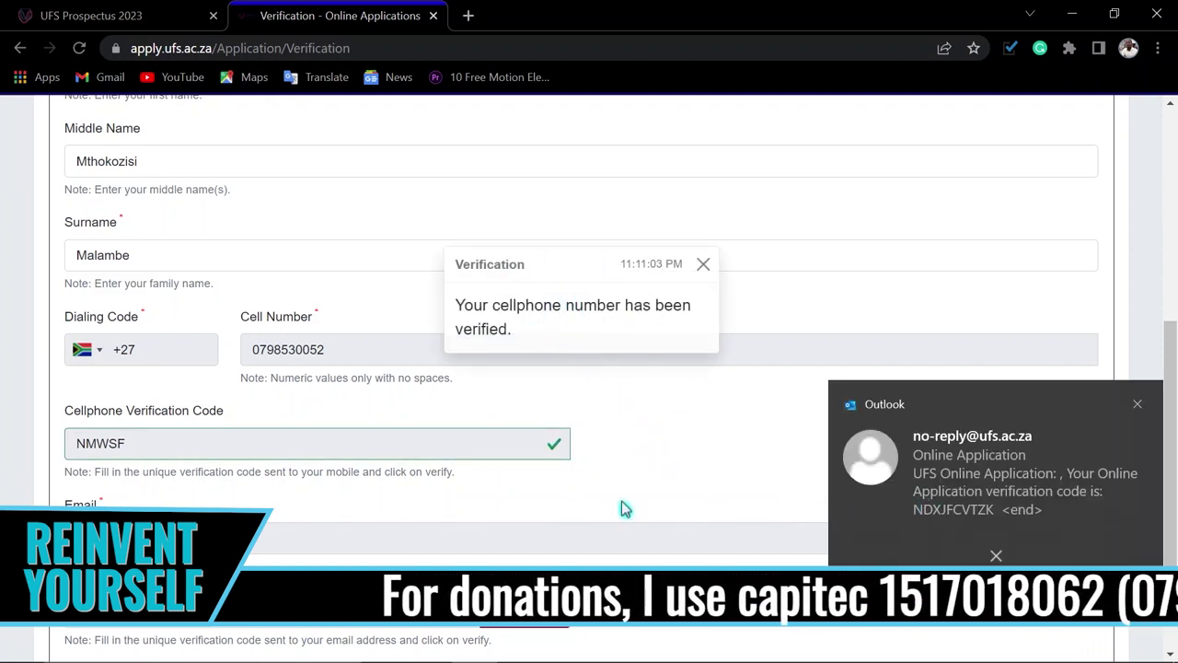
Copy the emailed verification code from Outlook, paste it into the email code field and verify.
scroll(248, 469, down, 2)
click(248, 468)
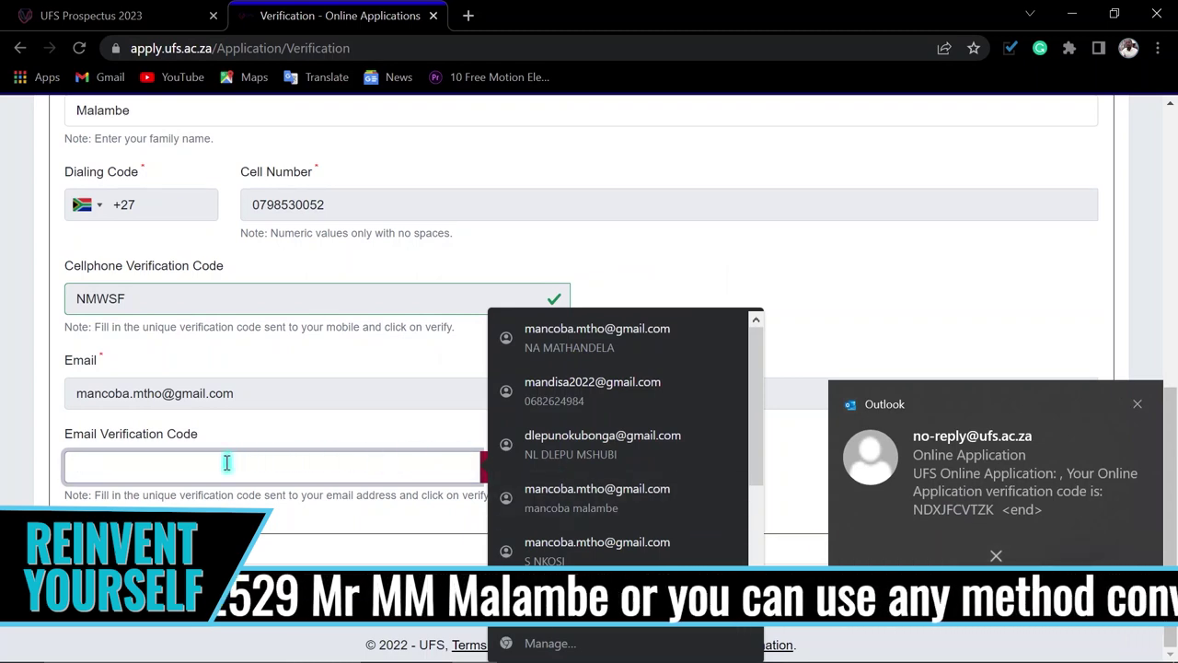
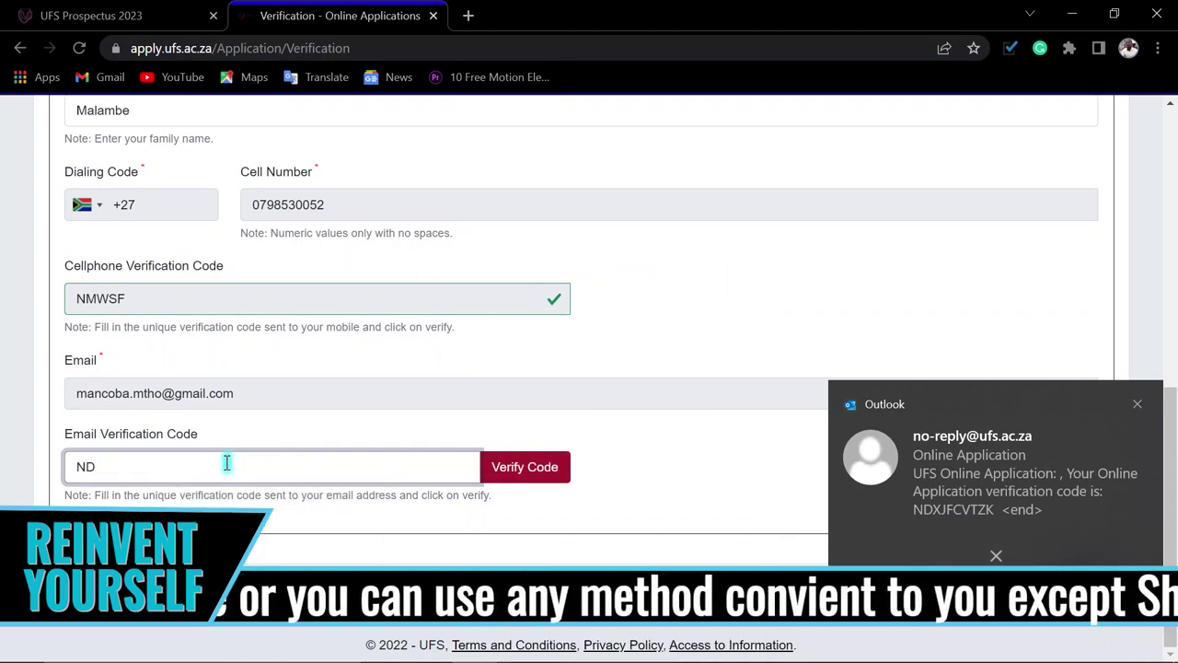
key(alt+Tab)
double_click(517, 360)
key(ctrl+c)
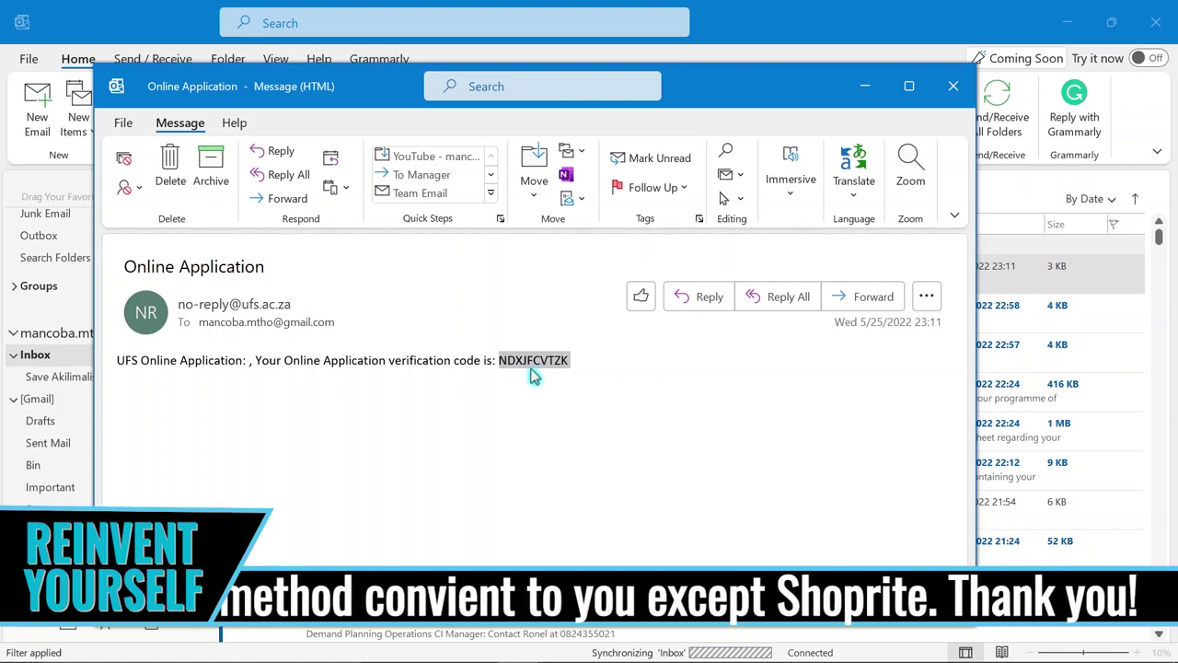
click(954, 86)
key(alt+Tab)
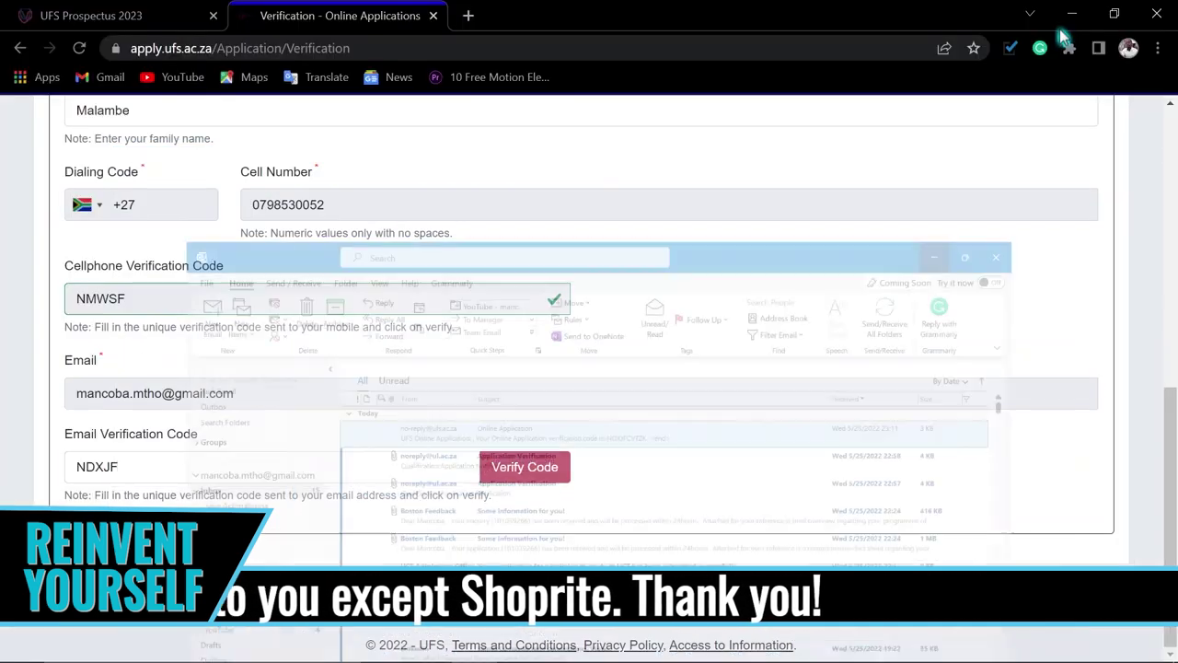
key(ctrl+a)
key(ctrl+v)
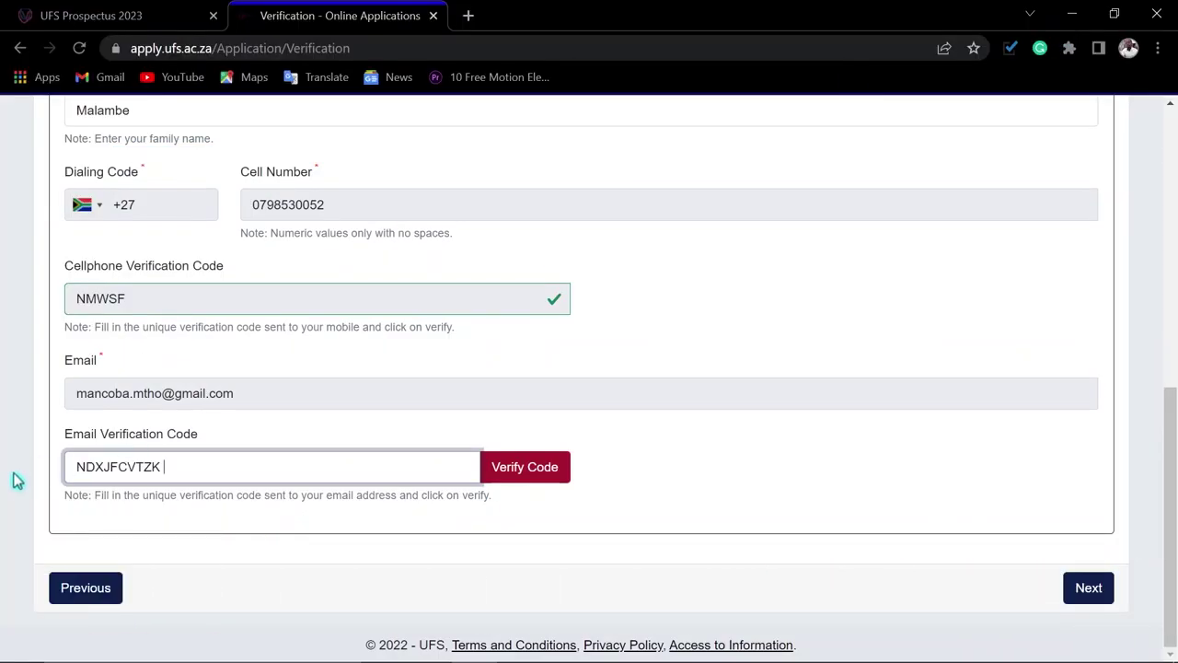
click(525, 471)
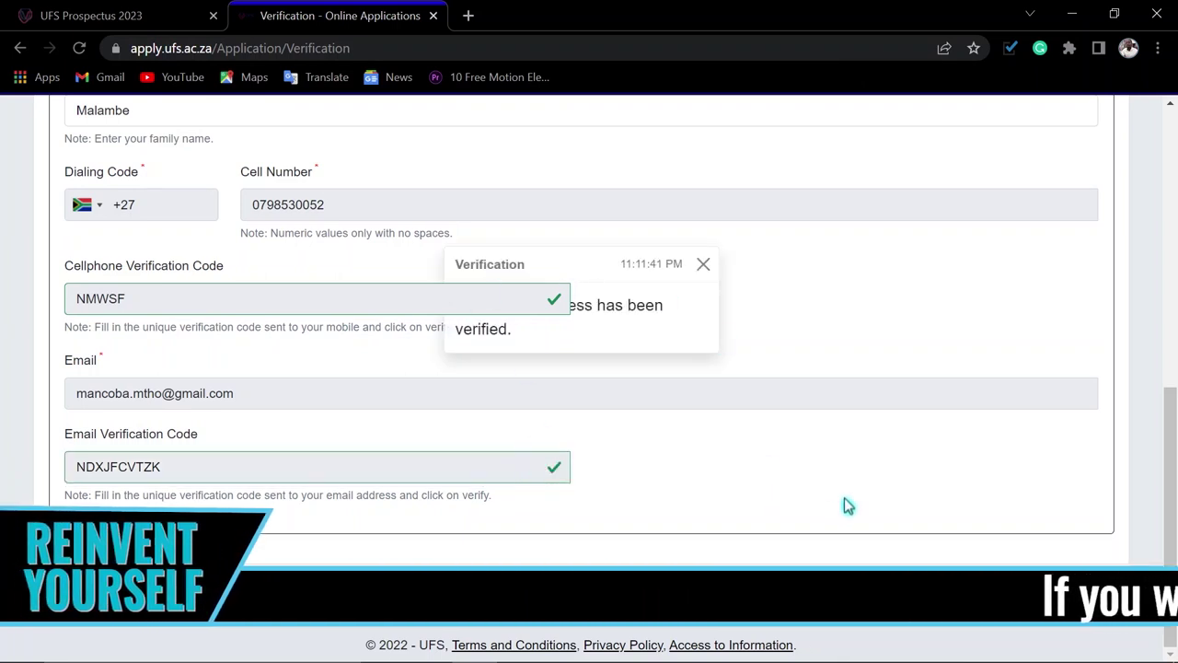
scroll(848, 492, up, 1)
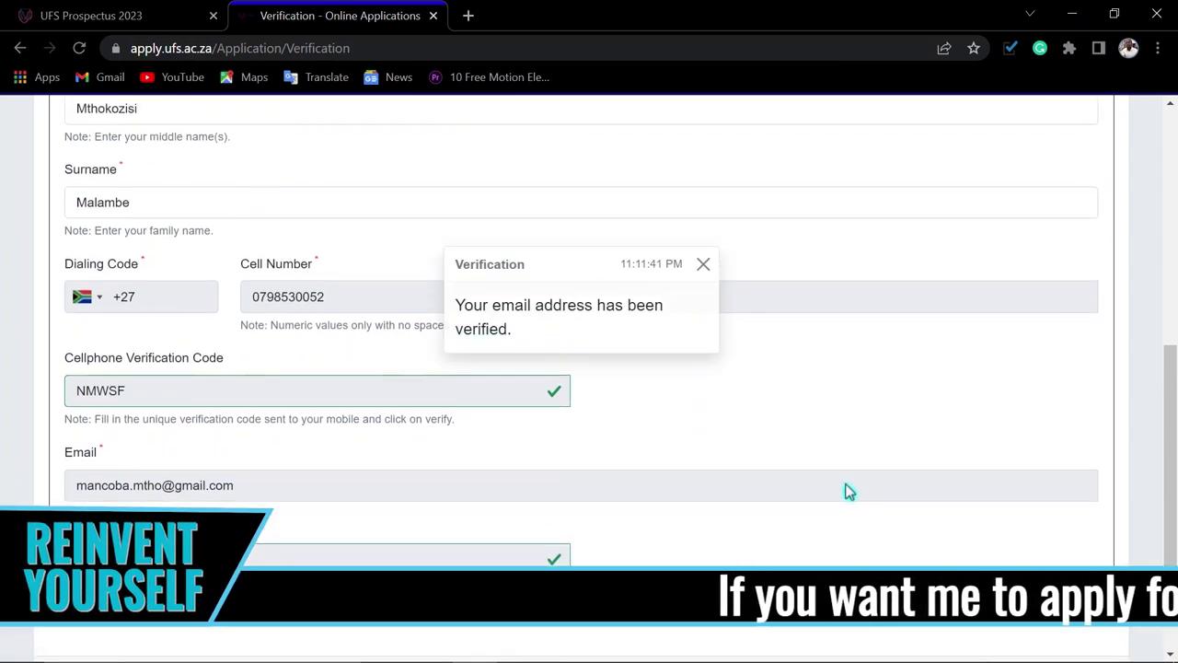
scroll(854, 483, down, 1)
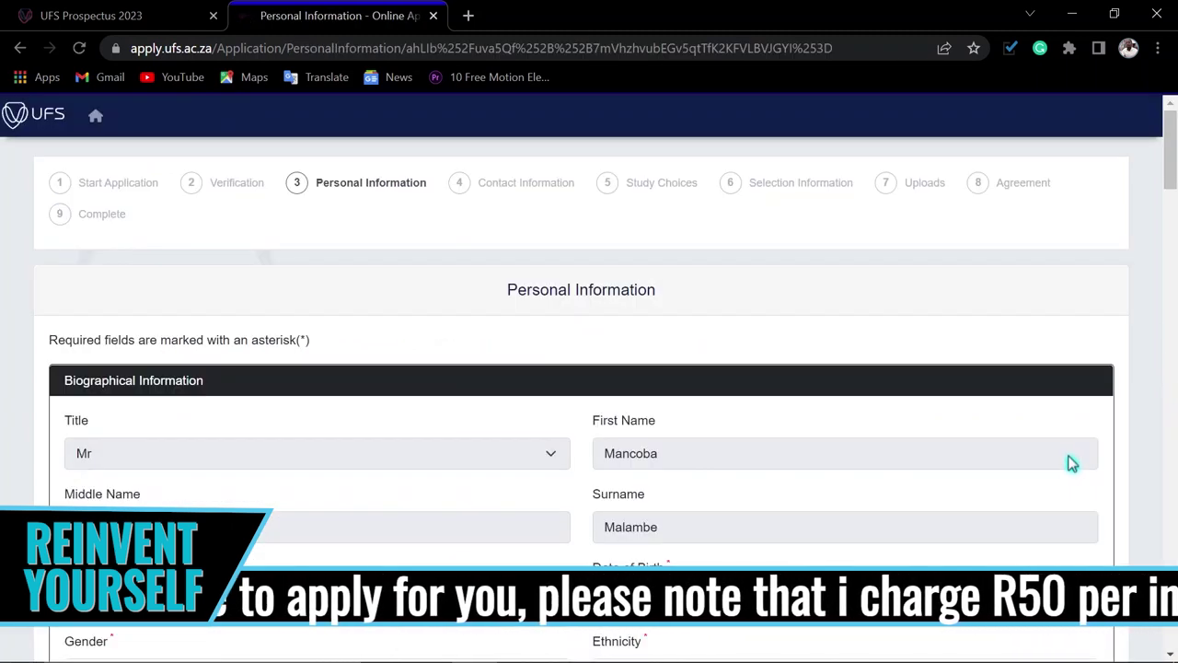
Set marital status to Single and gender to Male.
scroll(1038, 467, down, 1)
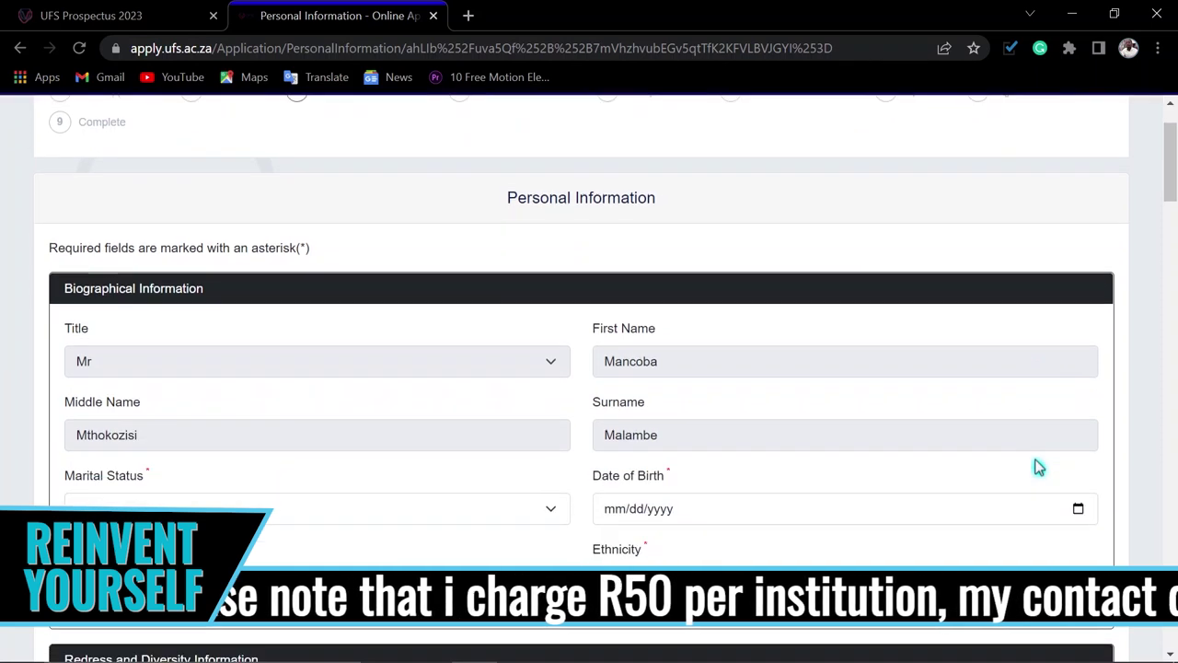
scroll(1036, 469, down, 1)
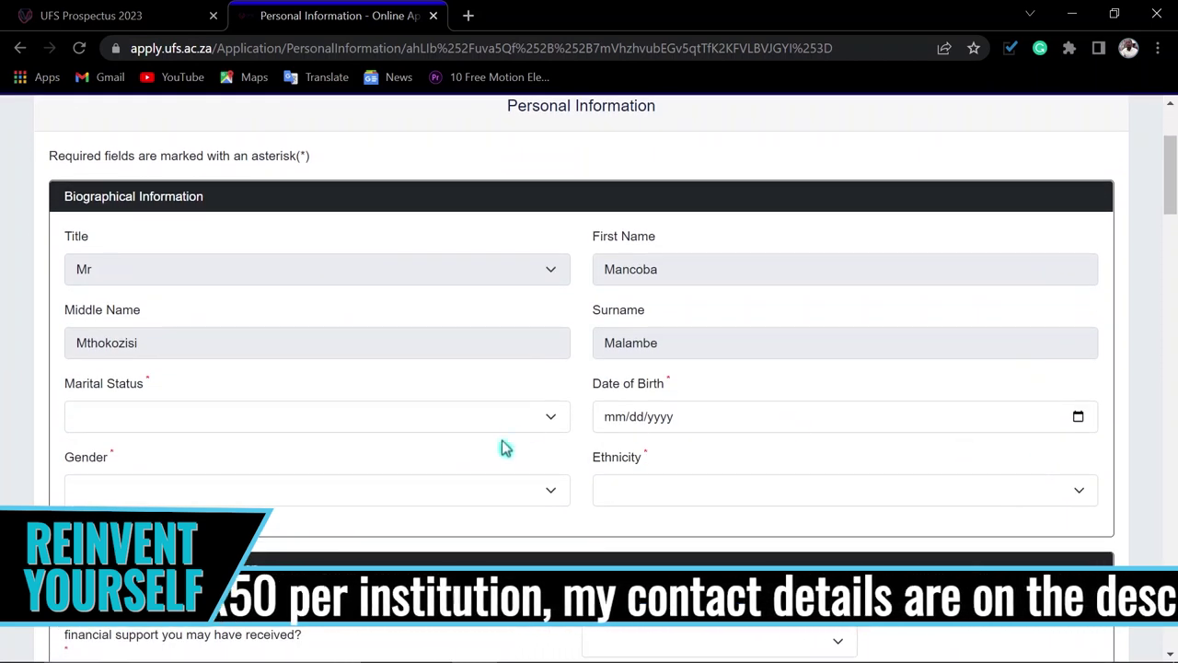
click(271, 423)
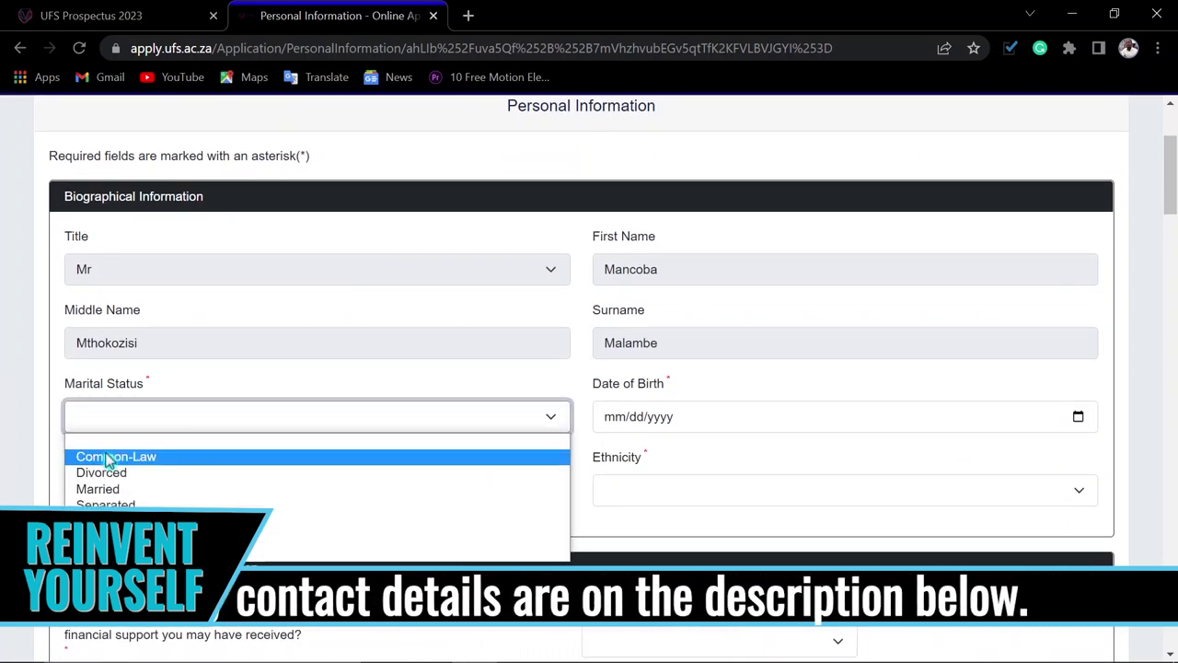
click(106, 504)
click(122, 416)
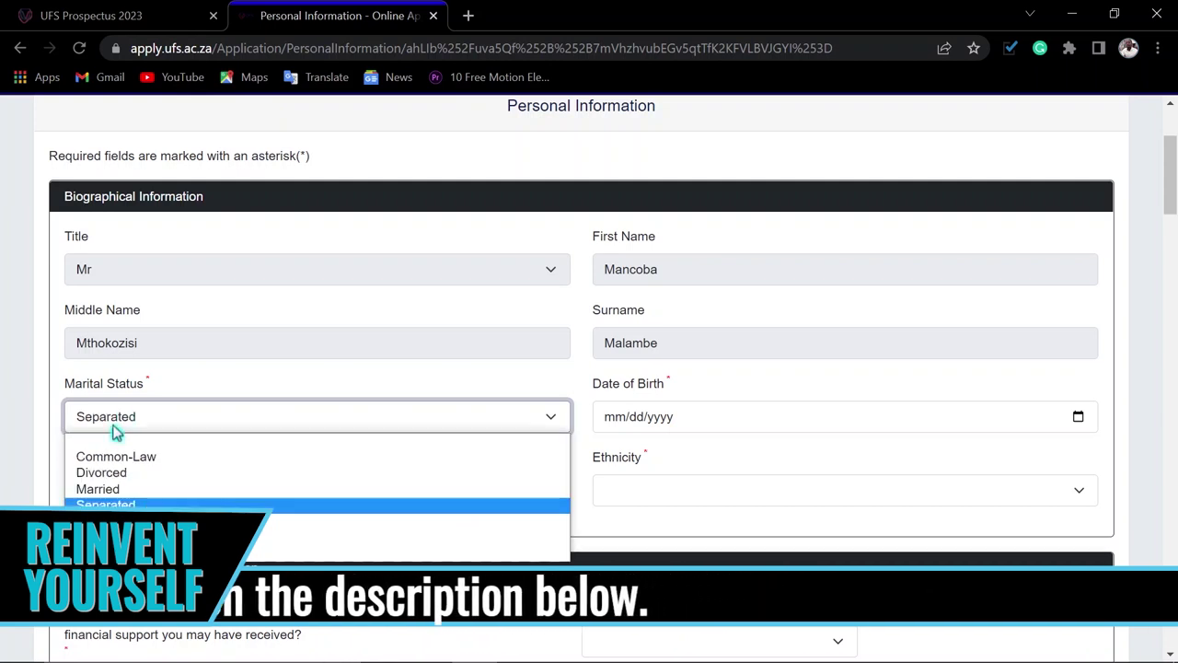
click(105, 521)
click(143, 481)
click(128, 530)
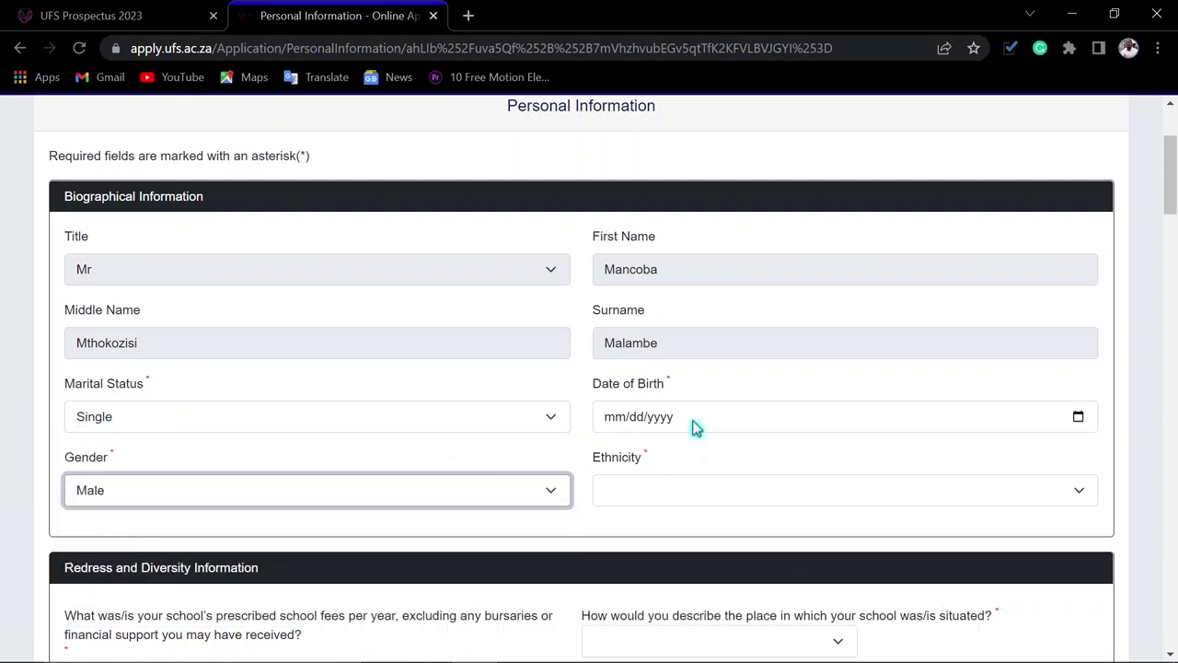
Enter date of birth 01/12/1996 and set ethnicity to African.
click(646, 425)
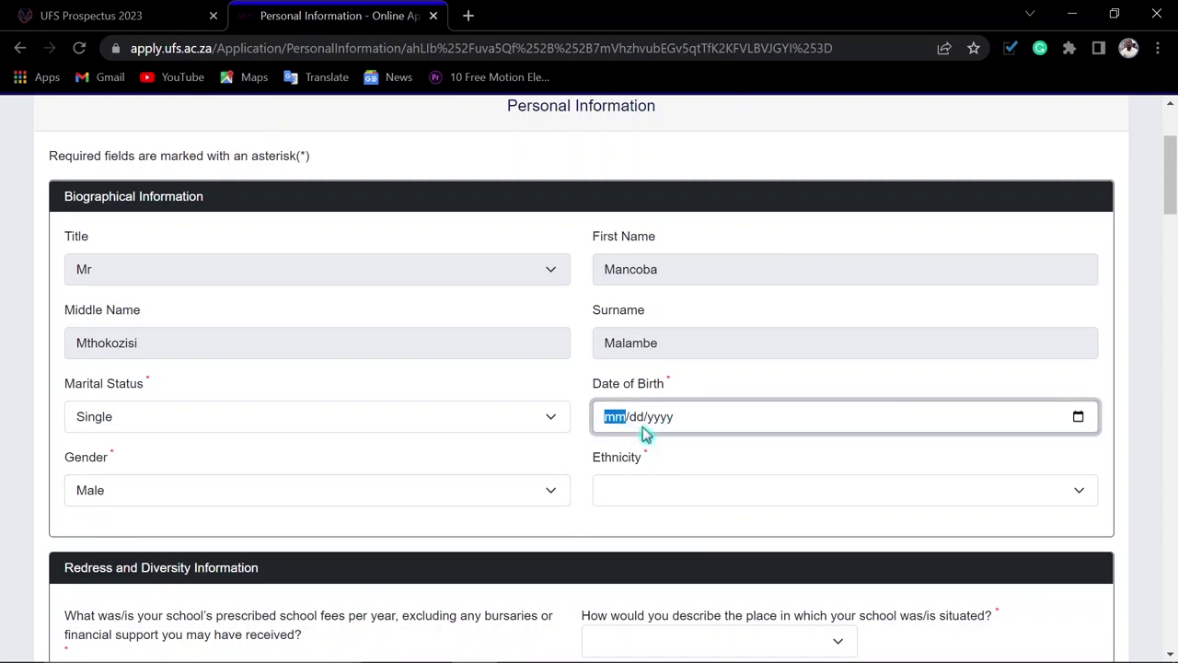
text(12/dd/yyyy)
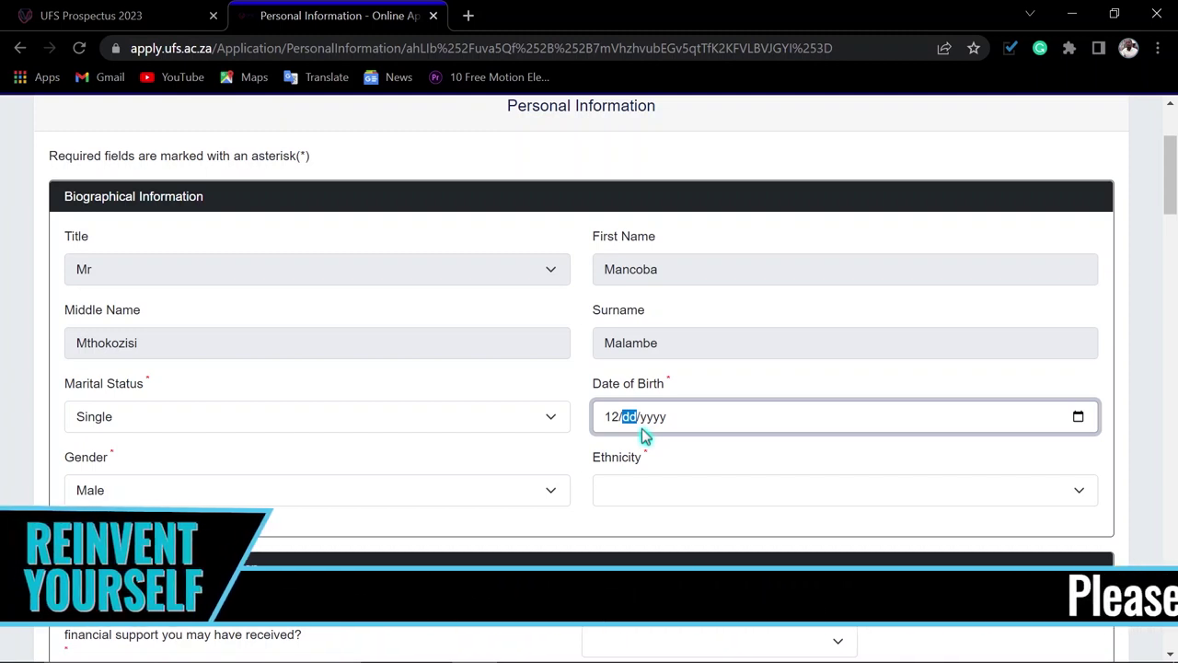
key(shift+Tab)
text(01/12/199)
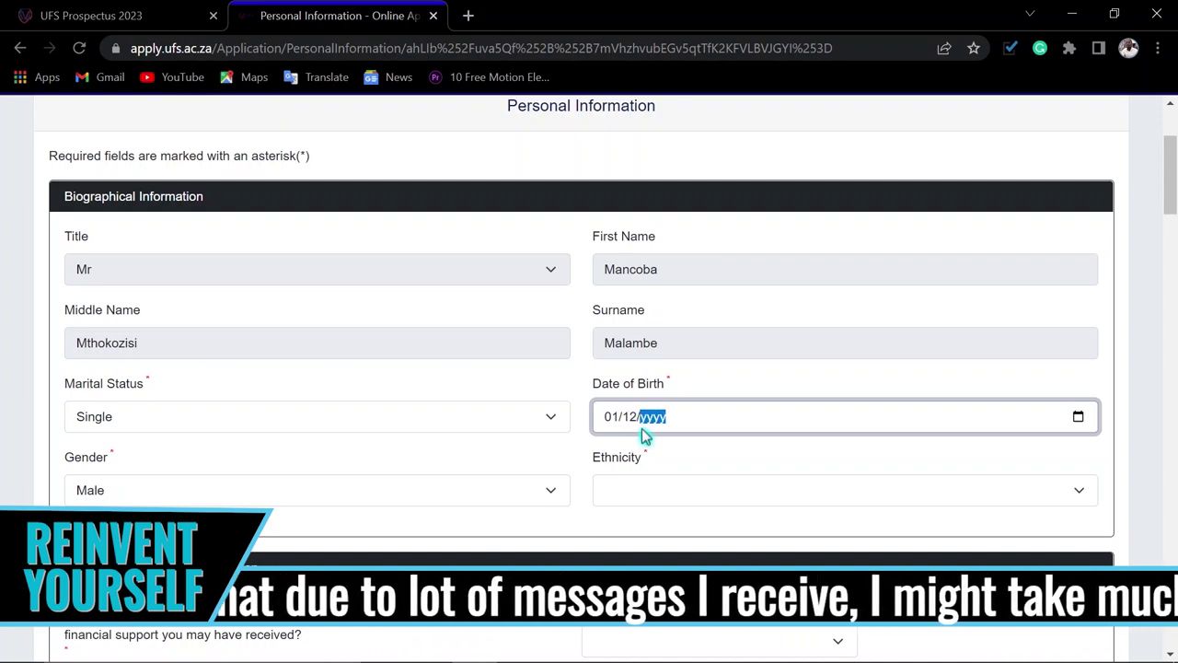
text(6)
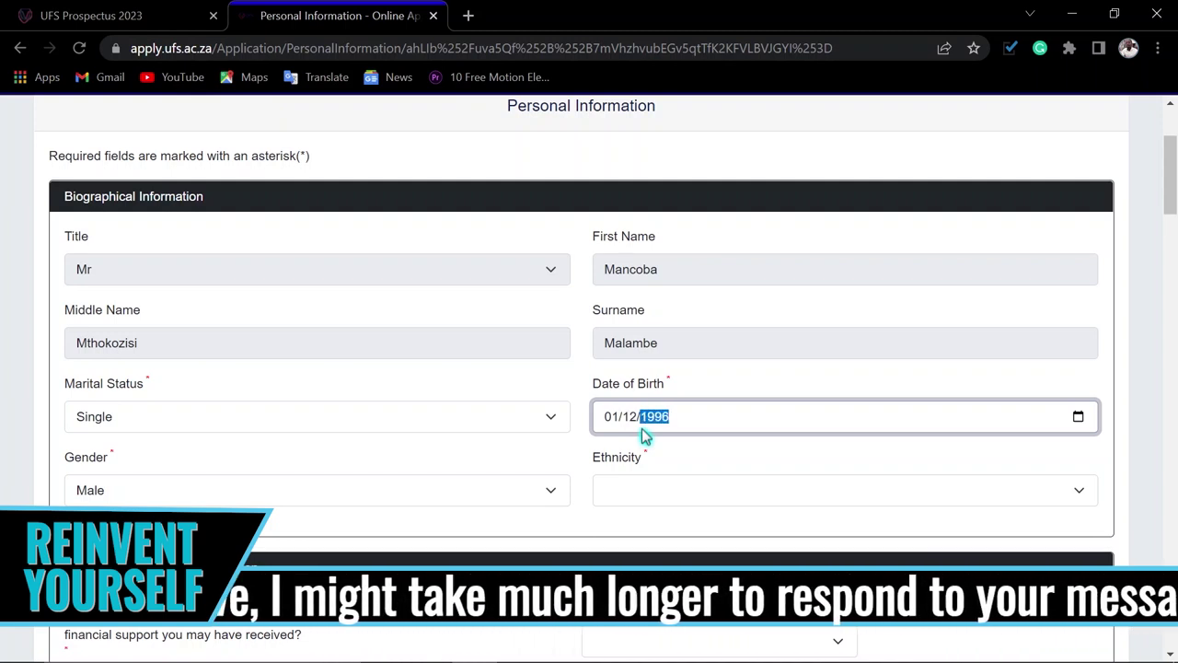
click(626, 492)
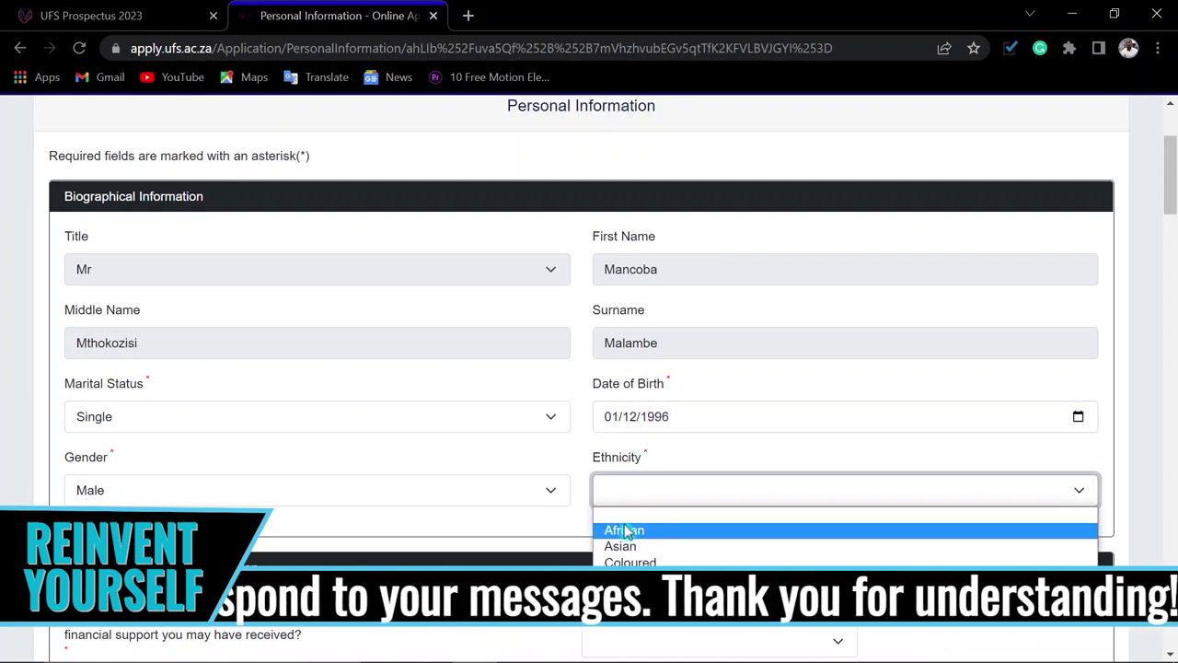
click(635, 529)
Set the language of communication to English and the communication method to Email.
scroll(662, 519, down, 5)
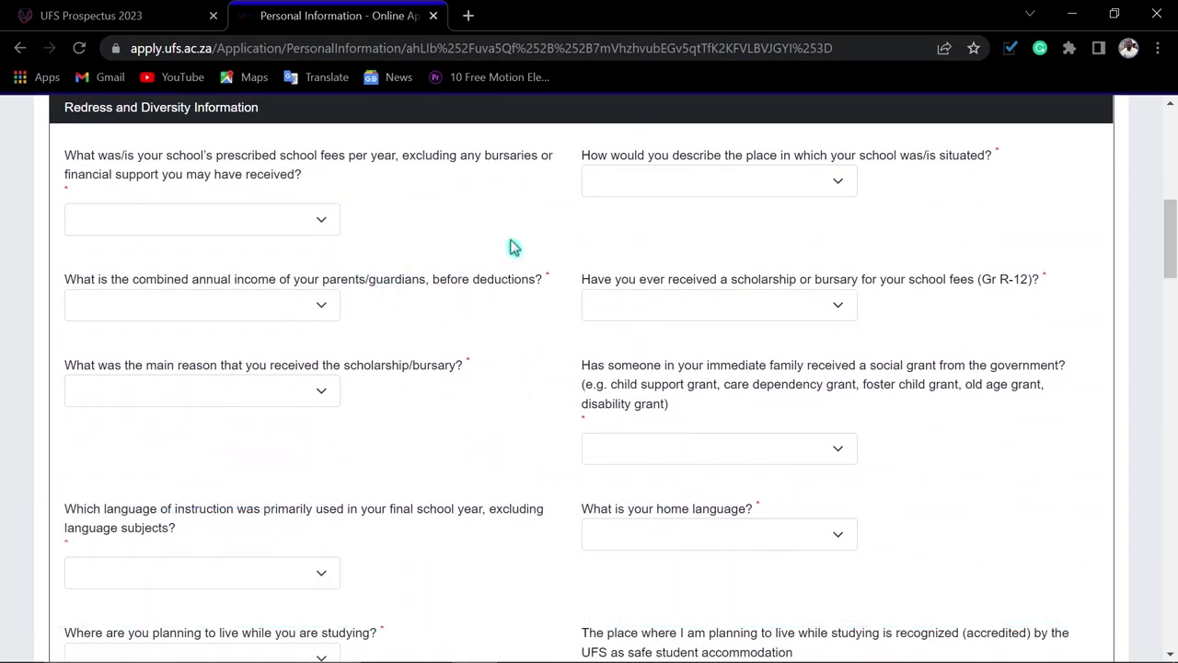
scroll(513, 417, down, 15)
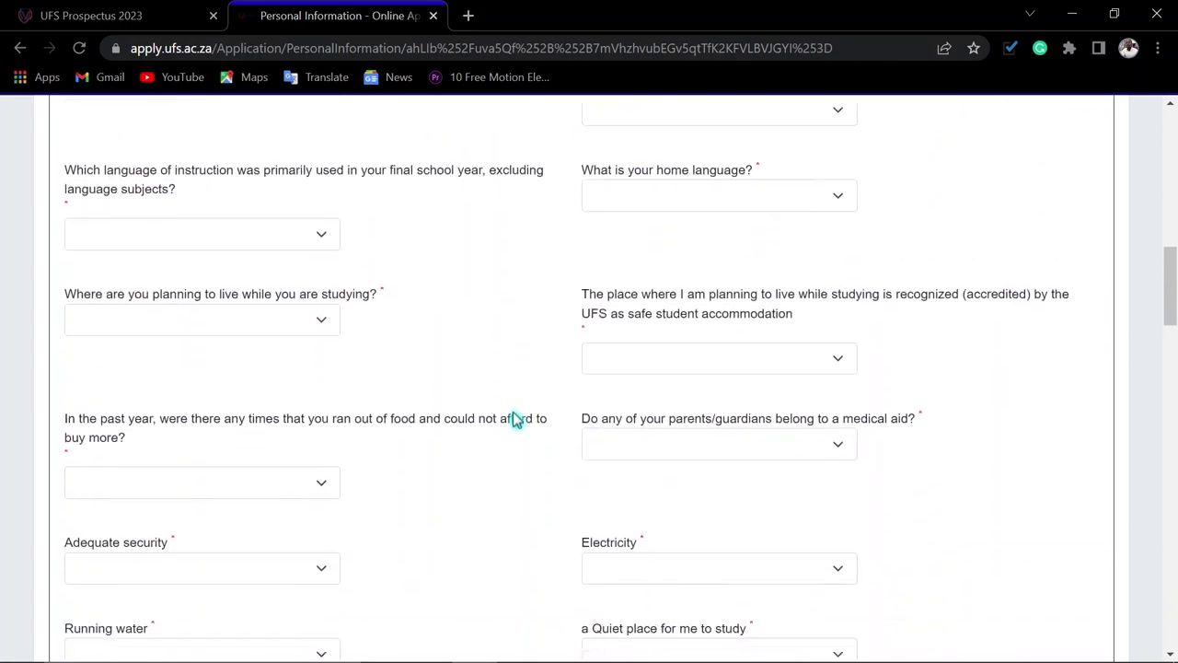
scroll(514, 418, down, 5)
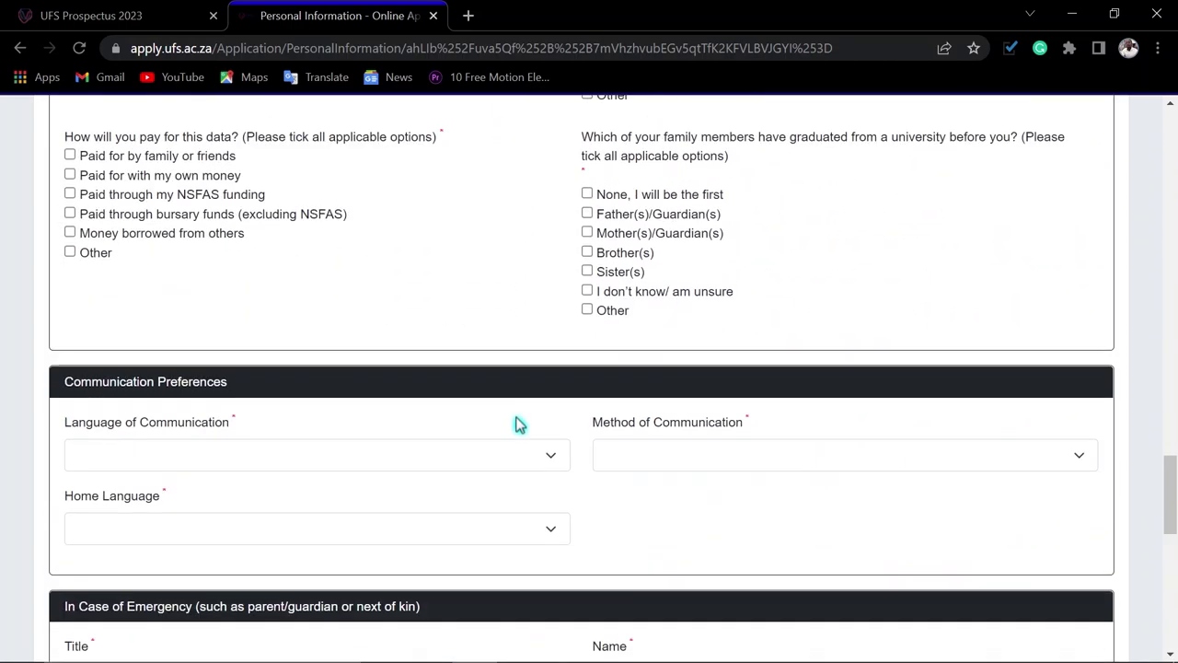
scroll(514, 419, up, 12)
scroll(518, 424, up, 8)
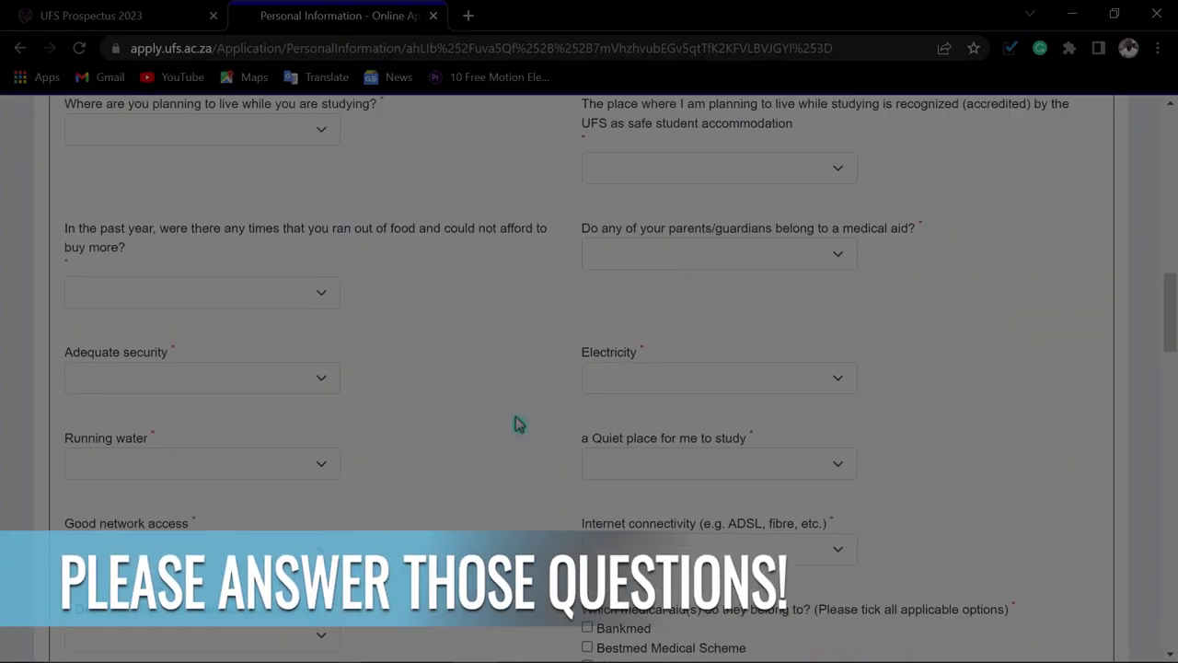
scroll(561, 403, up, 3)
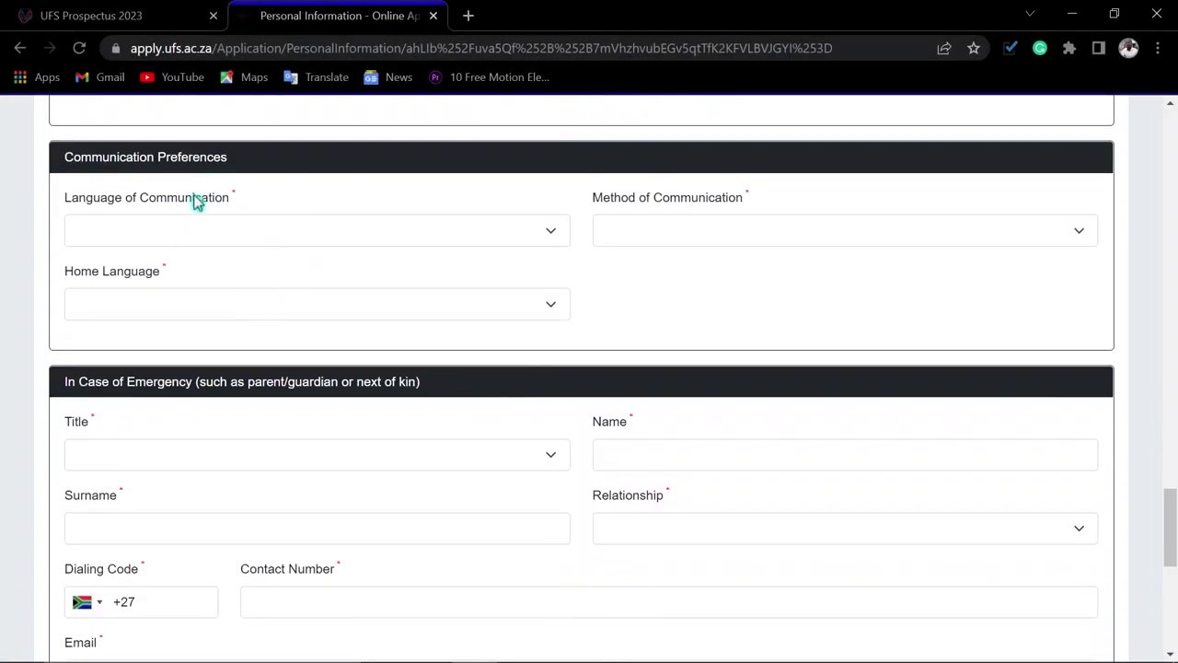
scroll(193, 225, down, 1)
click(194, 142)
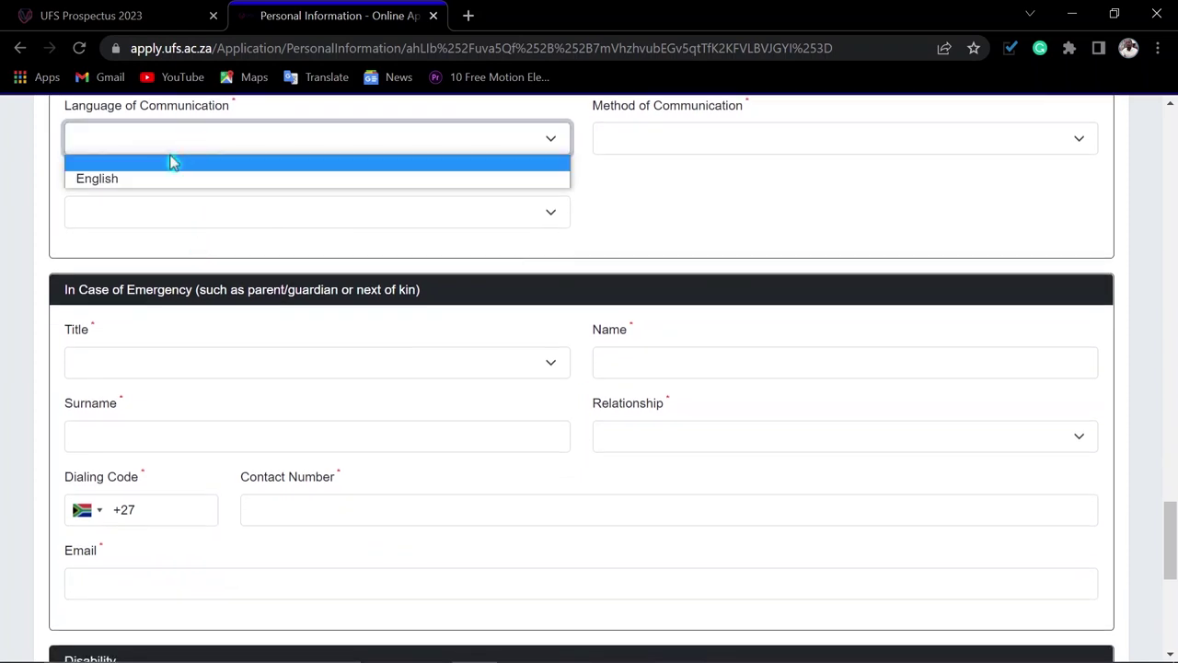
click(145, 178)
scroll(194, 234, up, 1)
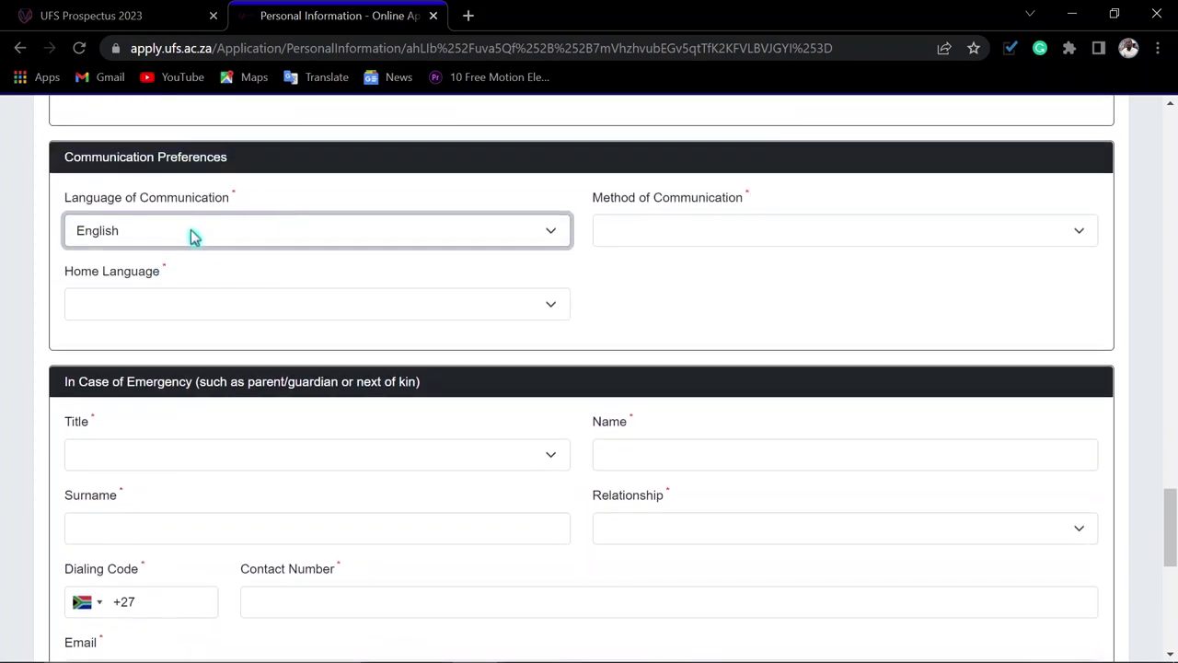
click(666, 241)
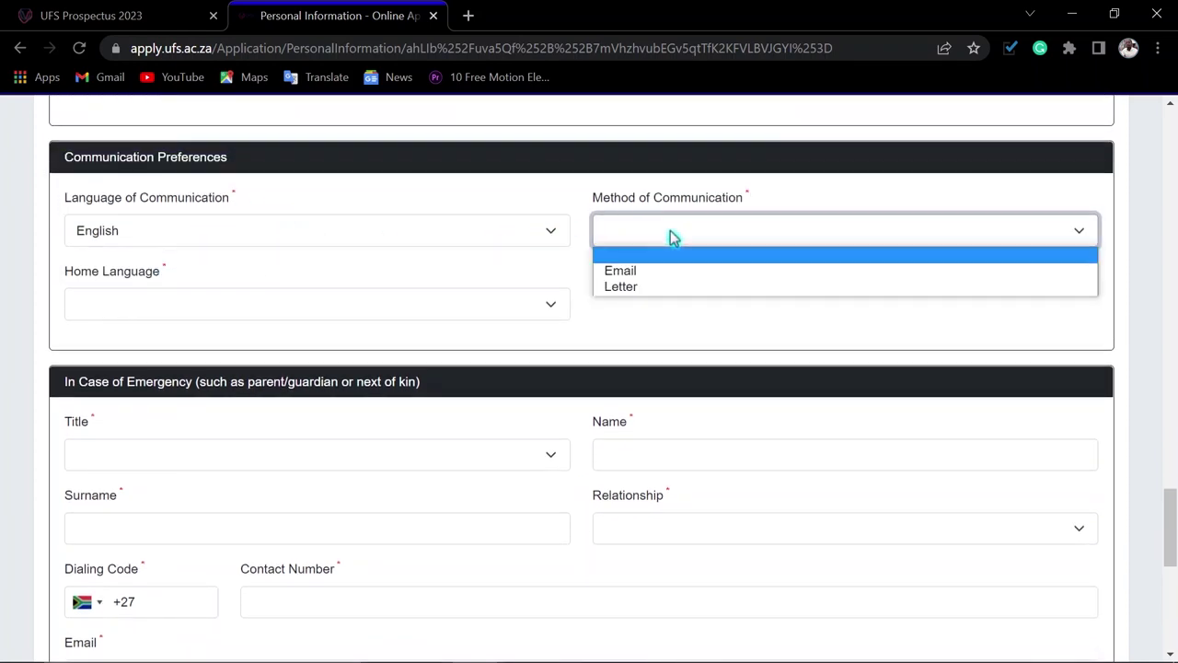
click(646, 273)
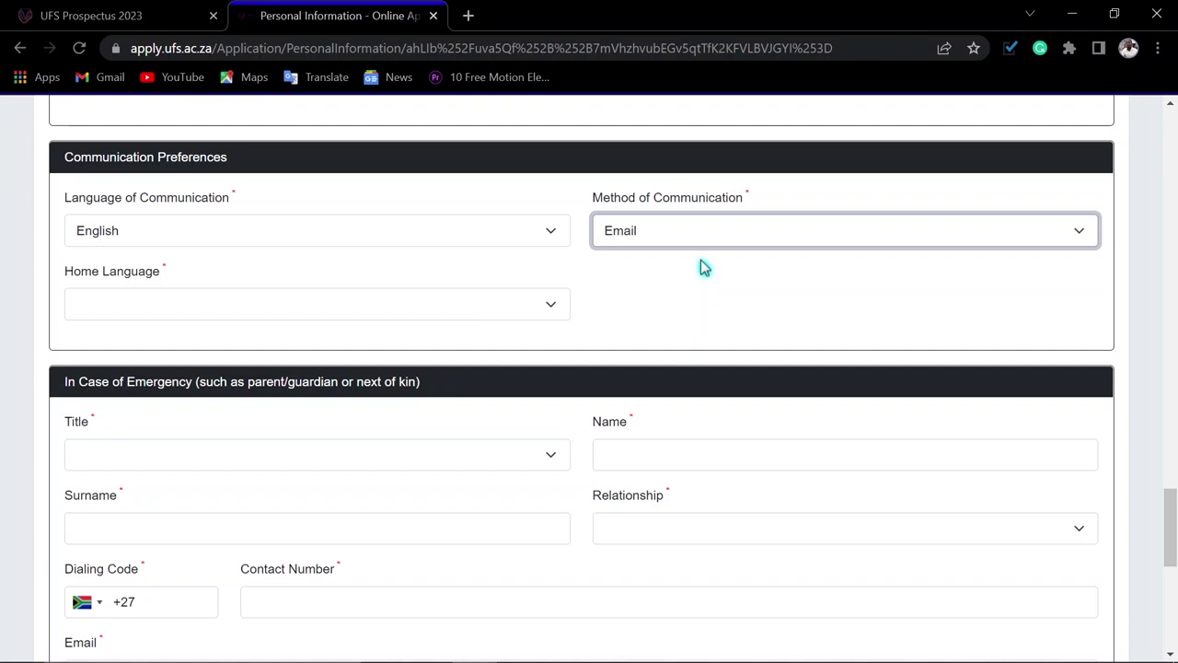
Set the home language to Swati.
click(184, 311)
scroll(120, 560, down, 8)
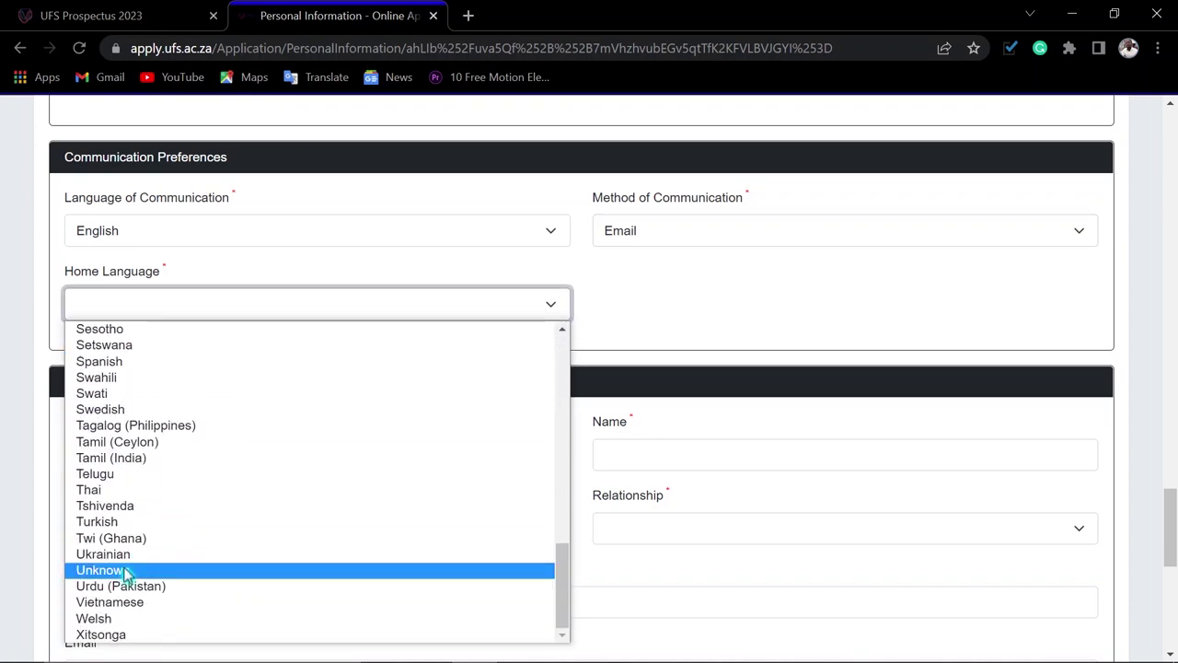
click(116, 393)
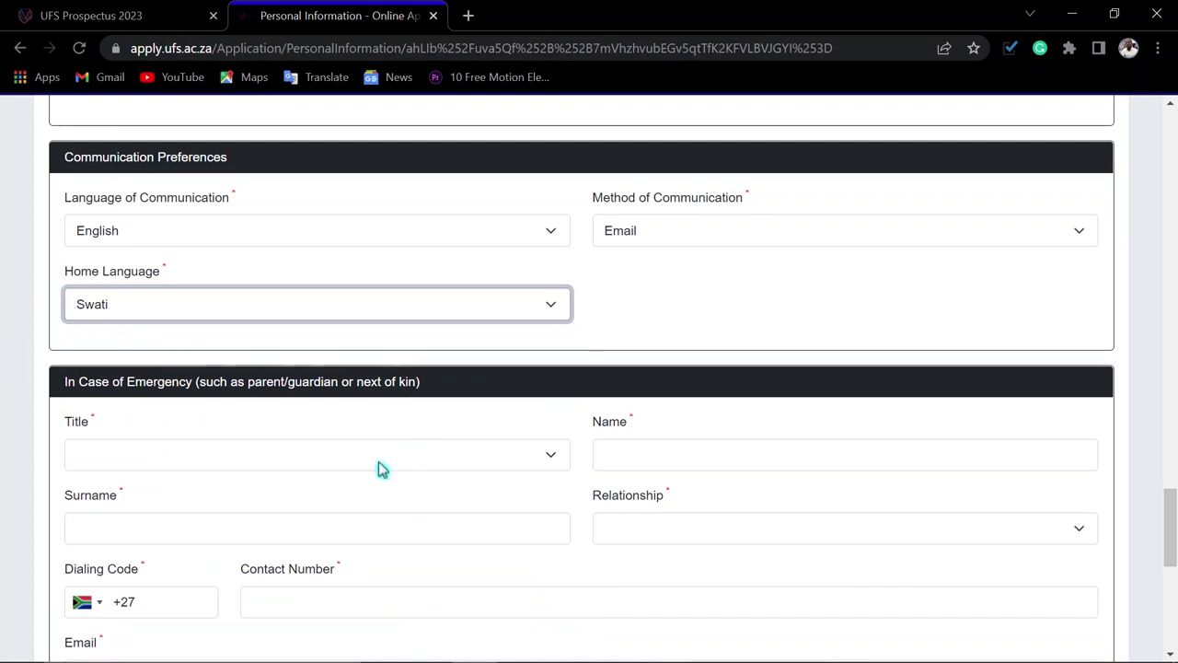
scroll(292, 347, down, 3)
scroll(289, 341, up, 1)
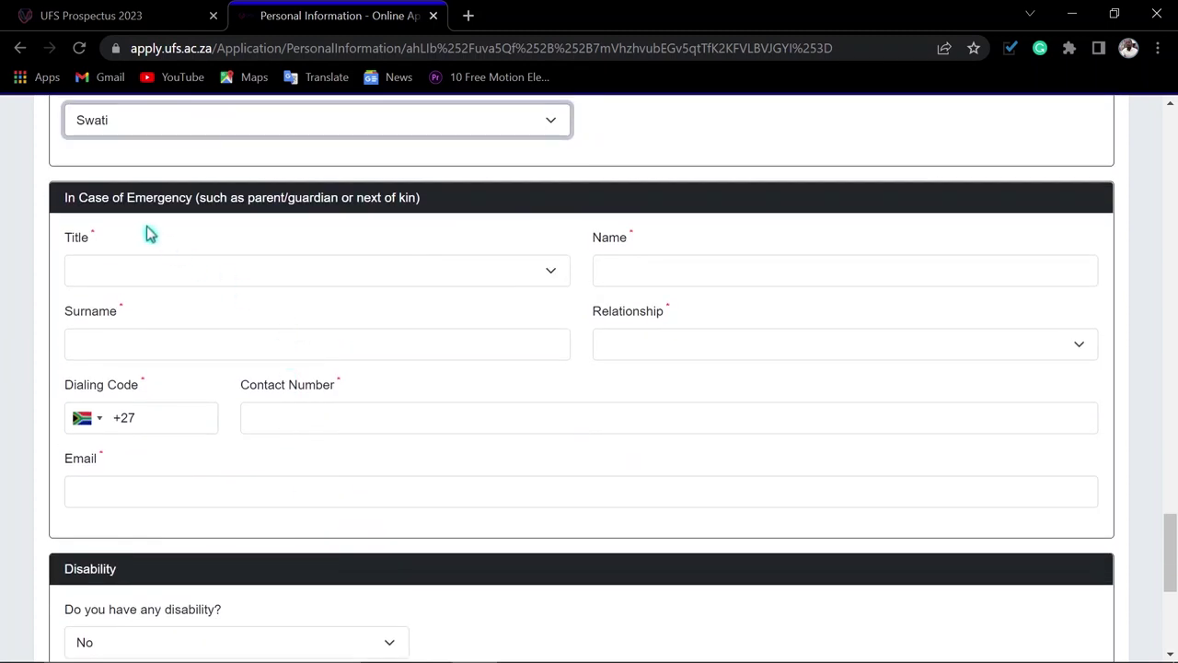
Give the emergency contact title Mr and enter their first name and surname.
click(426, 268)
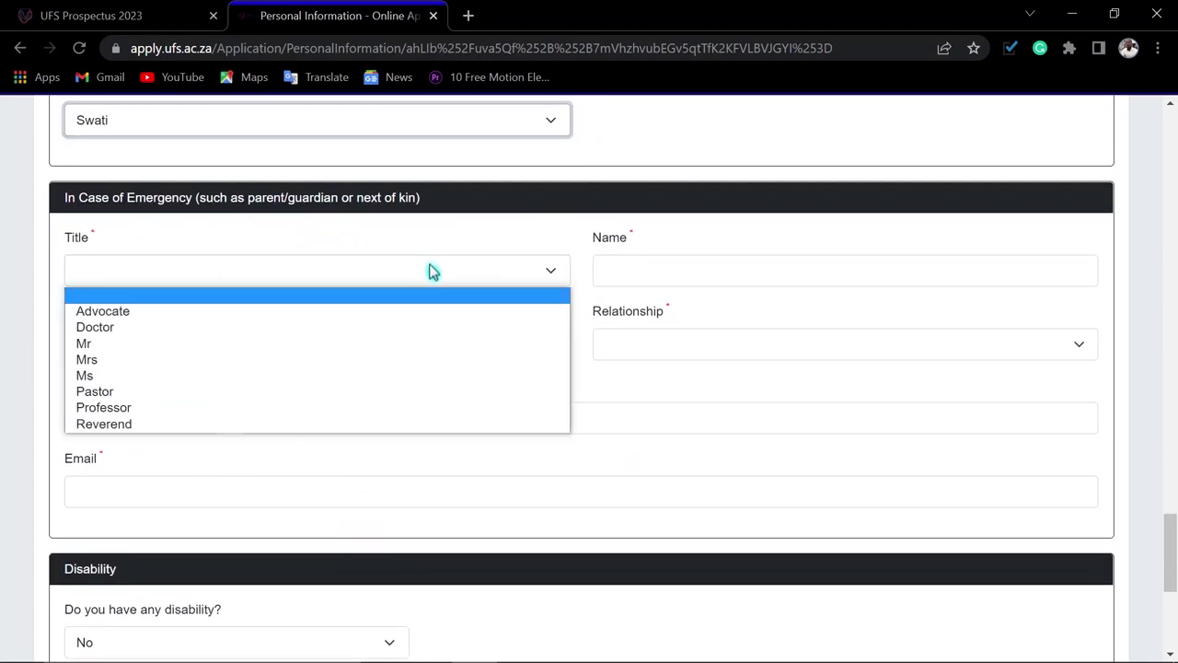
click(128, 345)
click(654, 265)
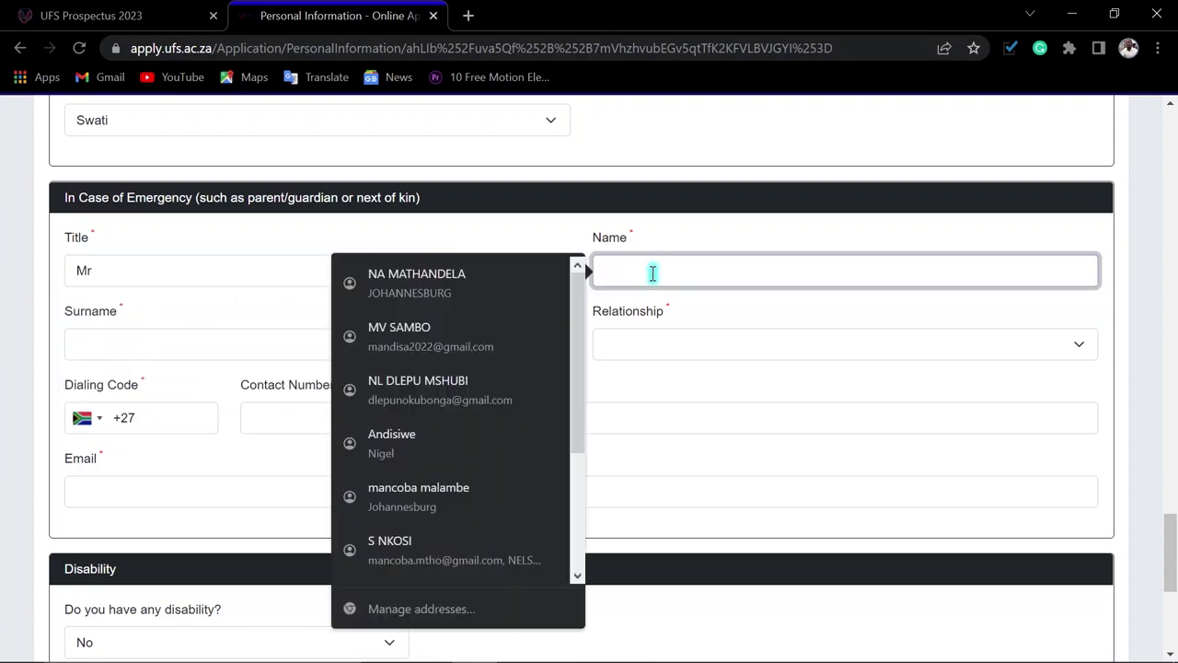
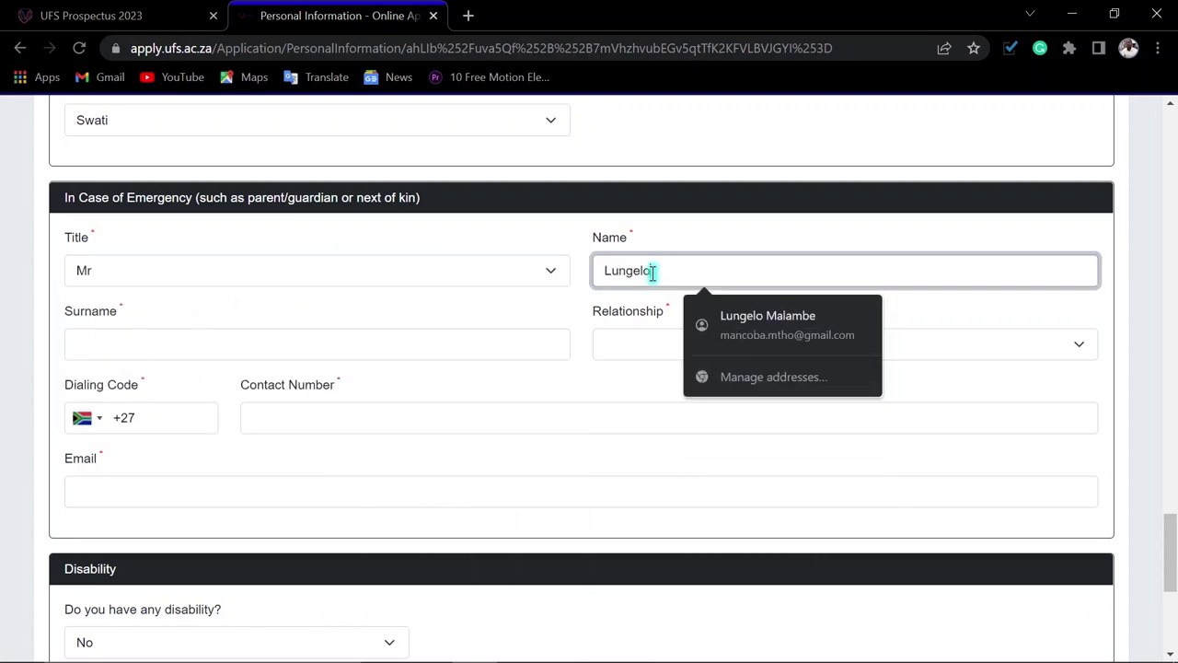
key(Tab)
key(Tab)
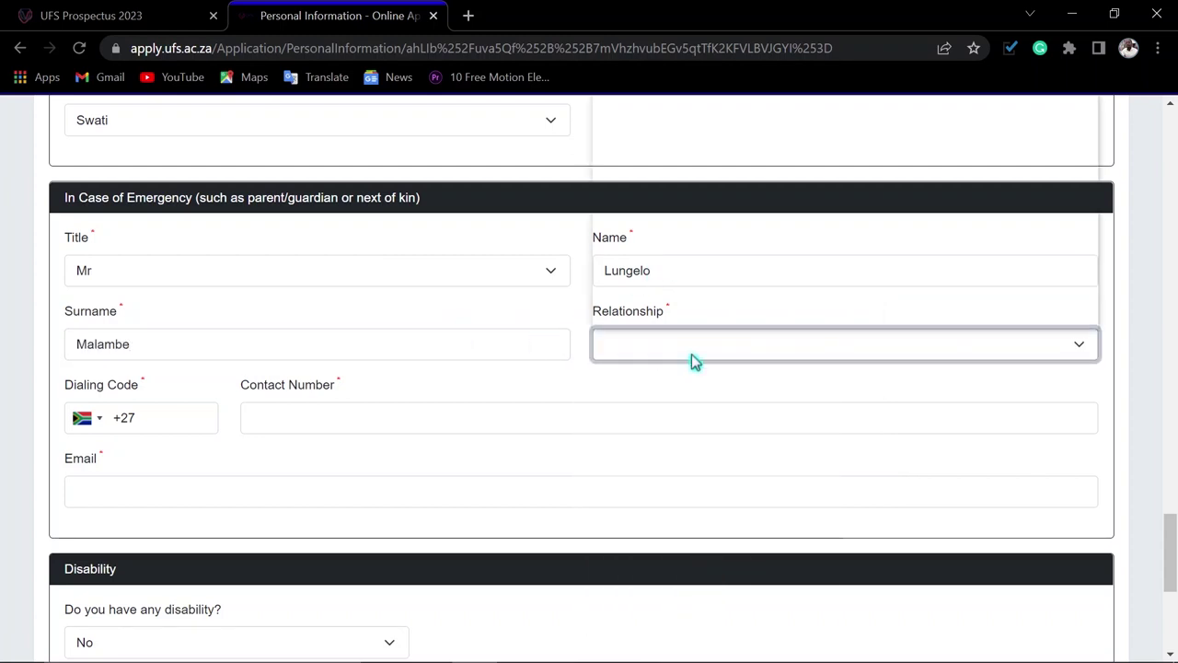
Set the relationship to Sibling and enter the contact's phone number and e-mail address.
click(692, 353)
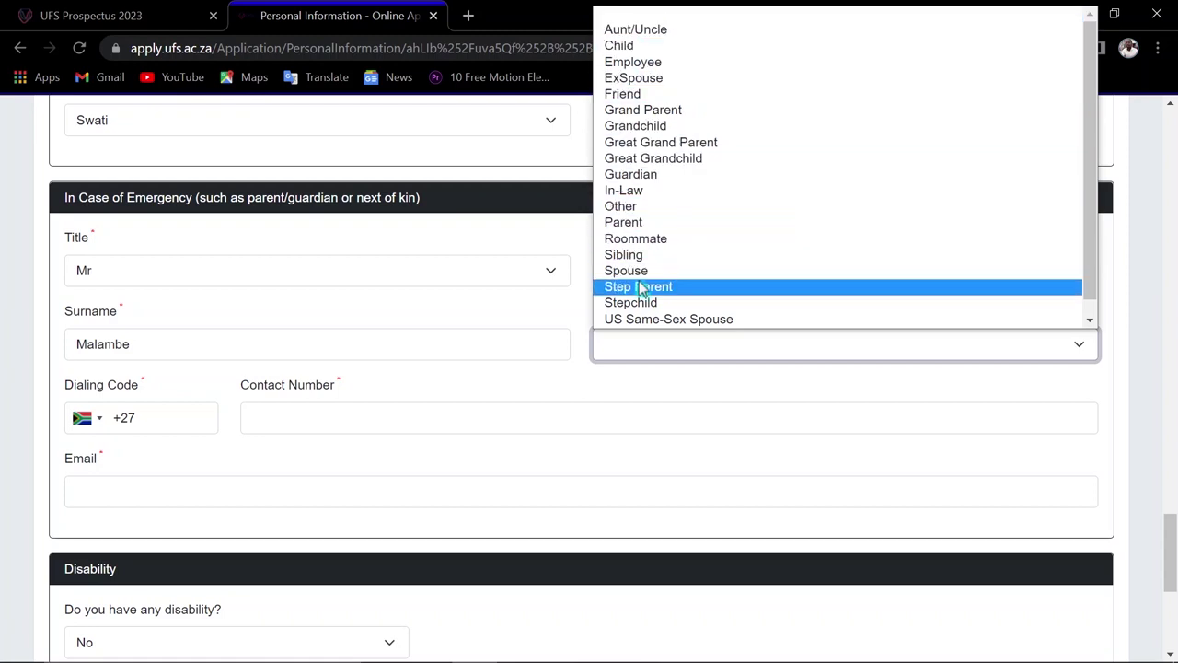
click(635, 254)
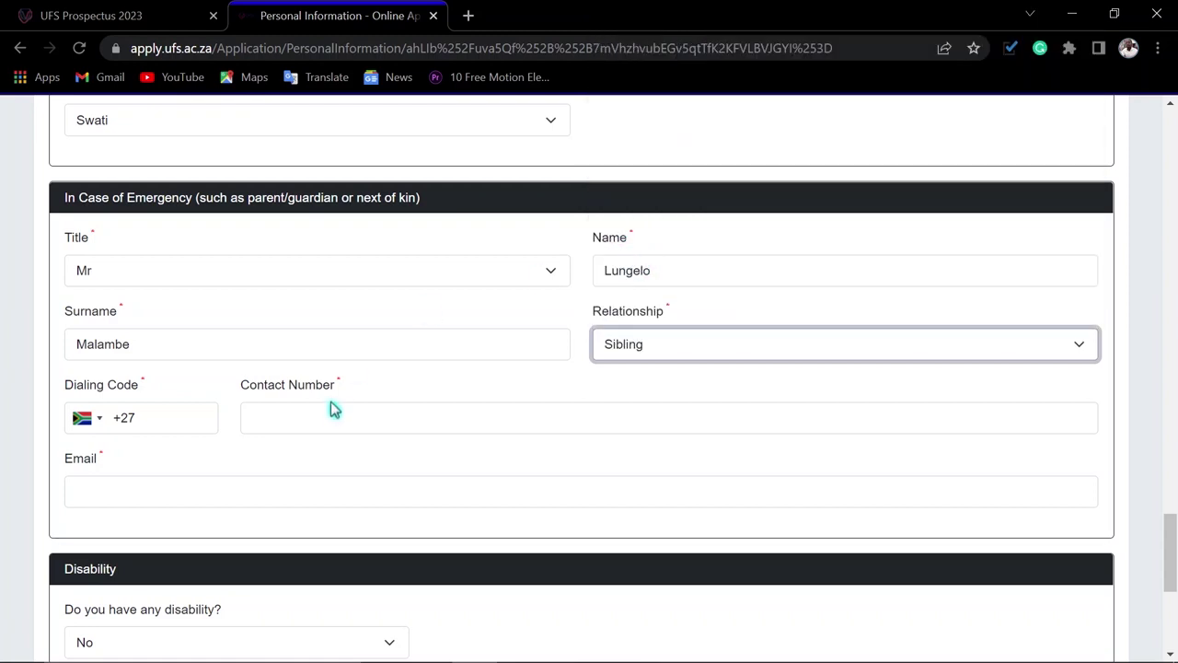
click(306, 422)
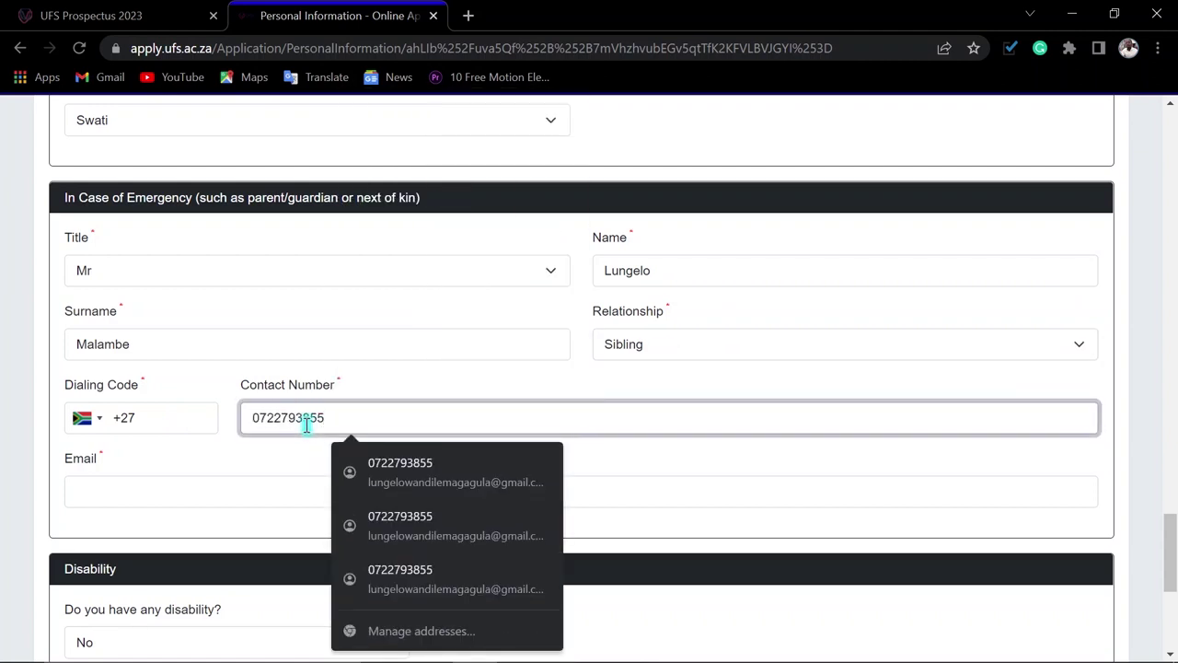
key(Tab)
scroll(408, 515, down, 2)
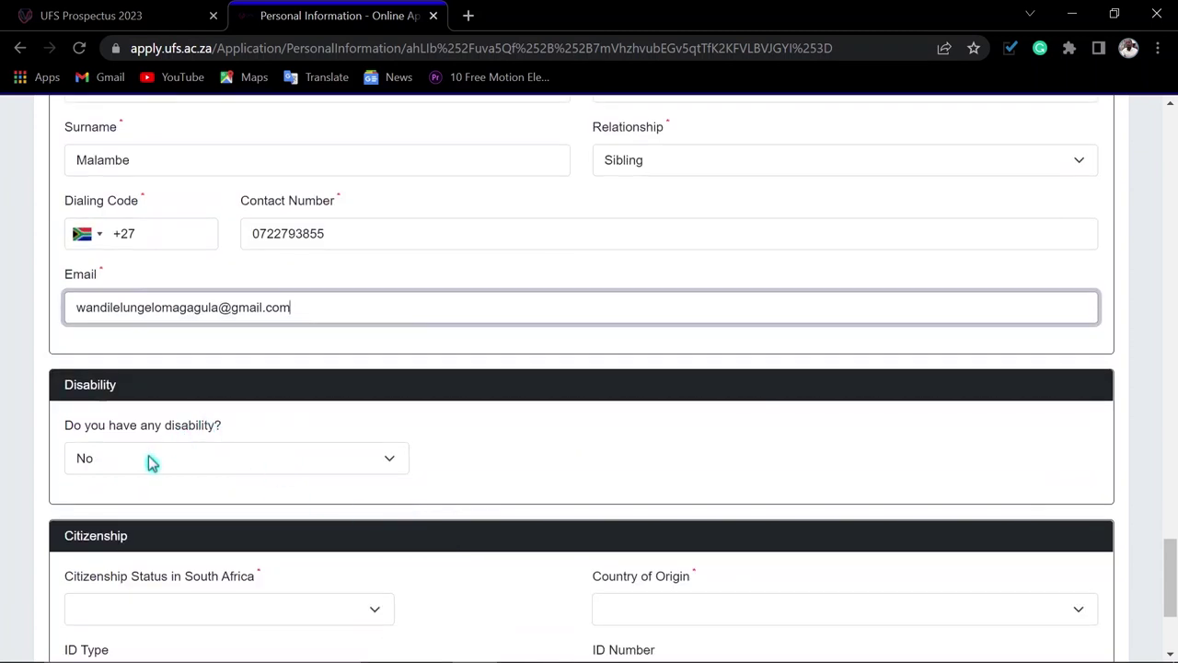
scroll(405, 451, down, 2)
Keep disability as No and set citizenship status to South African Citizen.
click(341, 274)
click(443, 266)
click(514, 253)
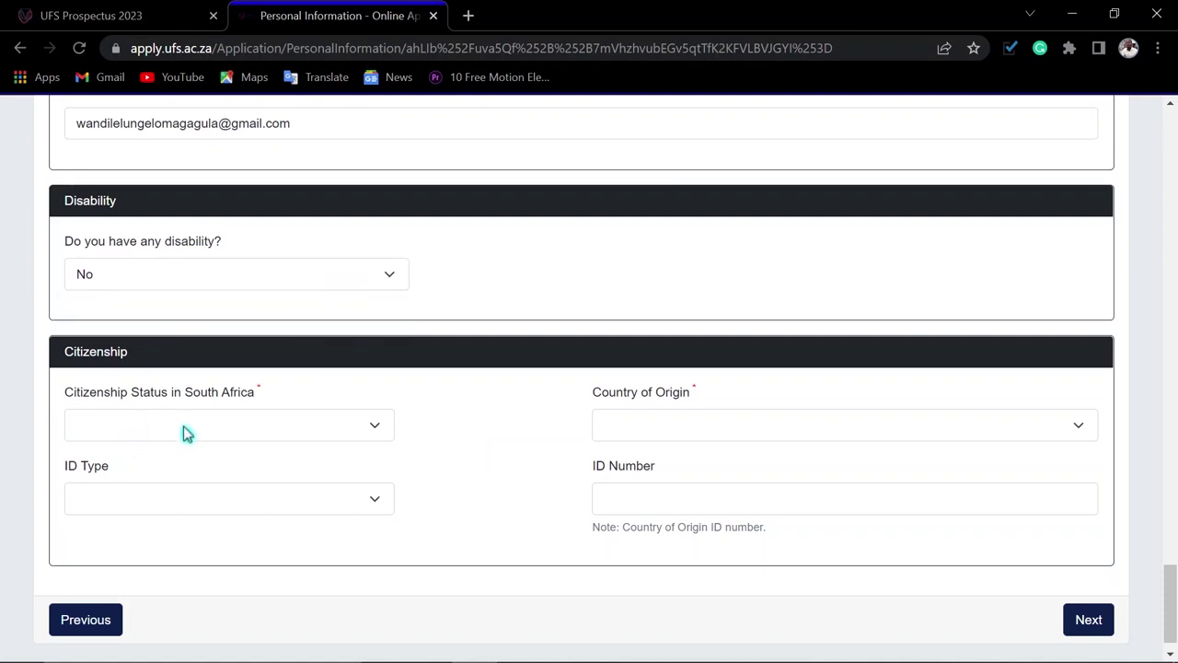
click(261, 429)
click(229, 460)
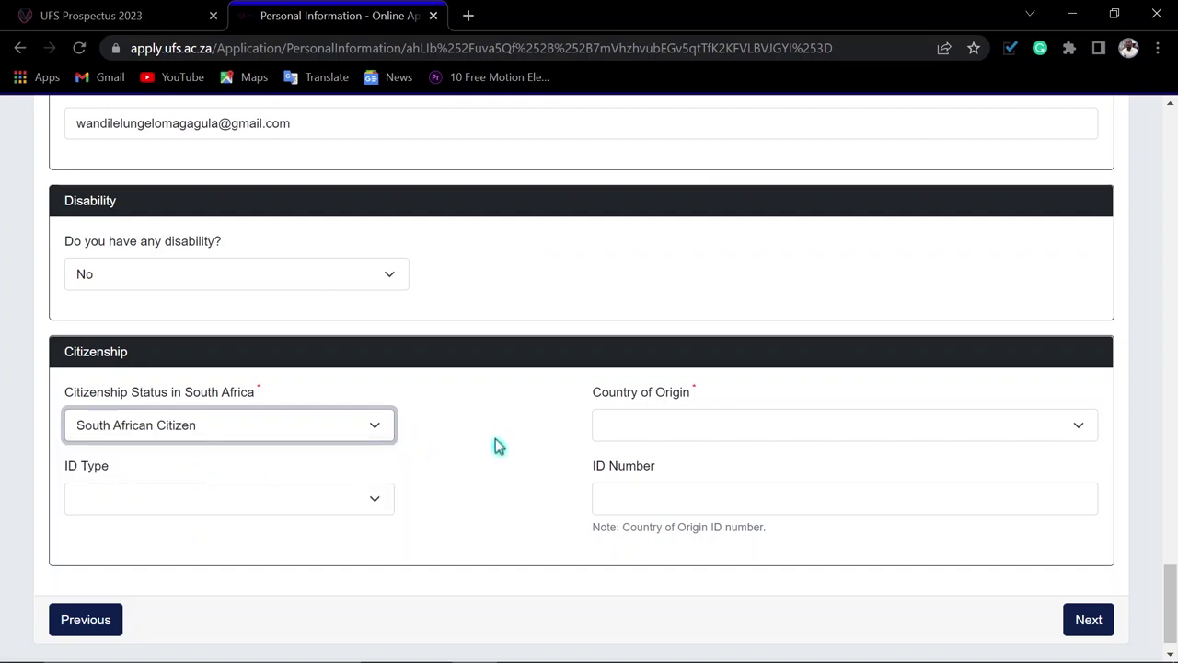
Choose country of origin South Africa, ID type National id, enter the ID number and continue.
scroll(495, 439, down, 1)
click(649, 403)
click(645, 435)
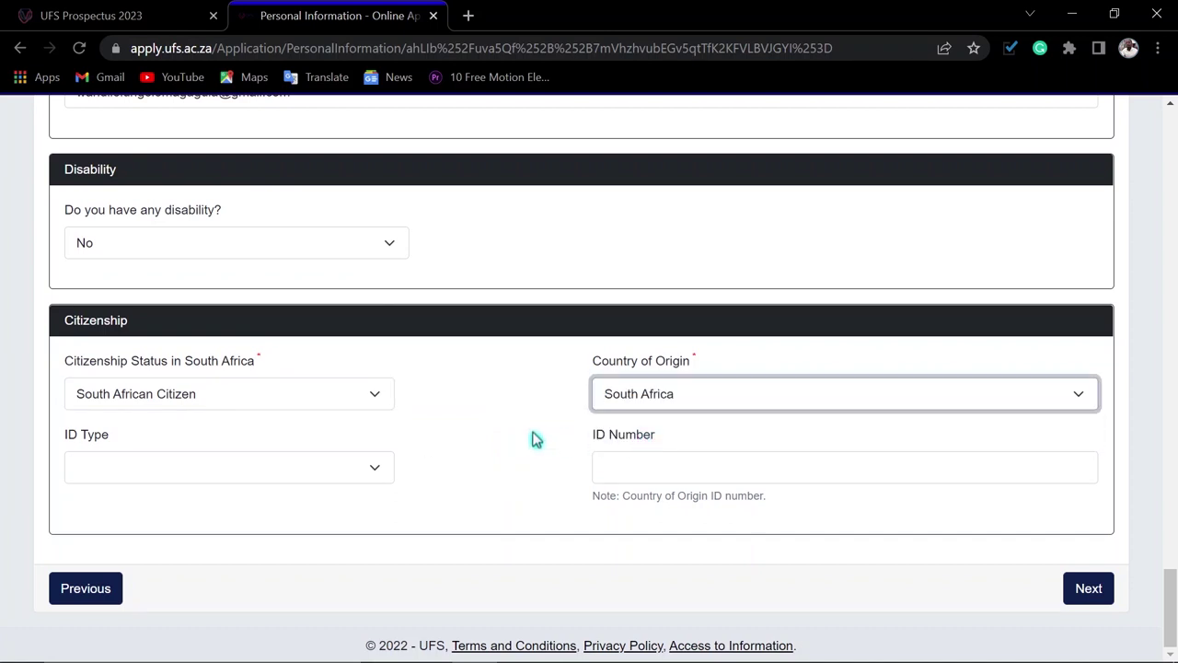
click(285, 476)
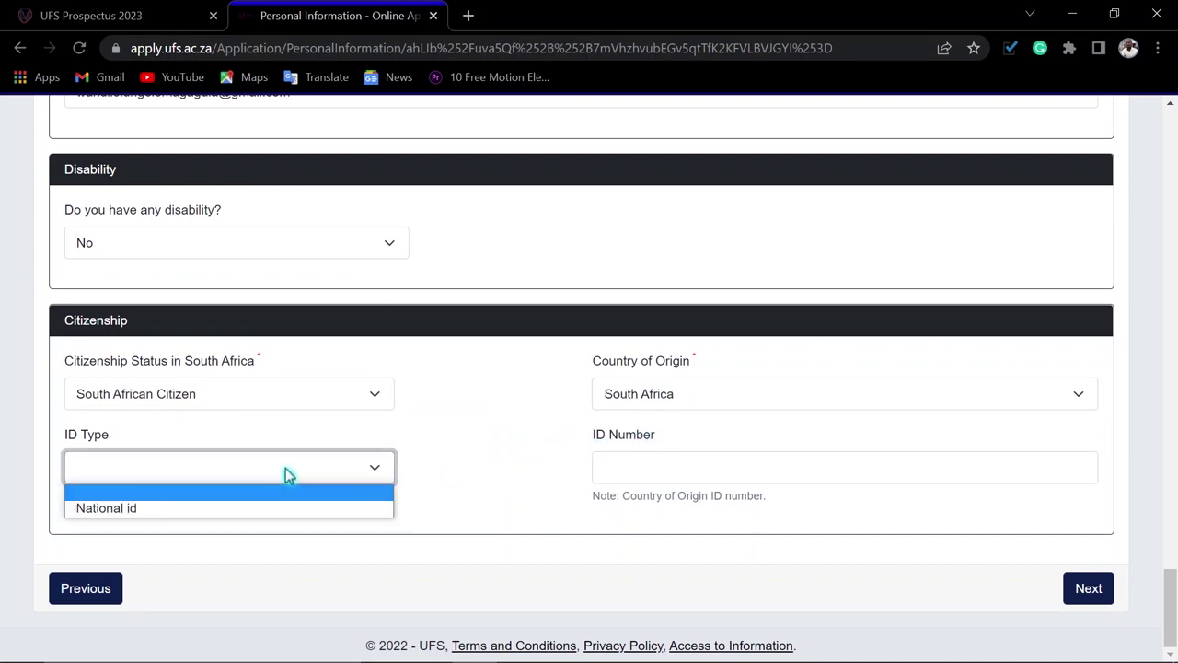
click(151, 507)
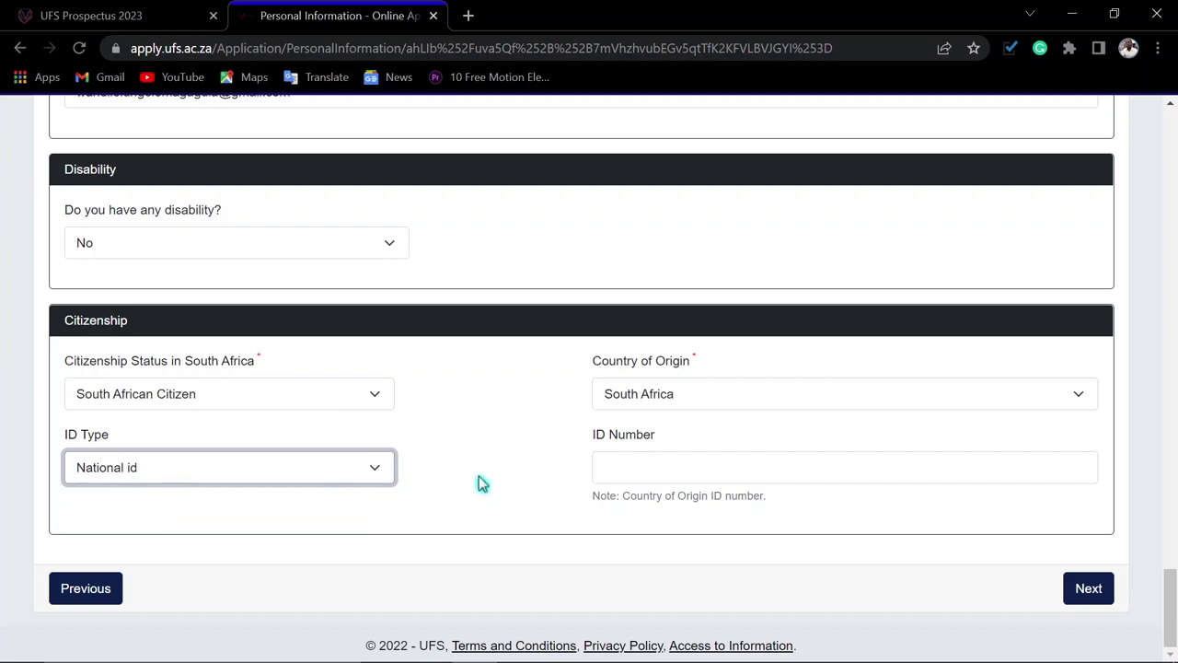
click(646, 470)
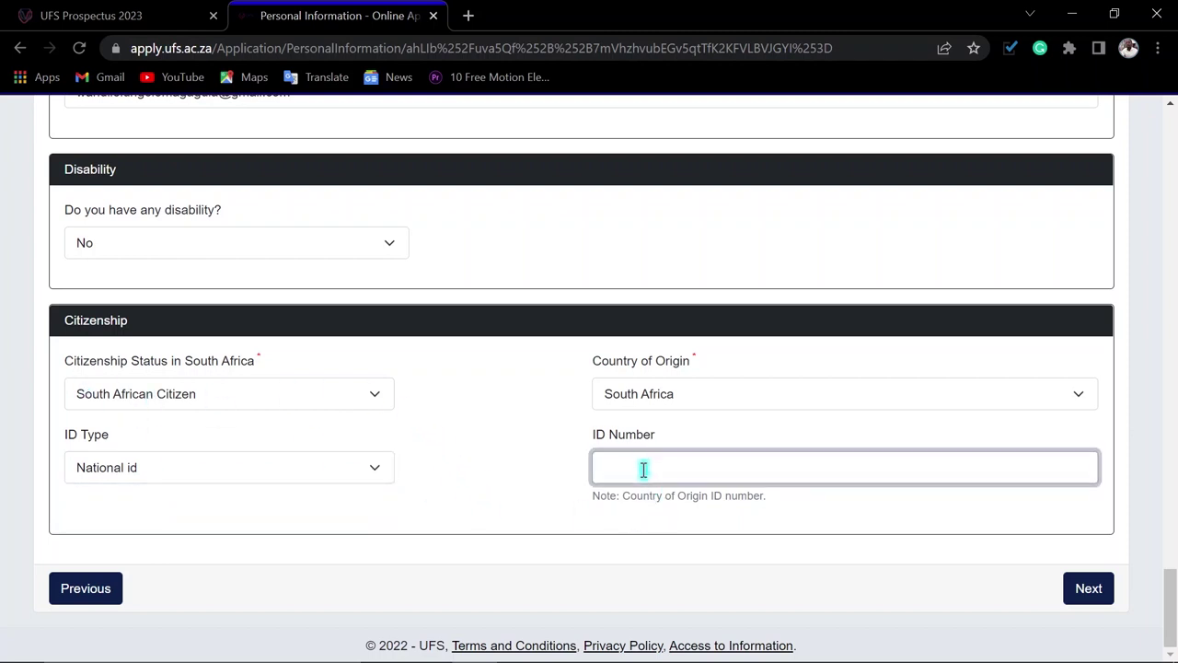
text(9)
key(ctrl+v)
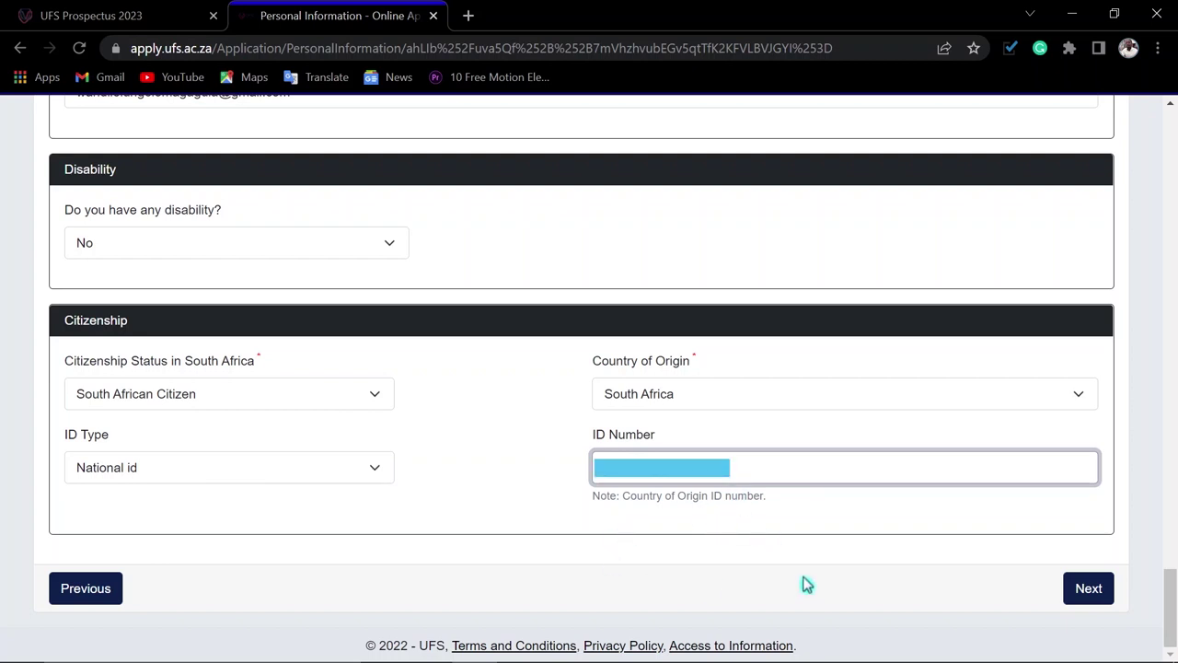
click(1091, 593)
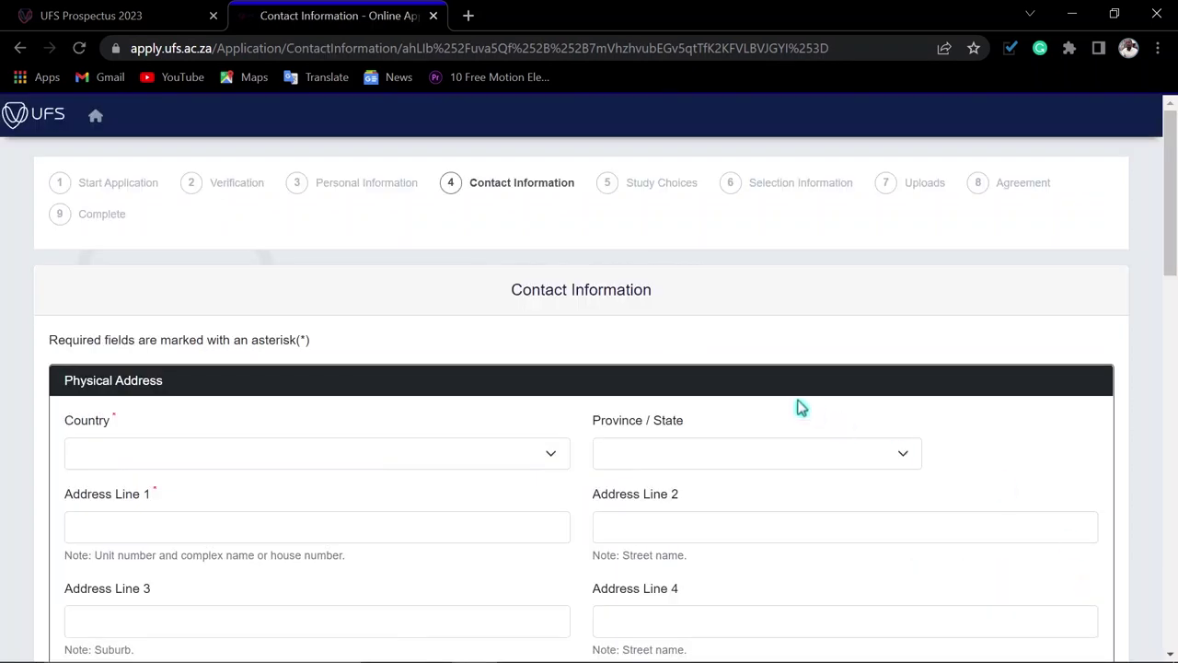
Set the physical address to South Africa, Gauteng Province, autofilling street, city and postal code.
scroll(599, 405, down, 1)
scroll(598, 415, down, 1)
click(402, 280)
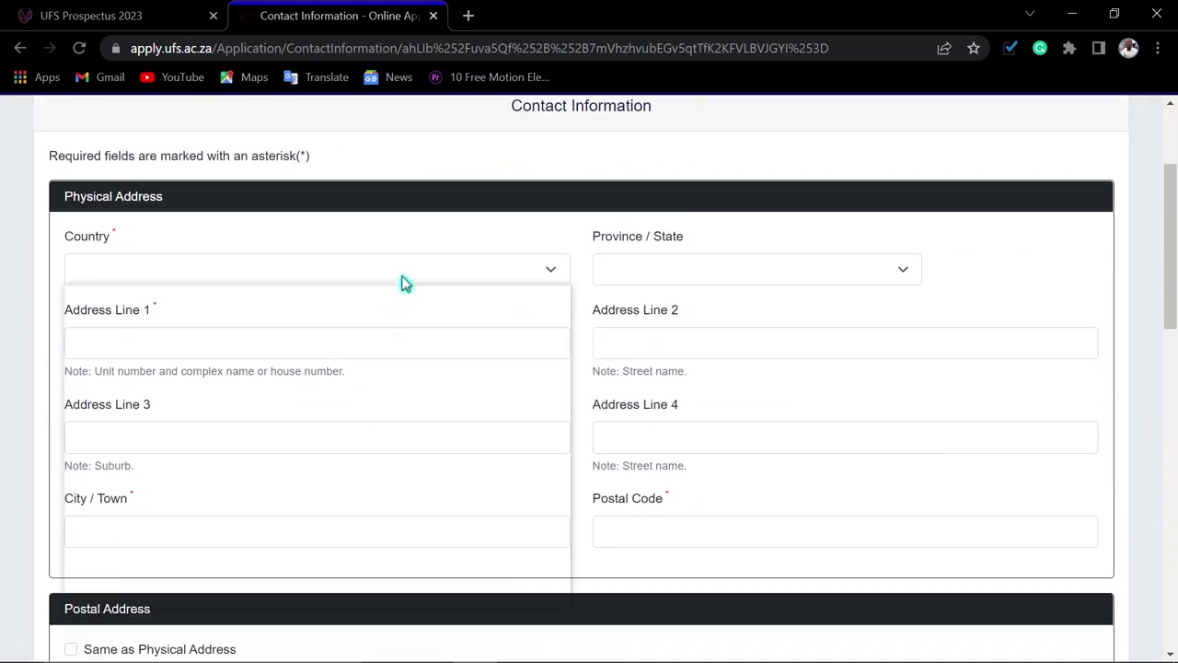
text(south)
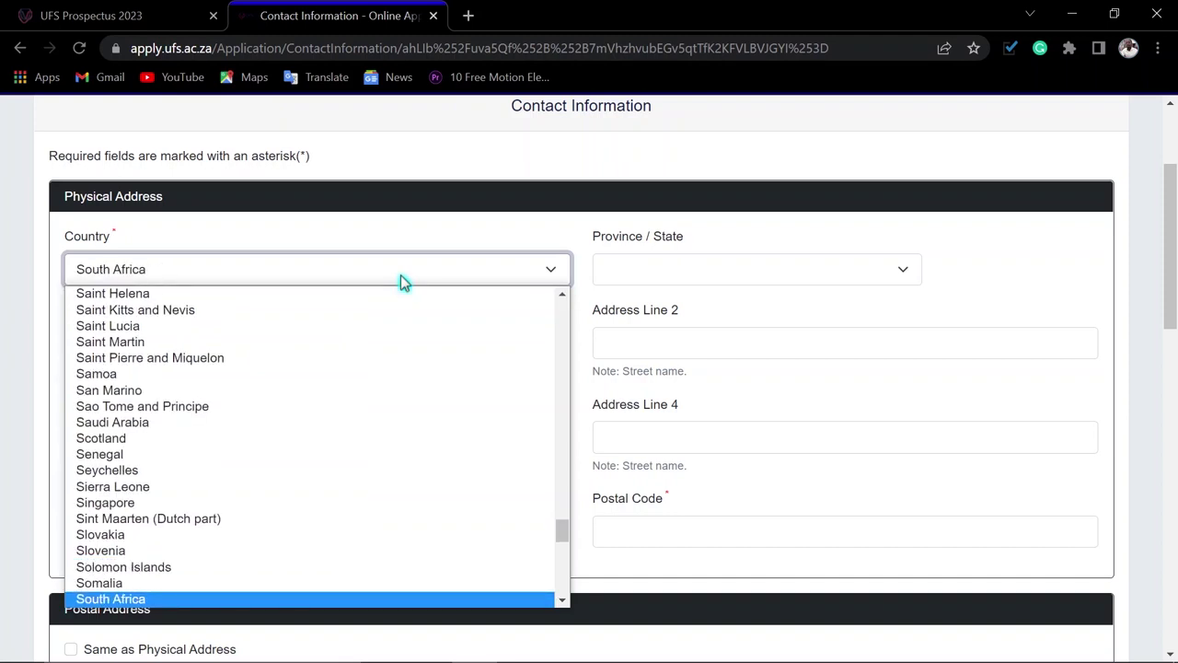
key(Return)
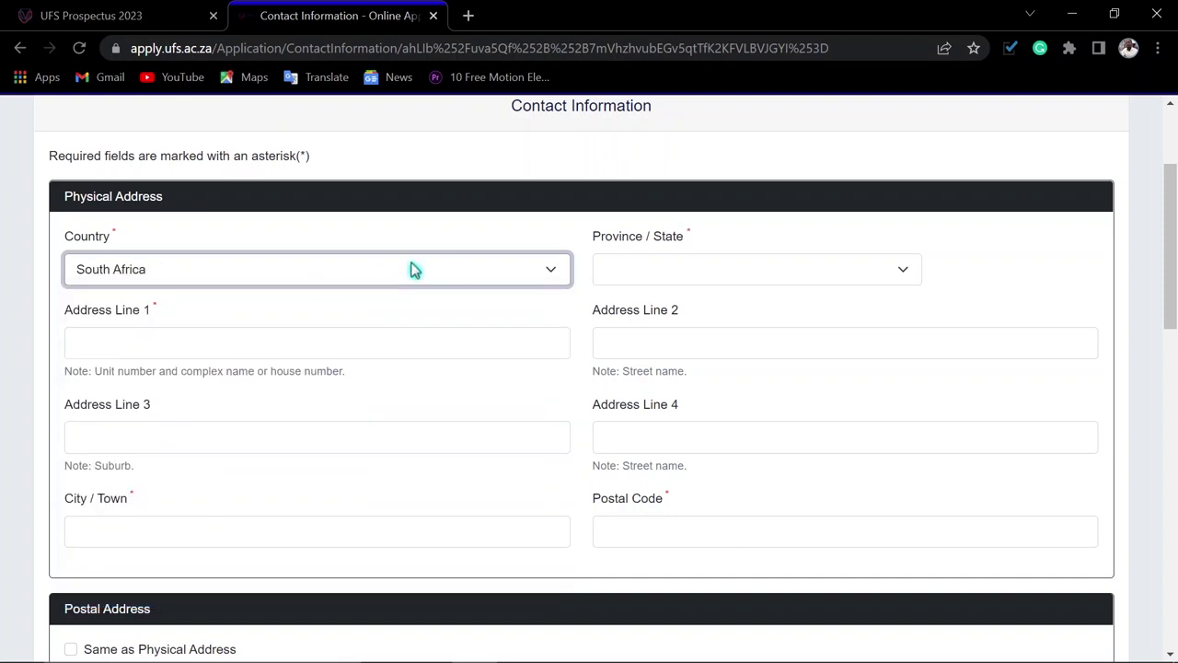
click(654, 269)
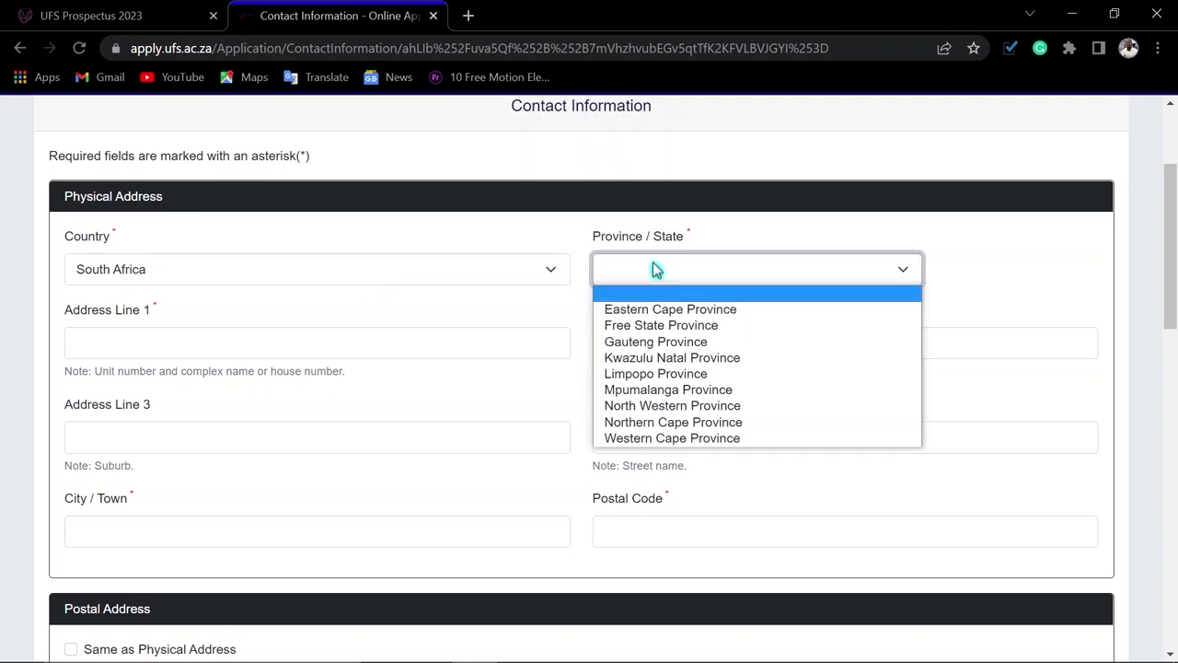
click(654, 340)
click(184, 341)
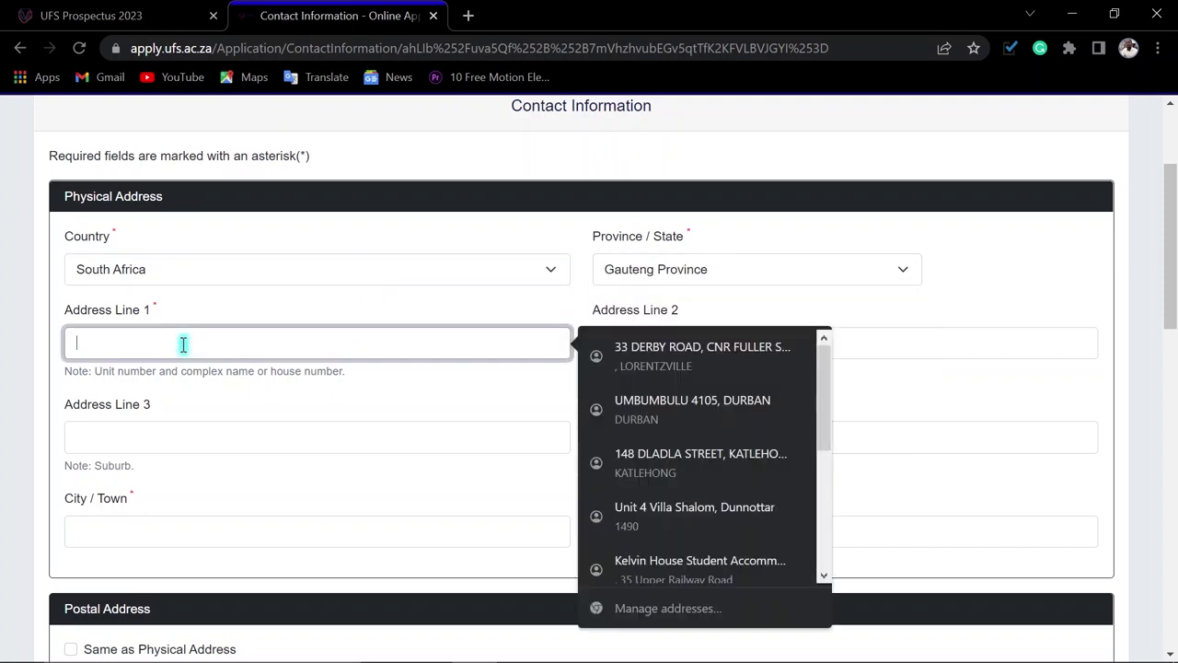
click(697, 363)
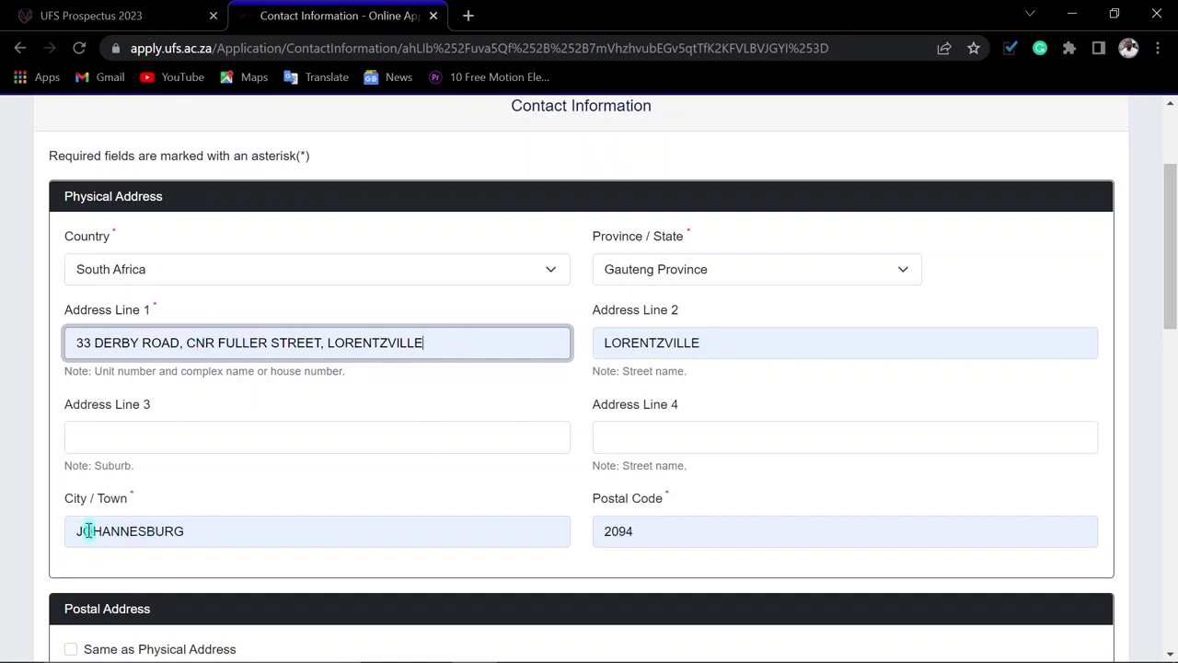
Make the postal address the same as the physical address.
scroll(204, 536, down, 1)
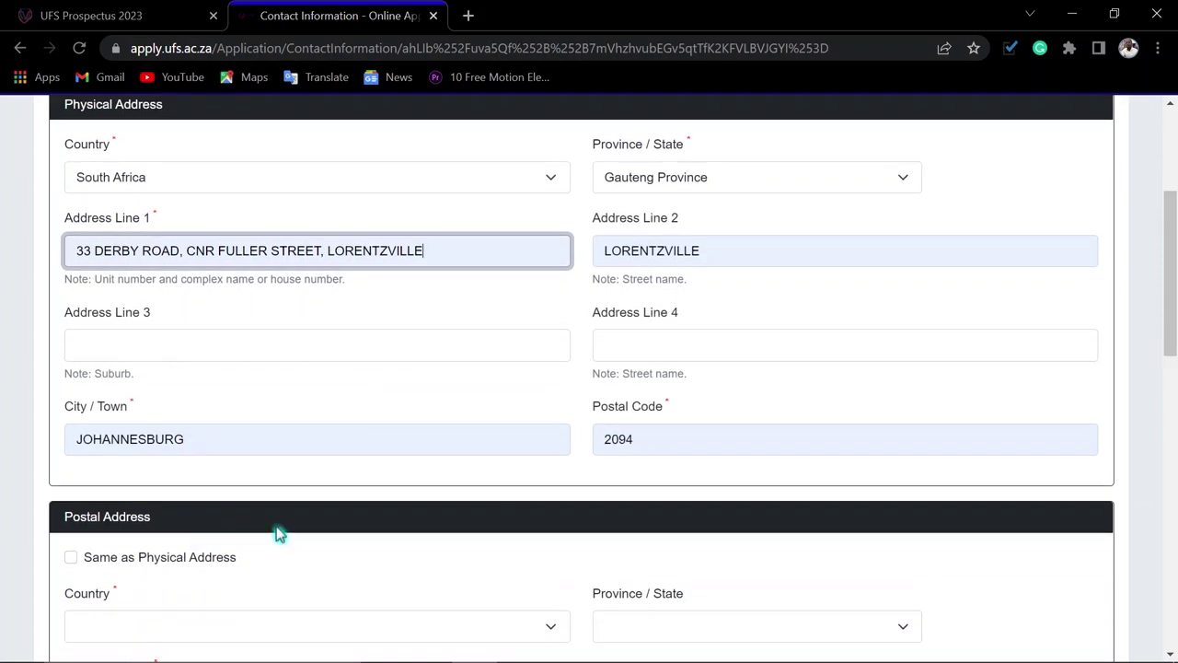
scroll(551, 453, down, 3)
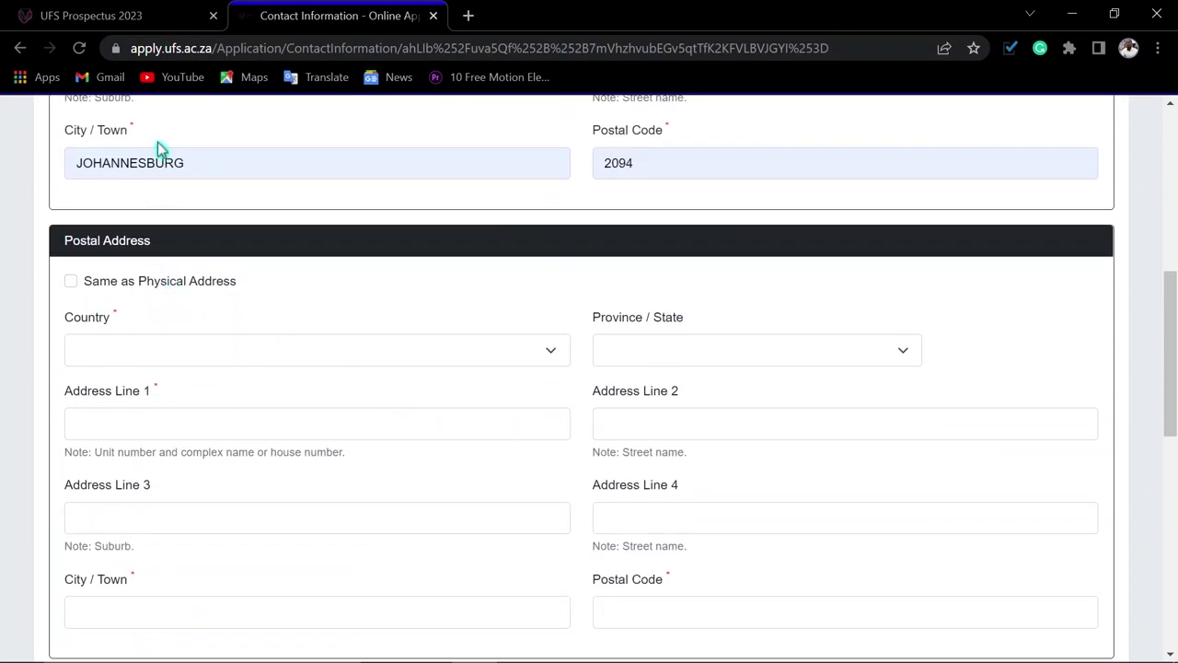
scroll(260, 224, up, 2)
scroll(233, 268, down, 3)
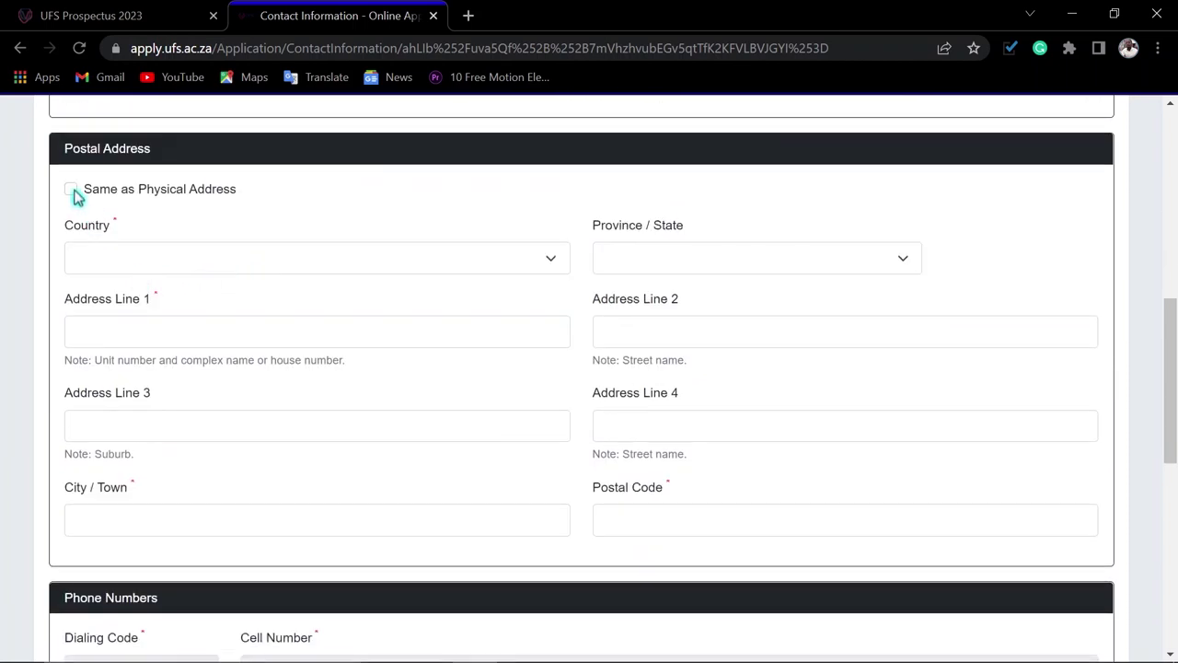
click(71, 190)
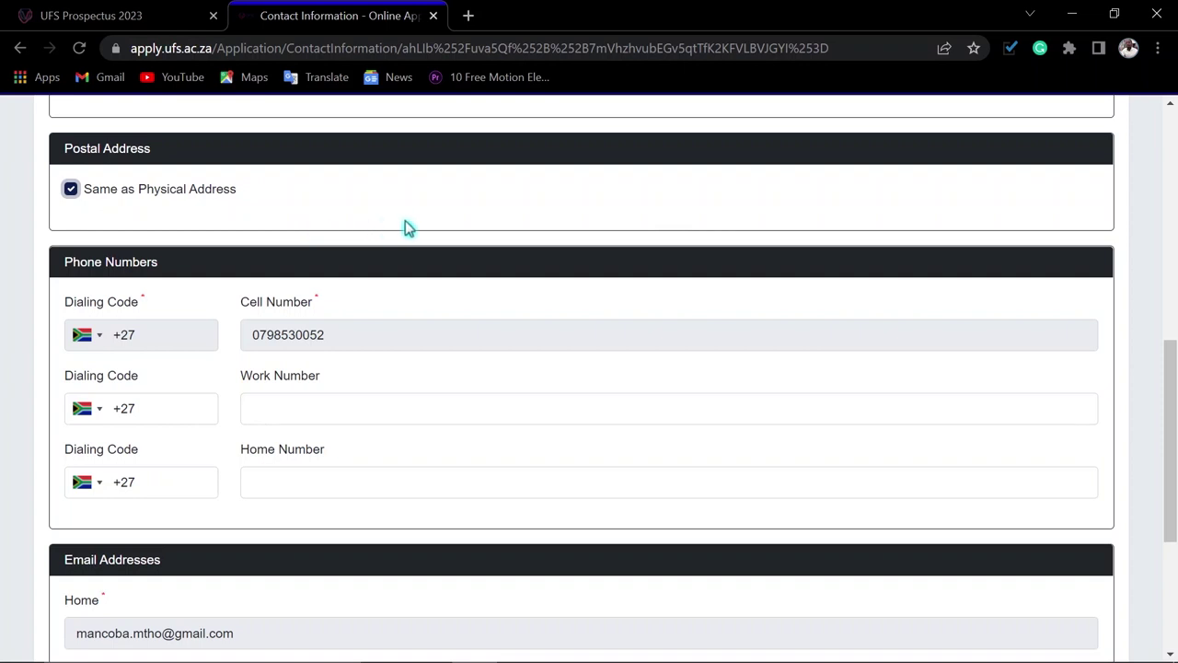
Save the contact information and accept Chrome's update of the saved address.
scroll(405, 229, down, 1)
scroll(288, 243, down, 1)
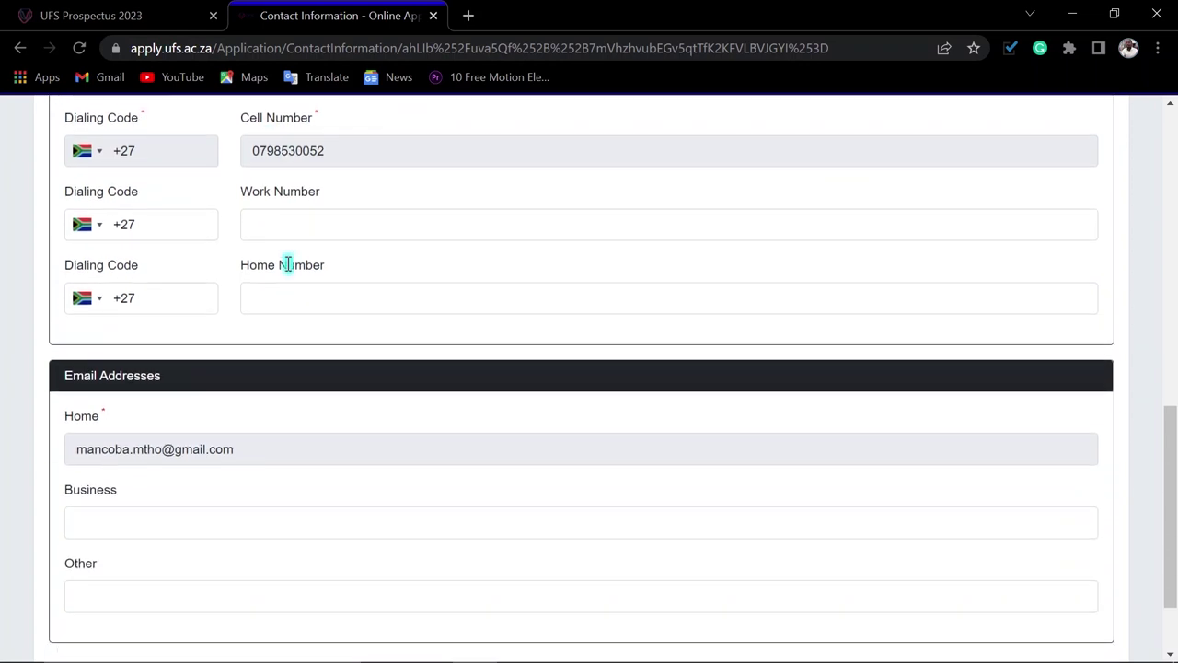
scroll(297, 281, down, 1)
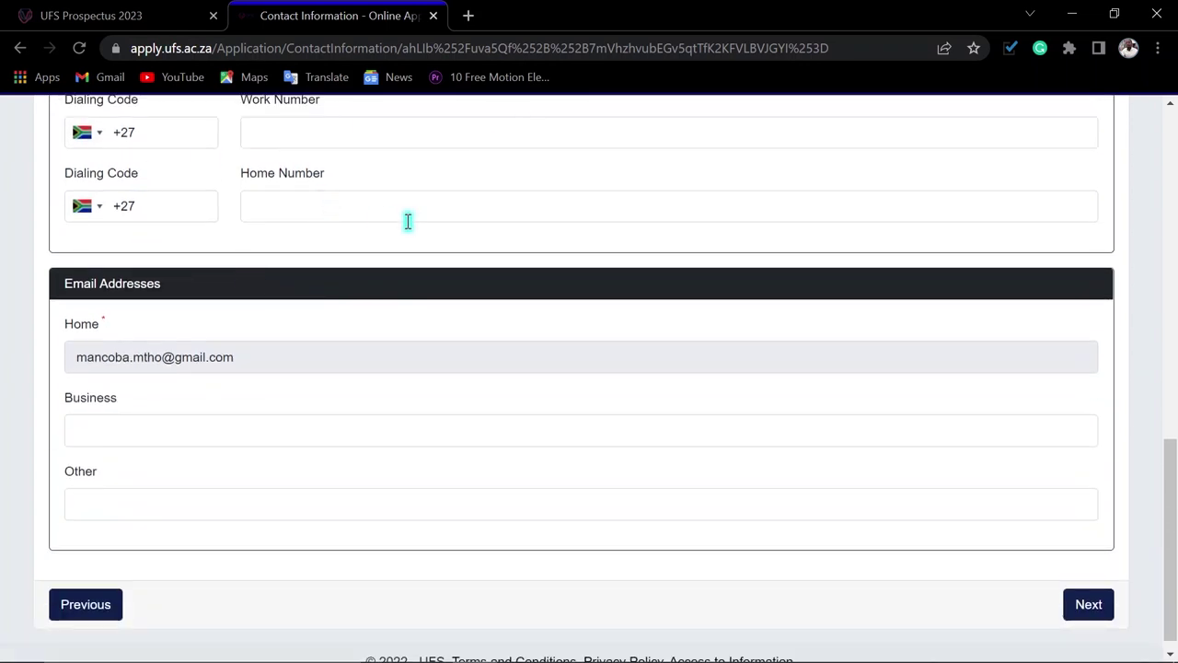
scroll(453, 221, down, 1)
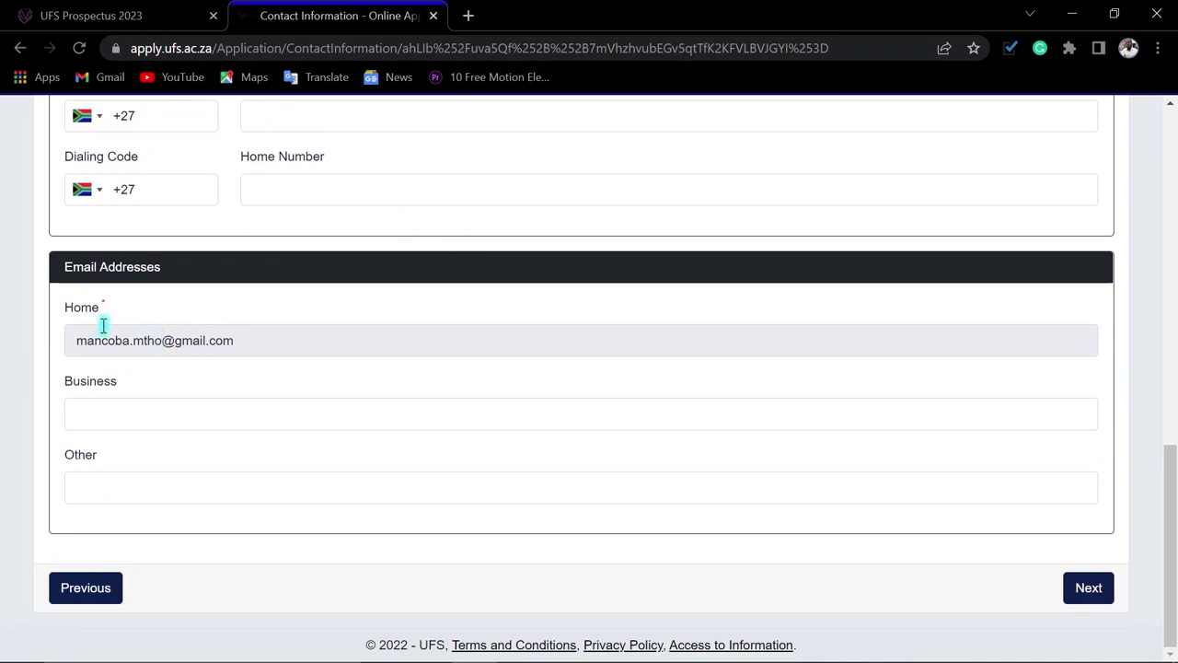
click(1086, 587)
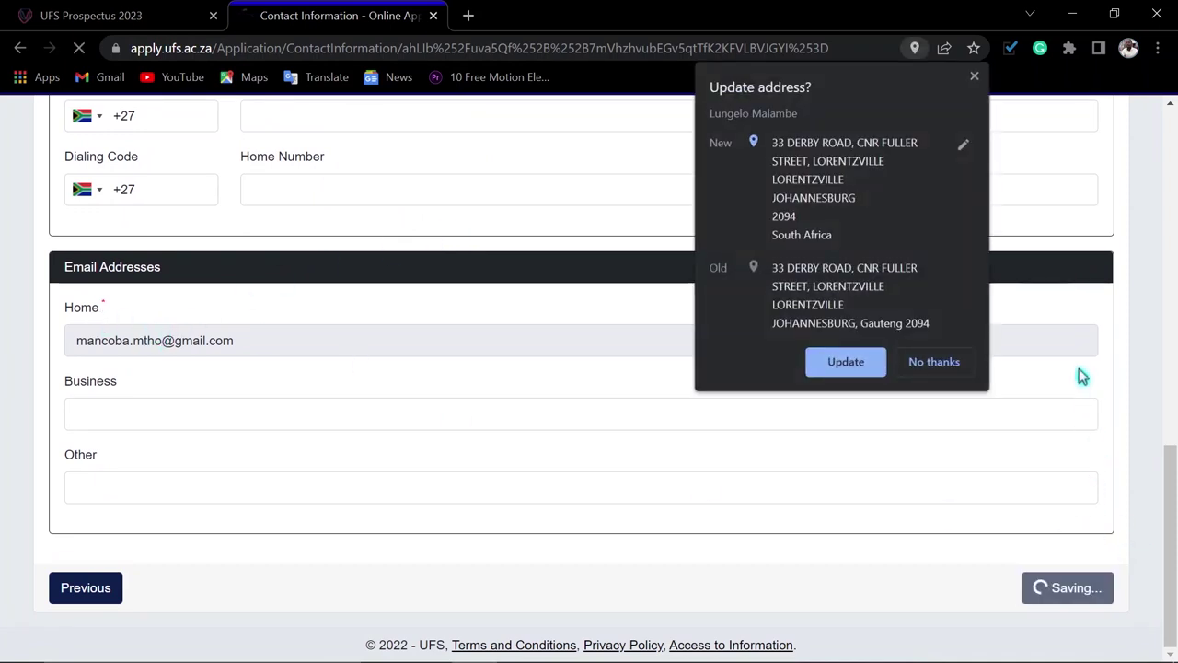
click(845, 362)
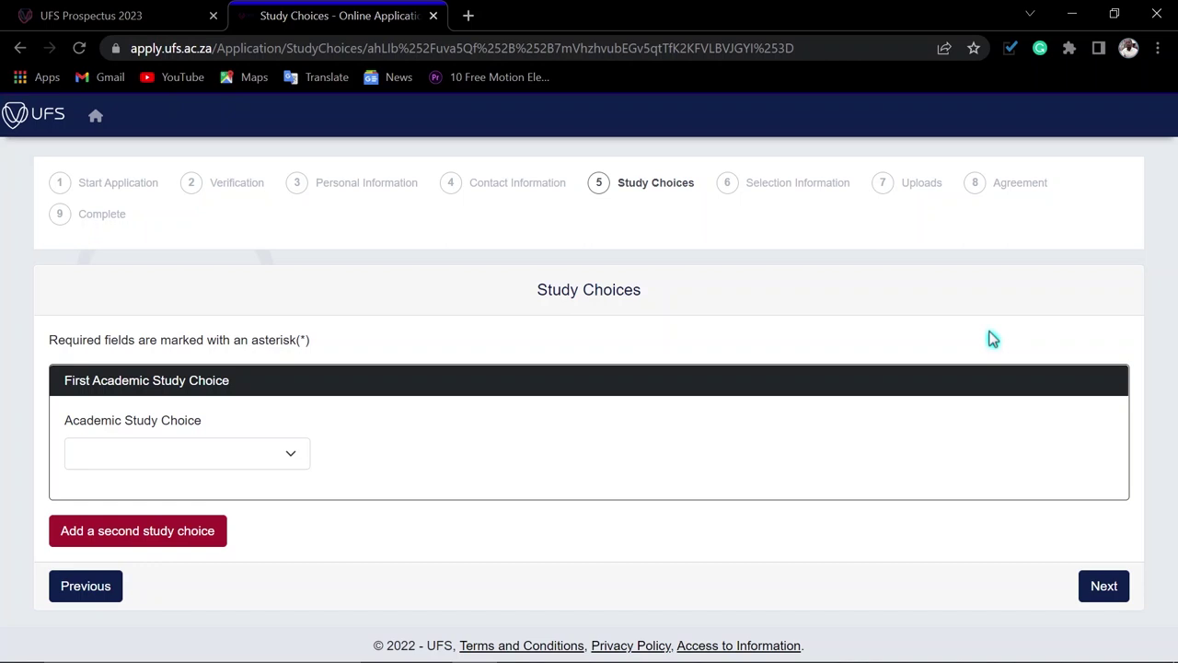
Set the first study choice to Undergraduate, year 2023, starting First Semester.
click(273, 460)
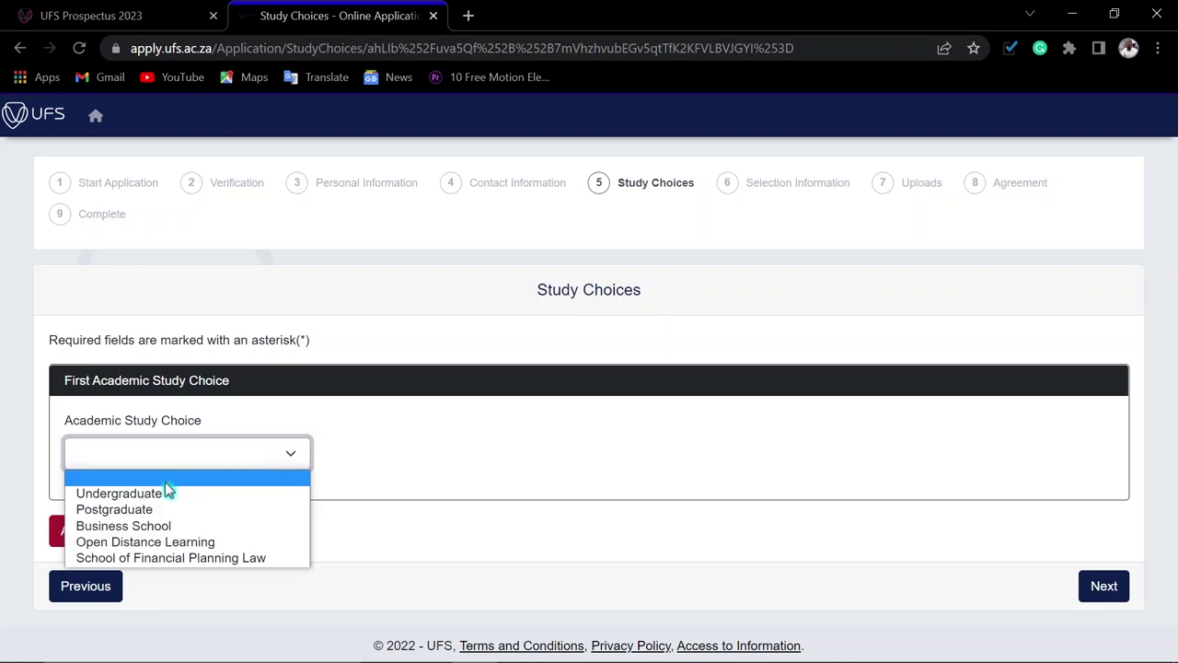
click(127, 497)
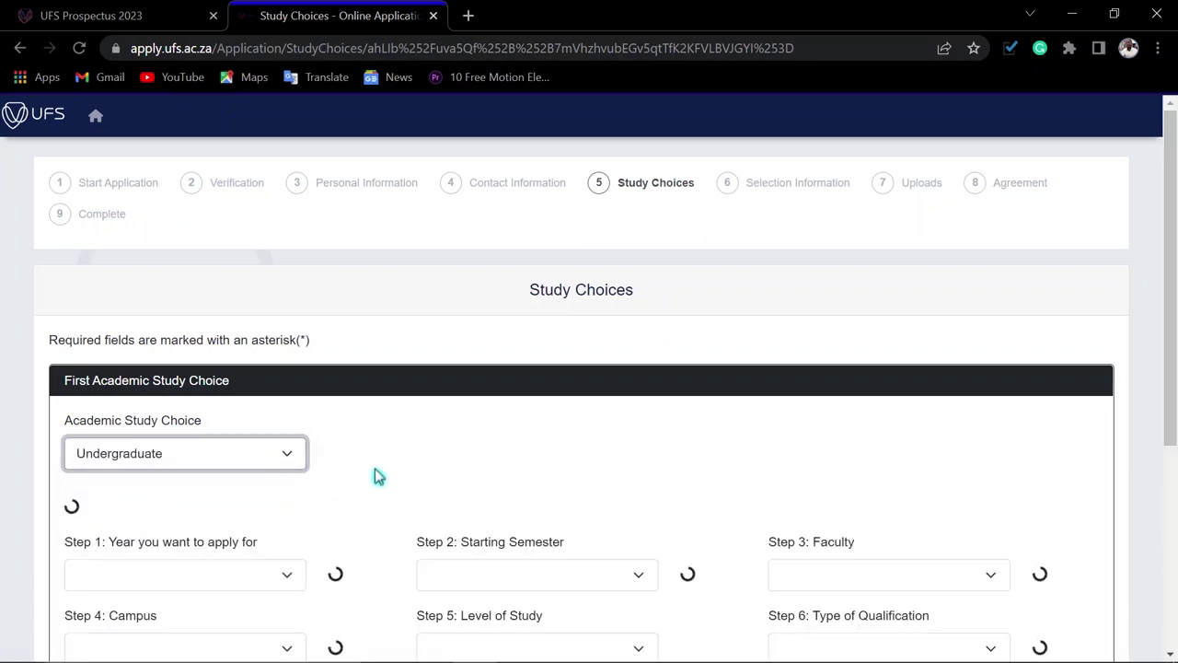
scroll(368, 476, down, 3)
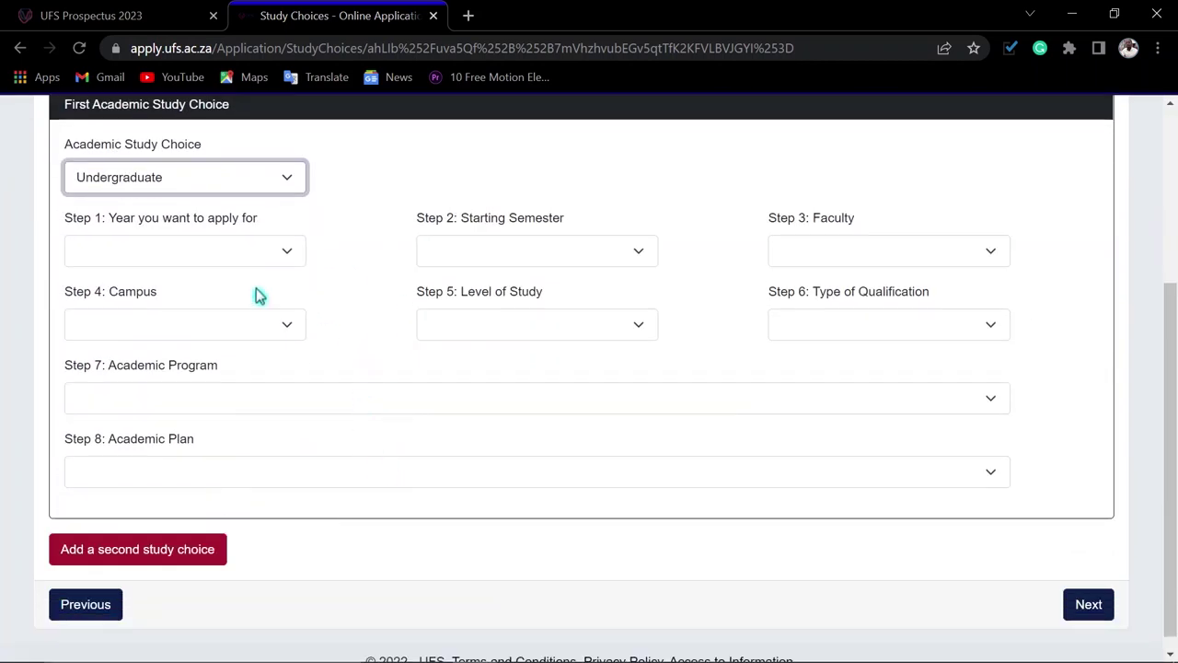
click(171, 252)
click(125, 307)
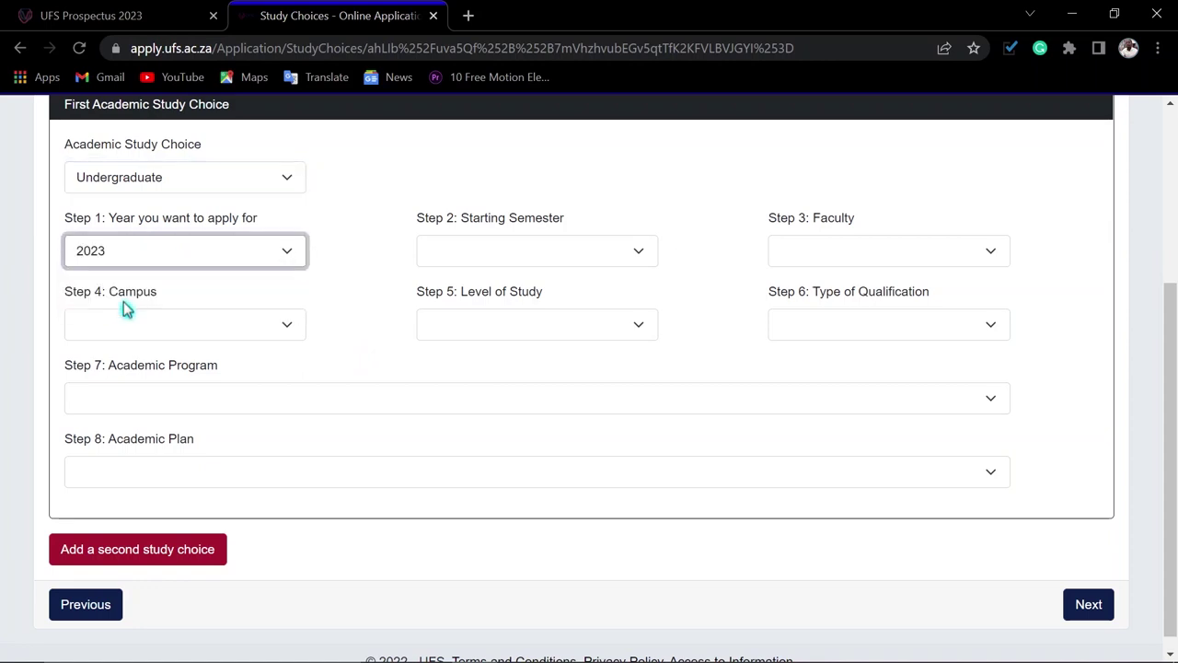
click(539, 258)
click(473, 291)
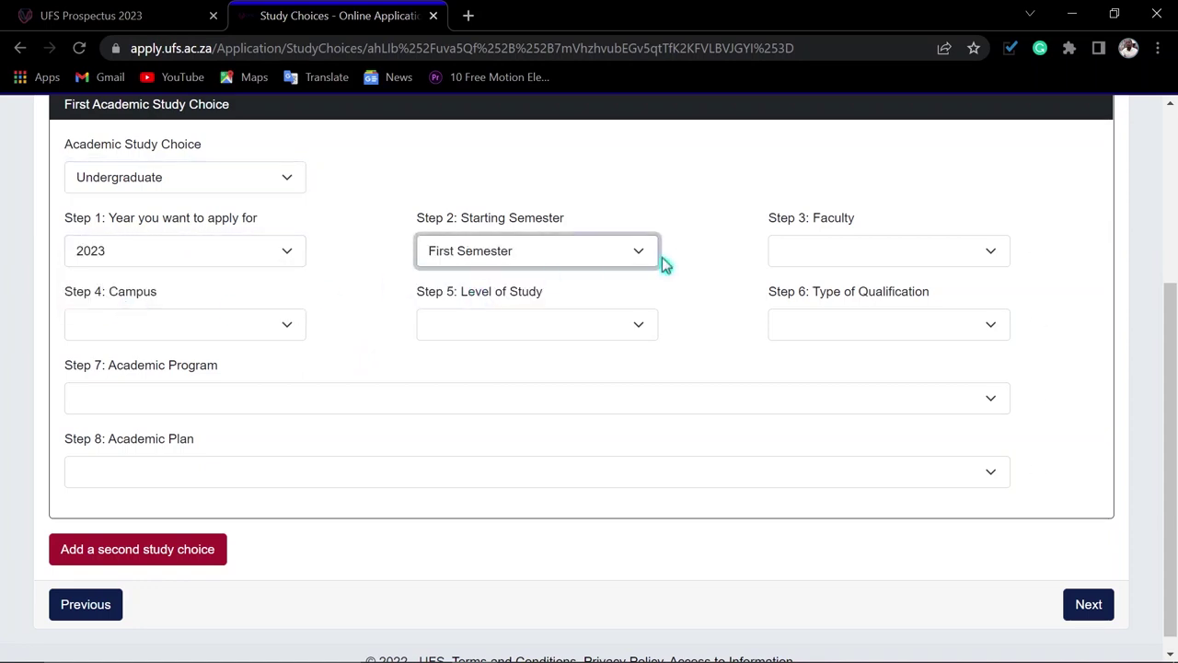
Choose Fac Economic & Mgnt Sciences, Bloemfontein Campus, Undergraduate level and Bachelor's Degree.
click(861, 253)
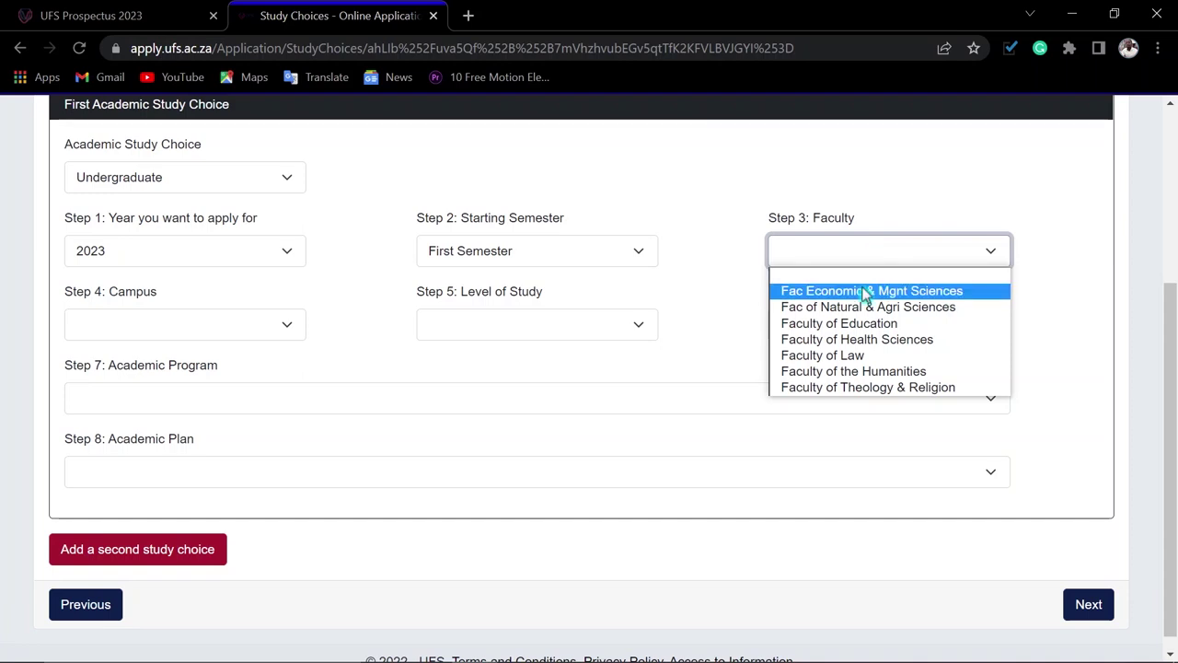
click(865, 291)
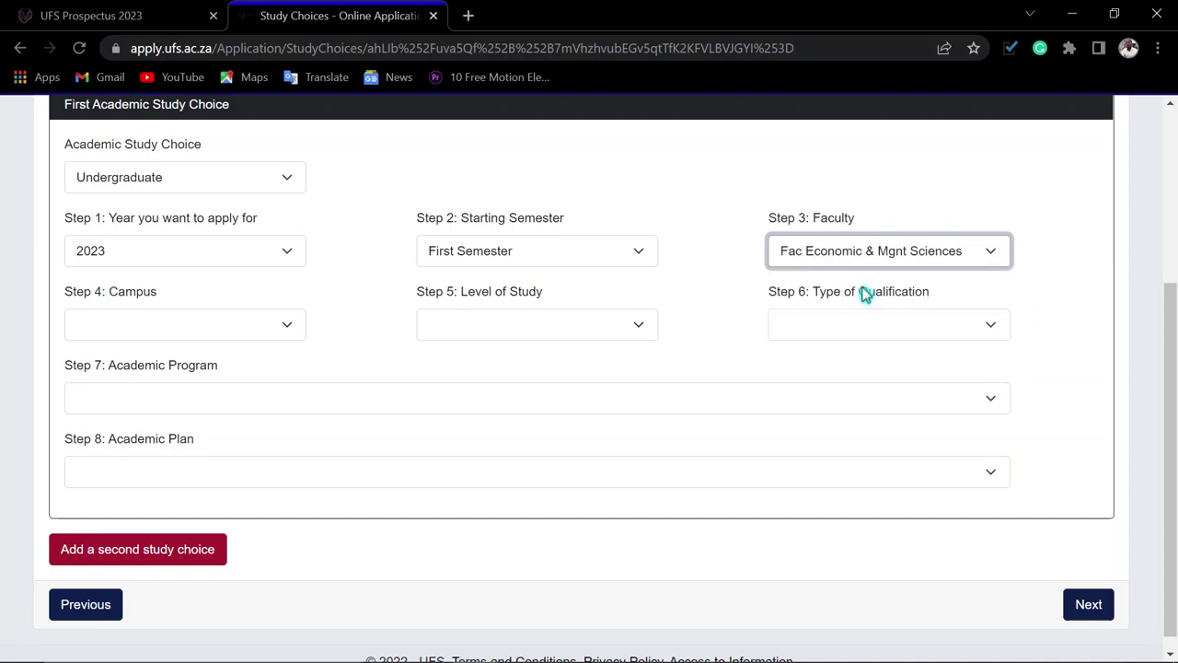
click(238, 336)
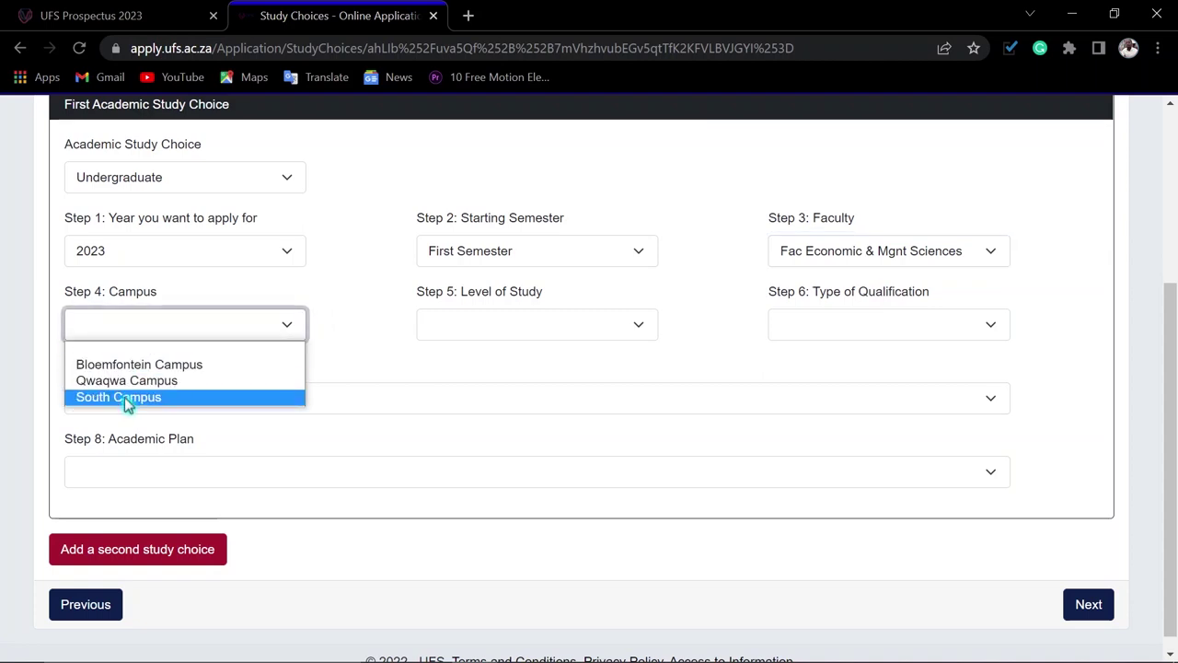
click(138, 366)
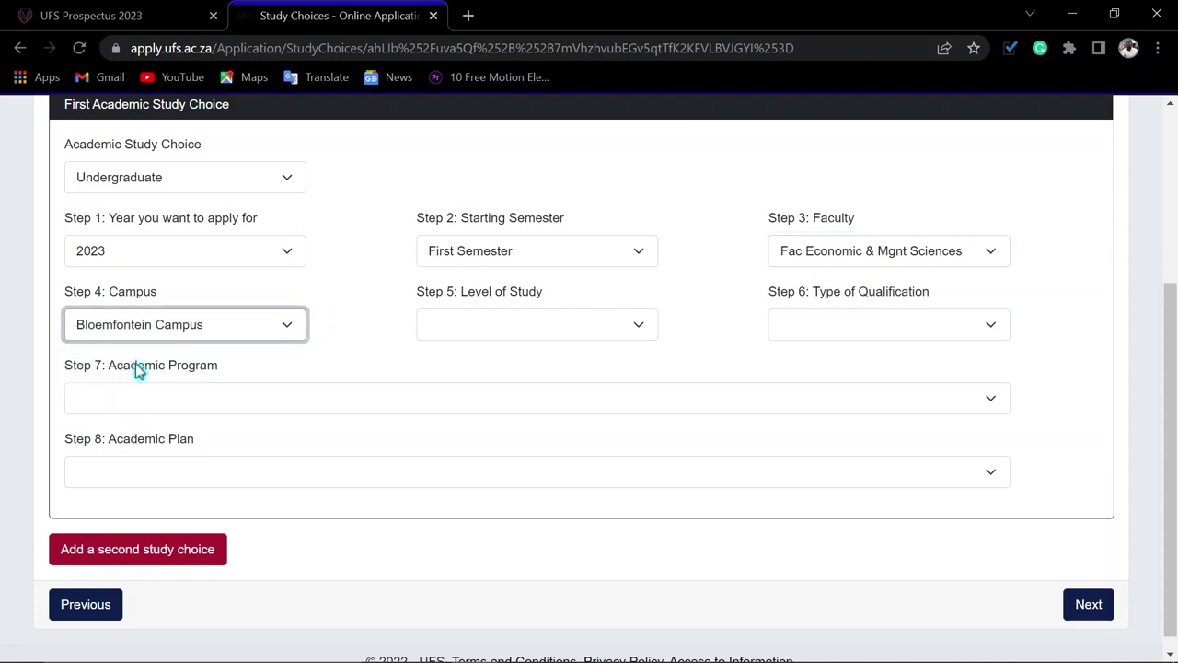
click(471, 327)
click(479, 372)
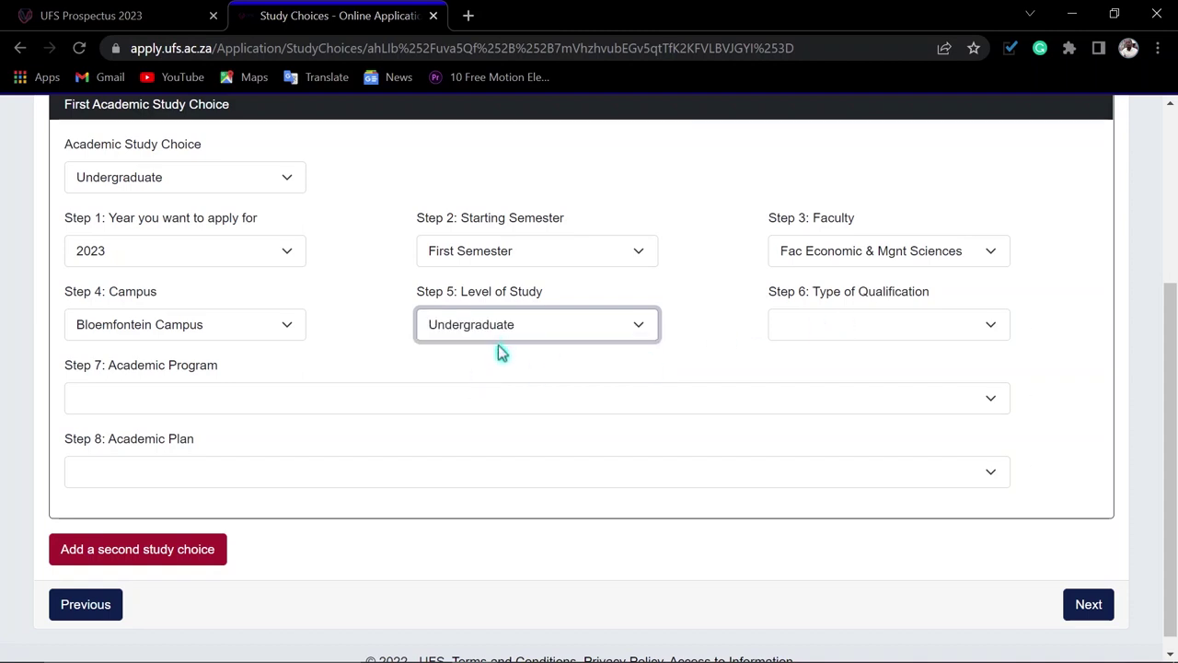
click(879, 329)
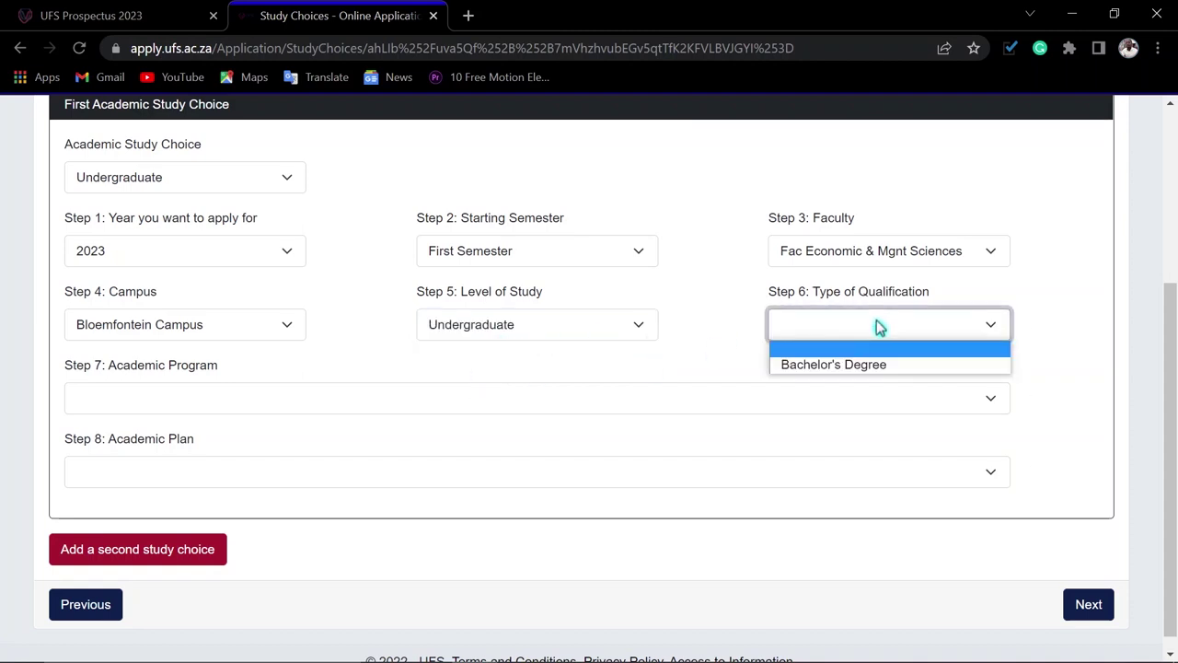
click(841, 366)
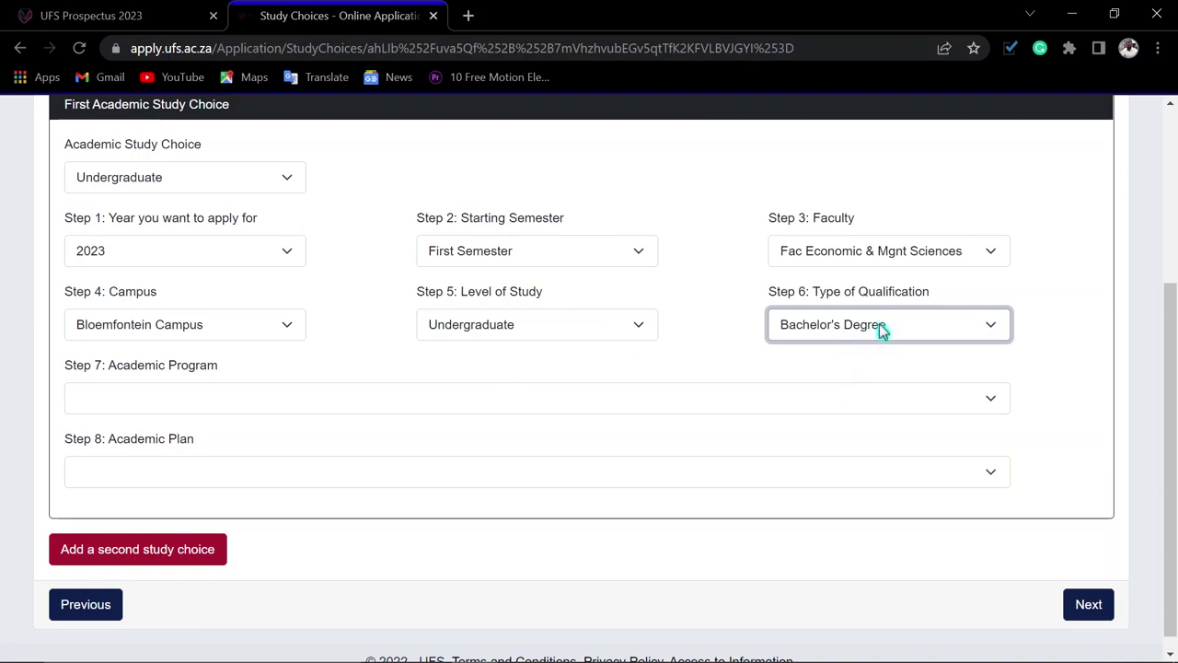
Set both the academic program and the plan to Bachelor of Accounting.
click(289, 403)
key(Down)
key(Down)
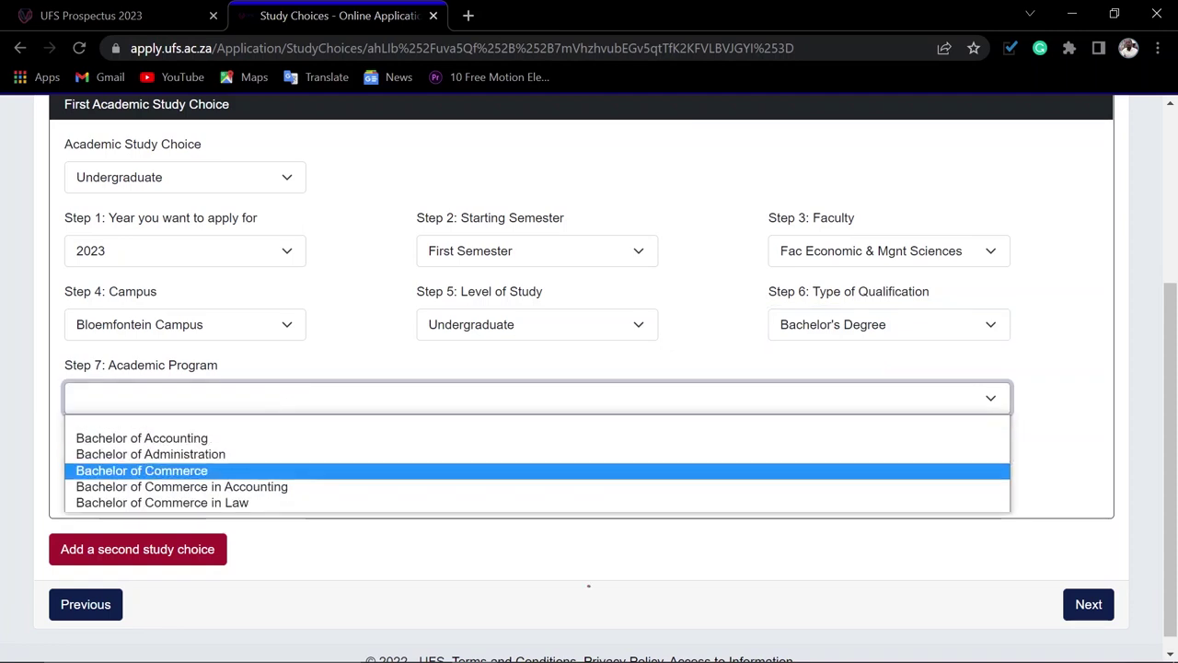
key(Down)
key(Down)
key(Down)
key(Up)
key(Up)
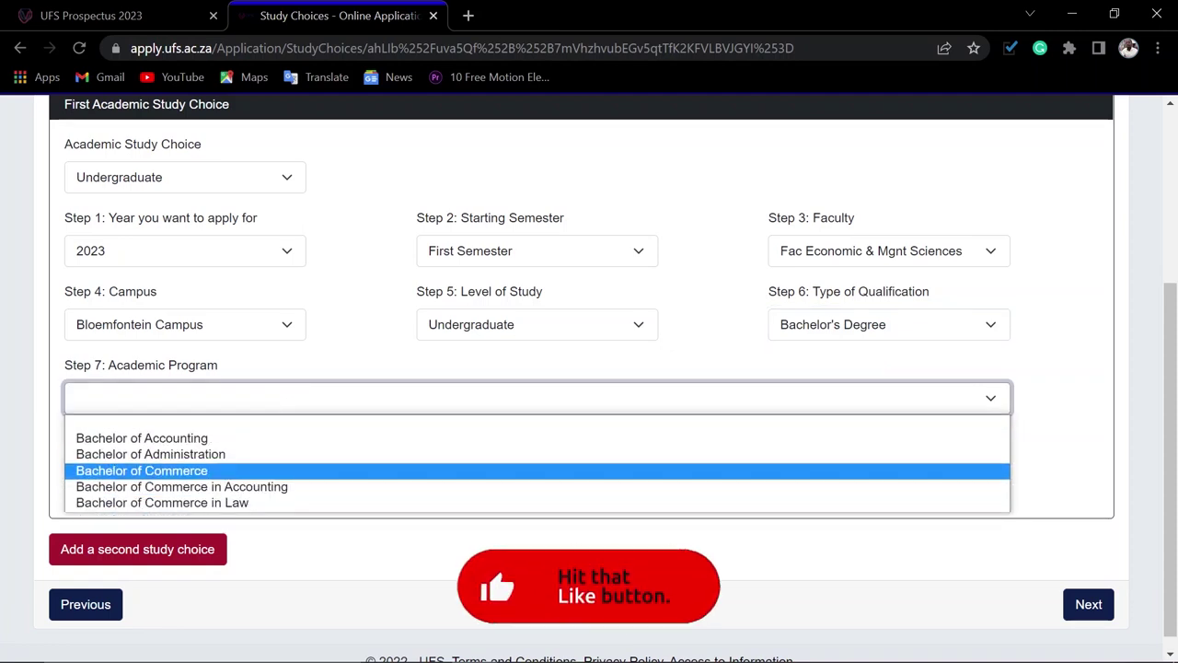
click(271, 438)
scroll(276, 470, down, 1)
click(203, 469)
click(210, 498)
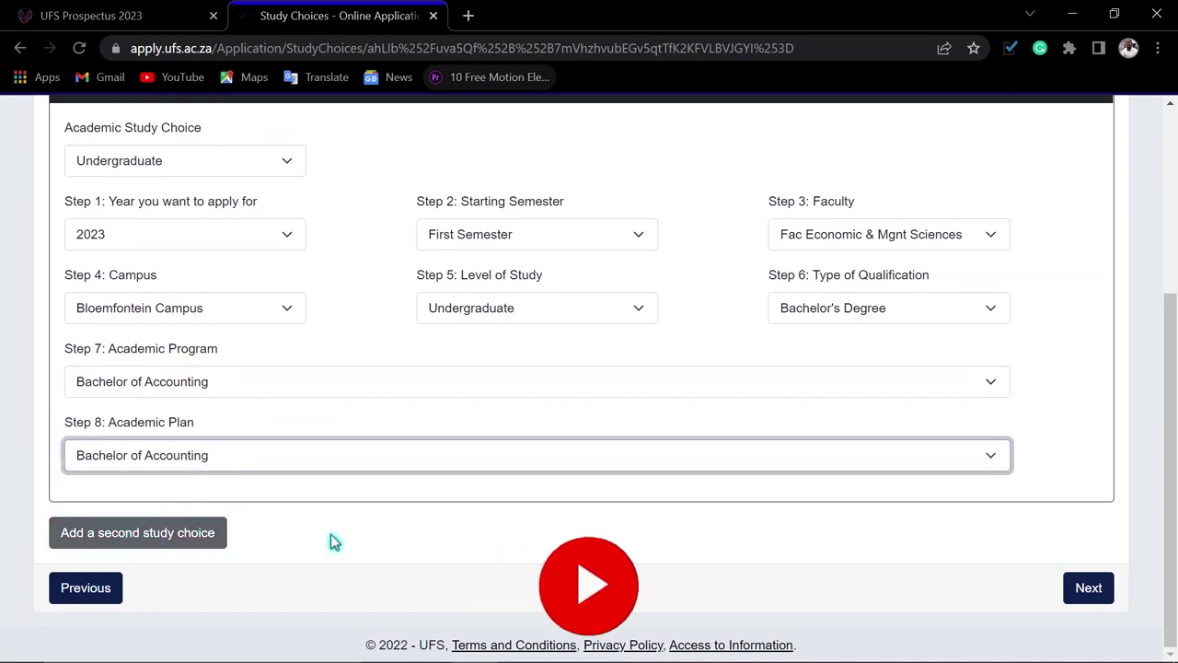
click(112, 532)
Set the second study choice to Undergraduate, year 2023, starting First Semester.
scroll(242, 434, down, 2)
click(242, 437)
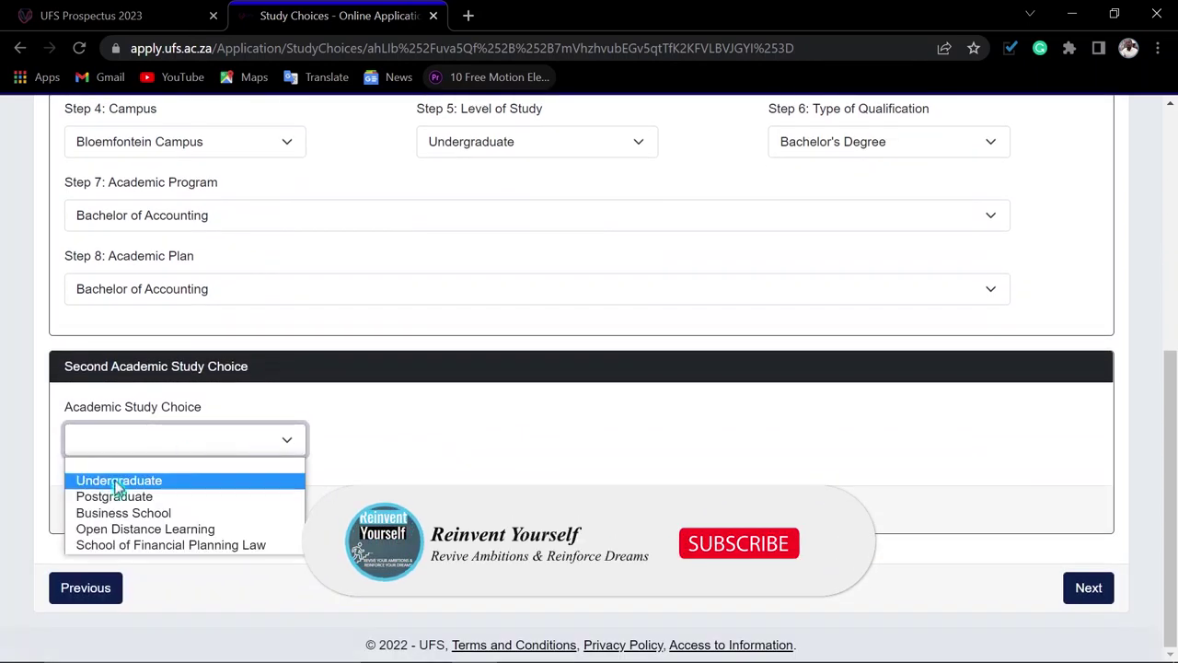
click(119, 480)
scroll(208, 318, down, 3)
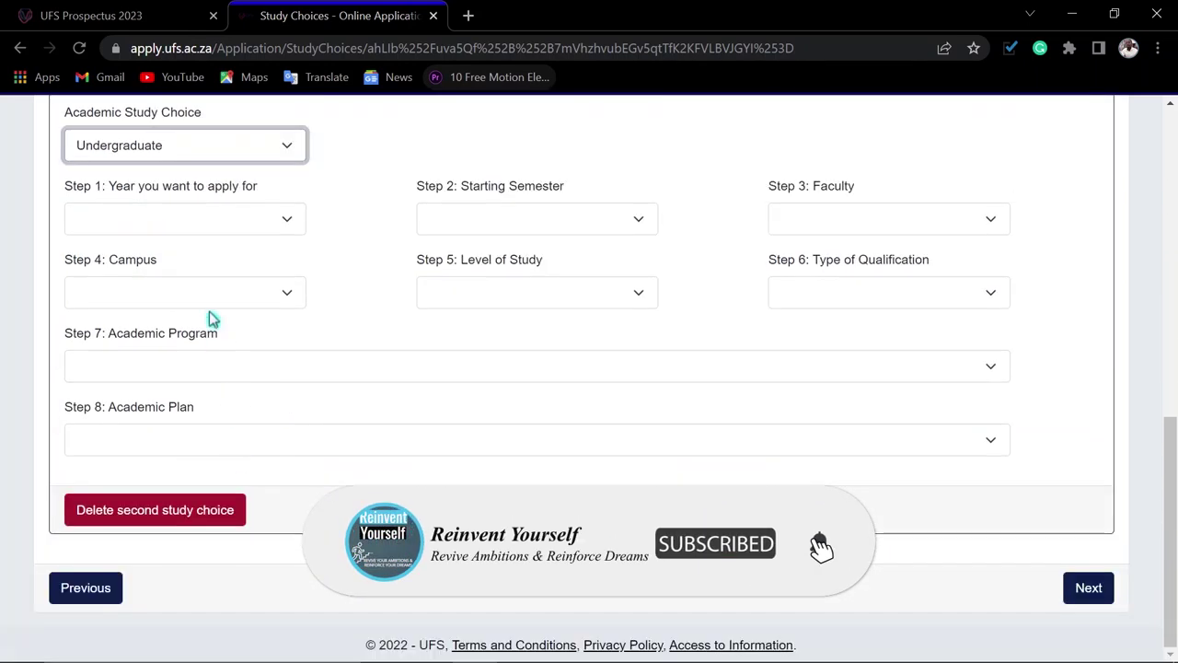
click(220, 214)
click(127, 273)
click(532, 221)
click(484, 265)
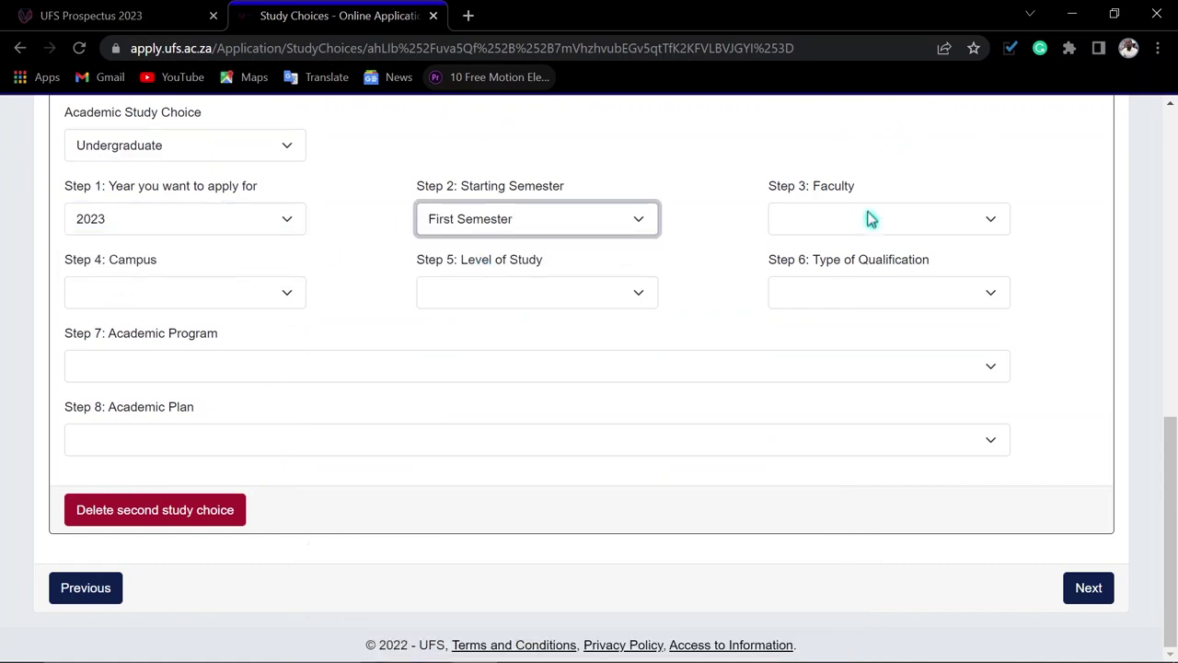
Choose Faculty of Health Sciences, Bloemfontein Campus, Undergraduate level and Bachelor's Degree.
click(870, 214)
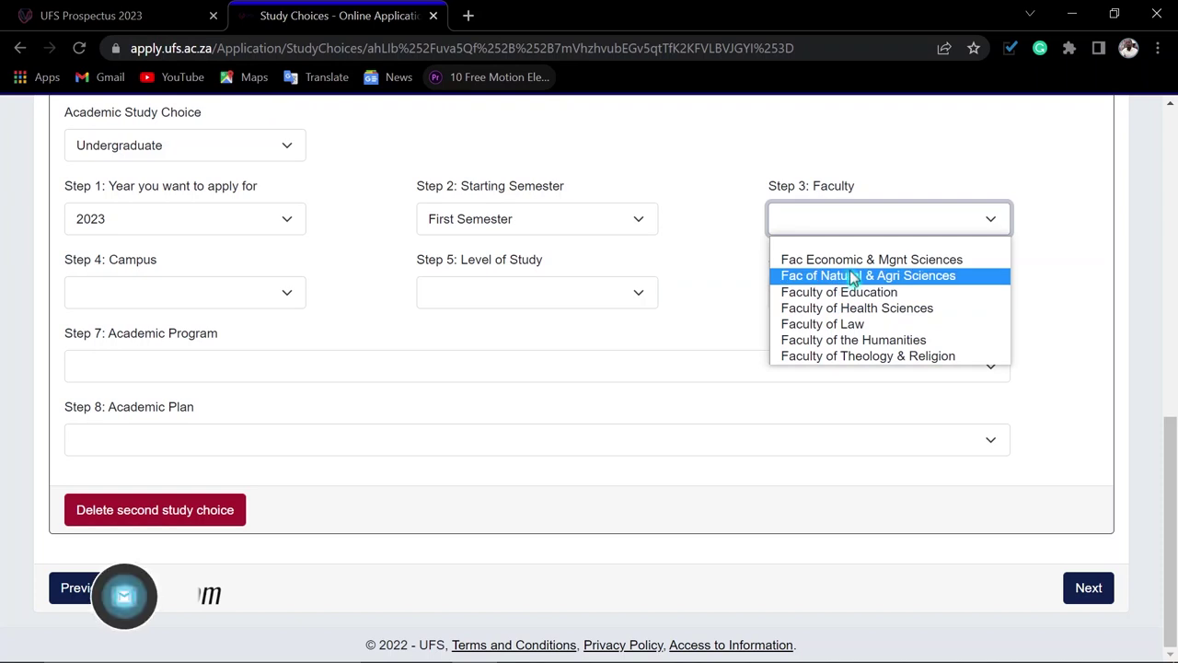
click(864, 310)
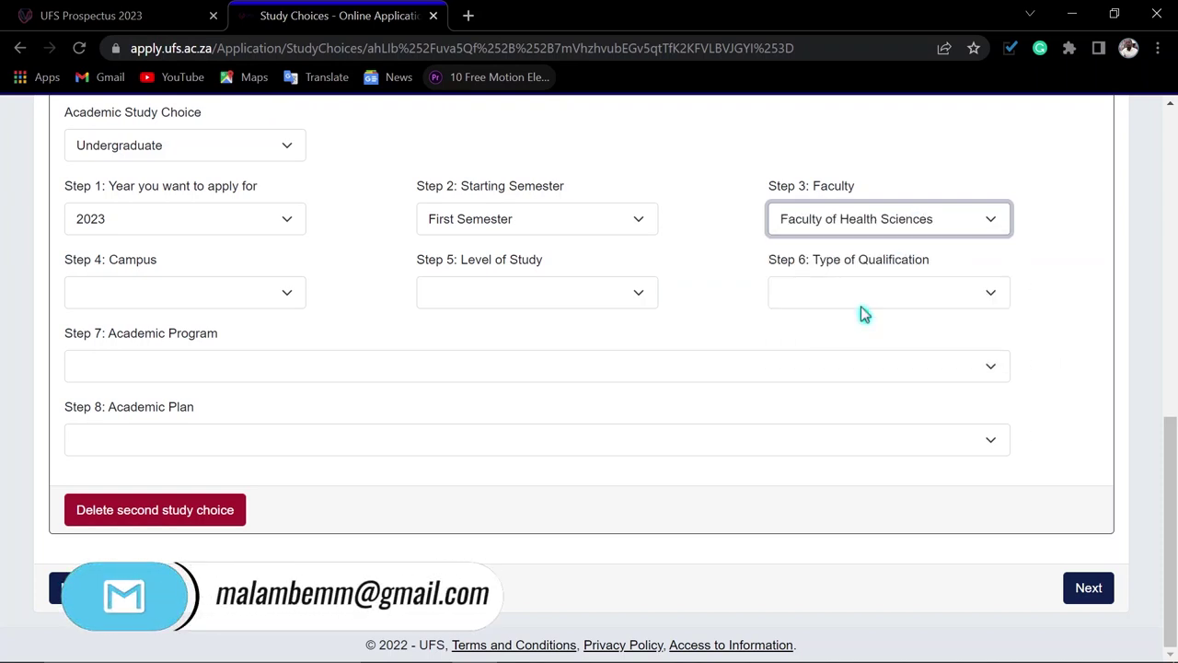
click(177, 297)
click(150, 333)
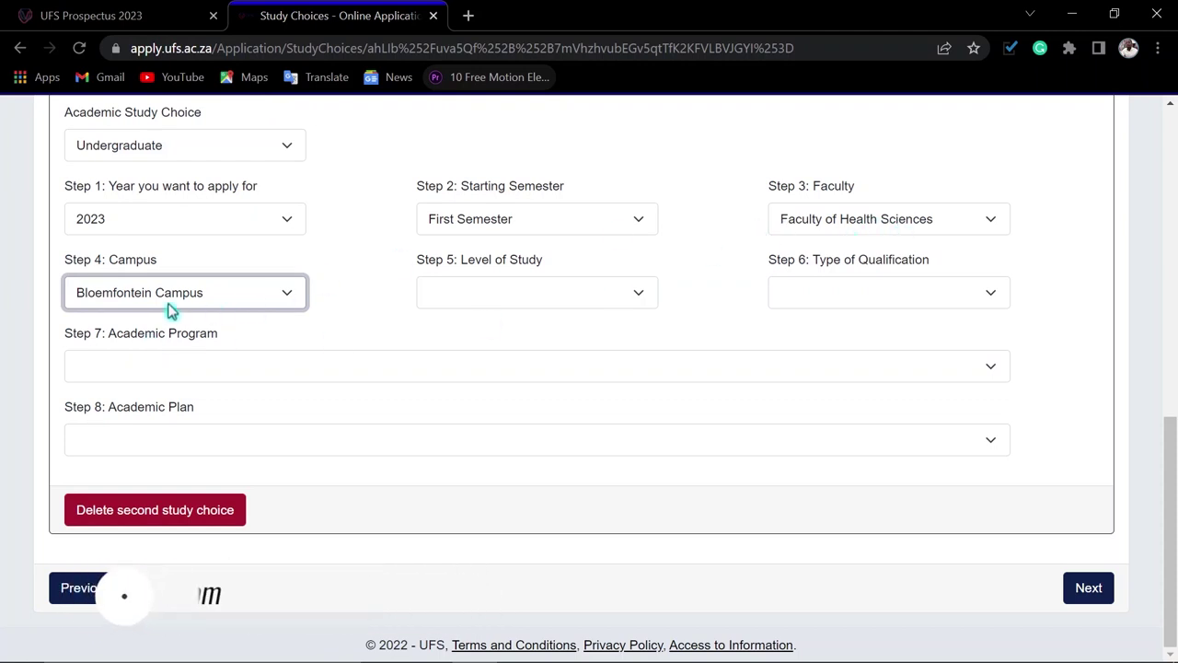
click(588, 300)
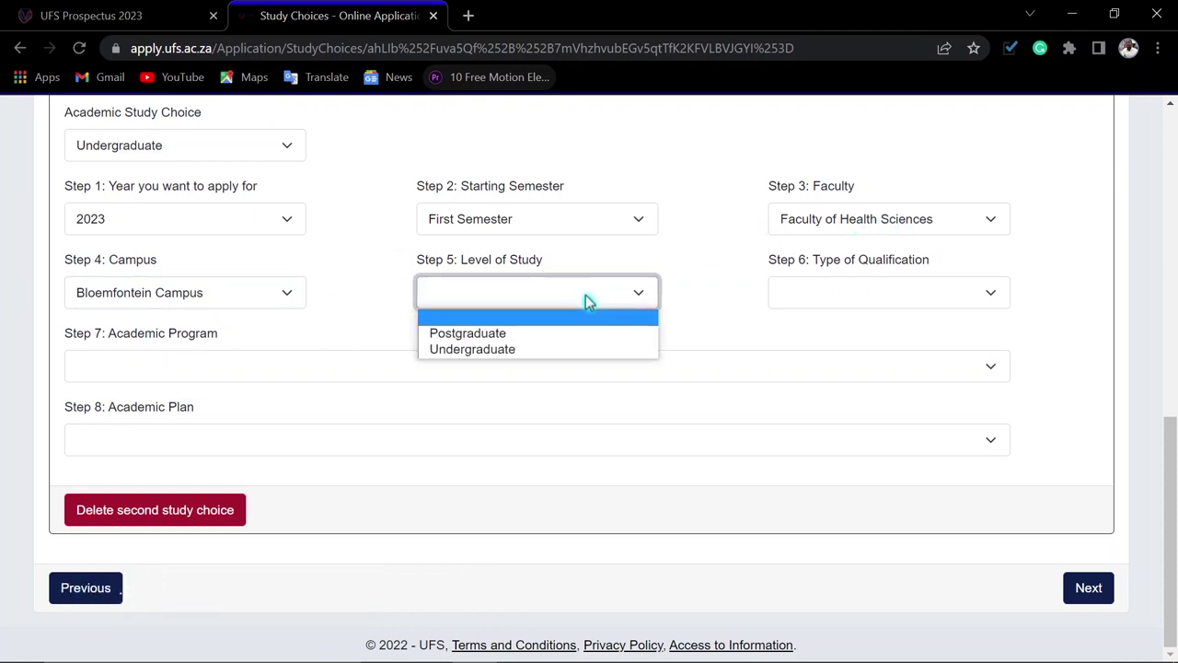
click(480, 350)
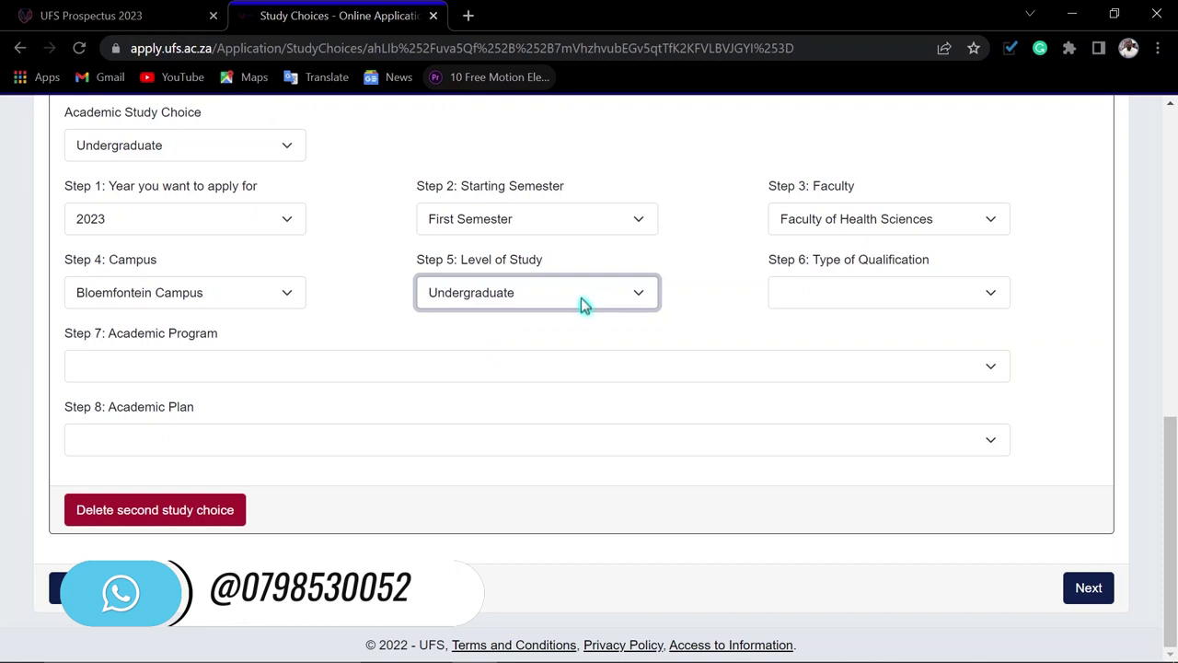
click(904, 294)
click(861, 335)
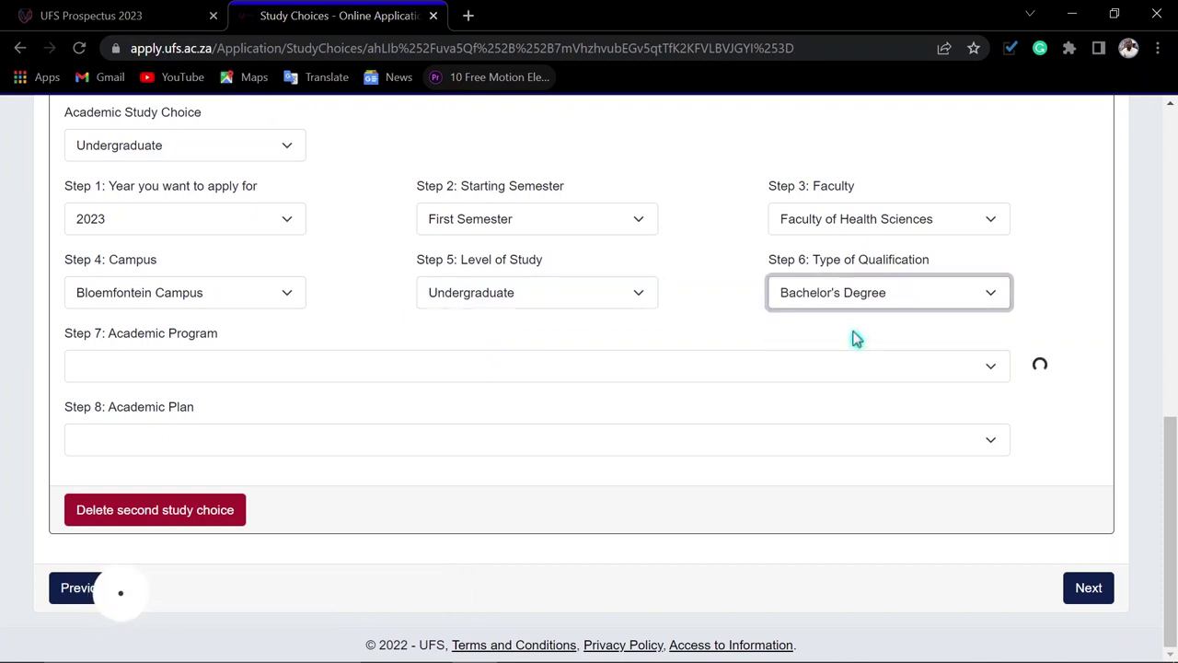
Set both program and plan to Bachelor of Medicine and Bachelor of Surgery.
click(198, 364)
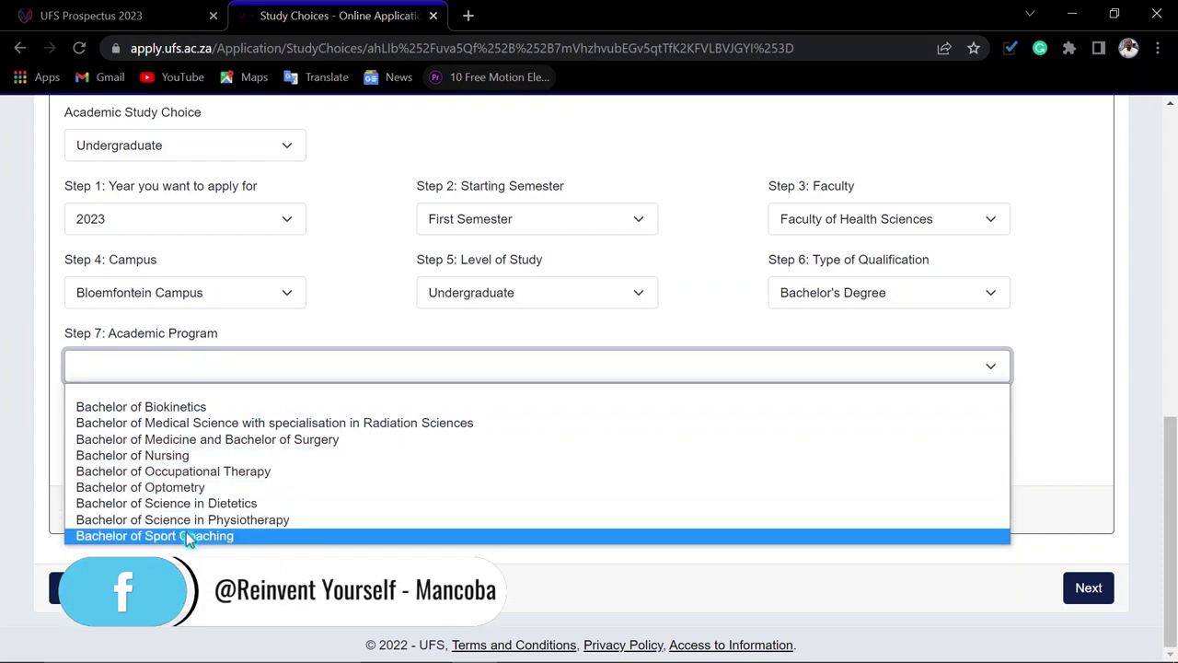
click(195, 441)
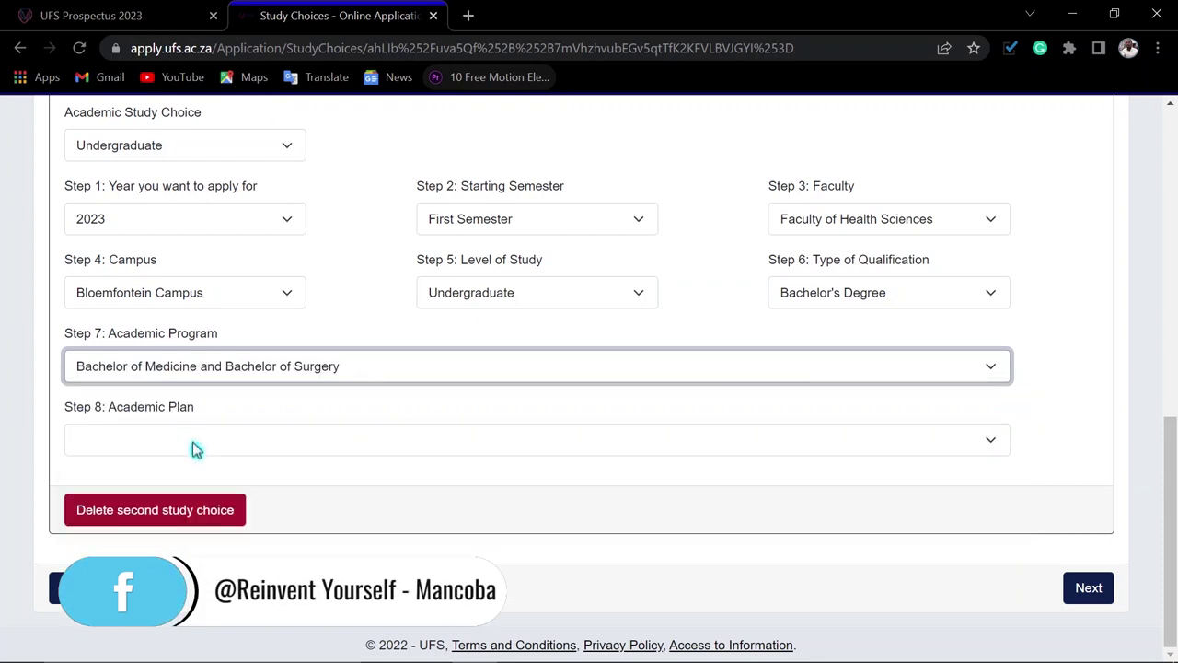
click(197, 447)
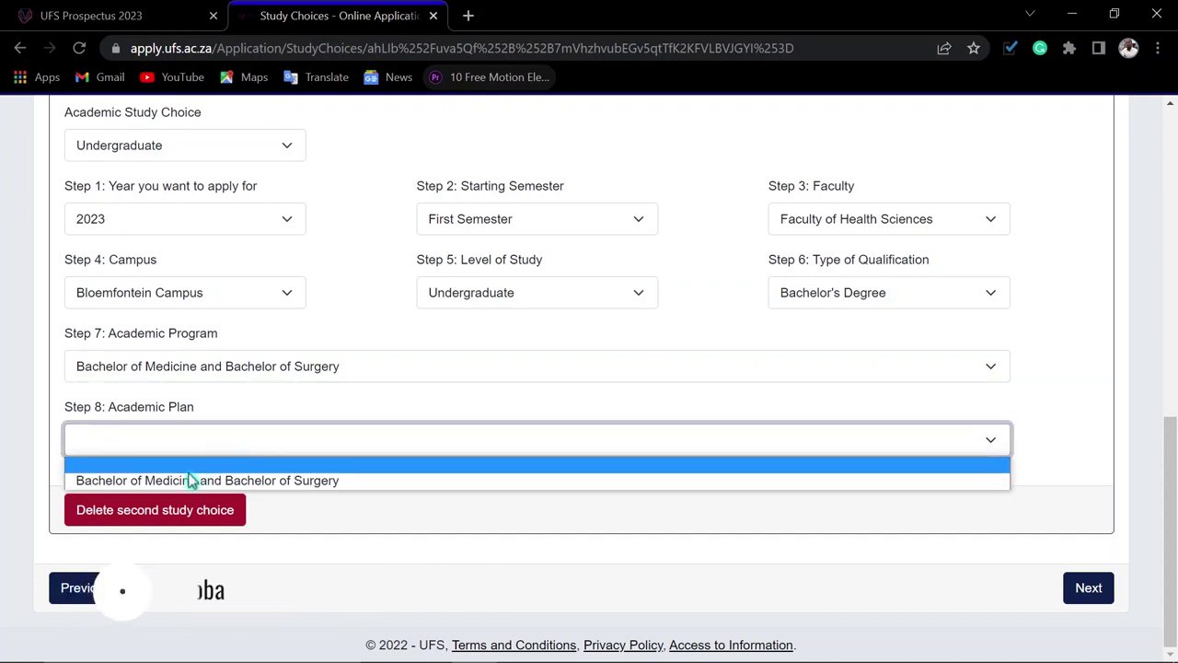
click(185, 482)
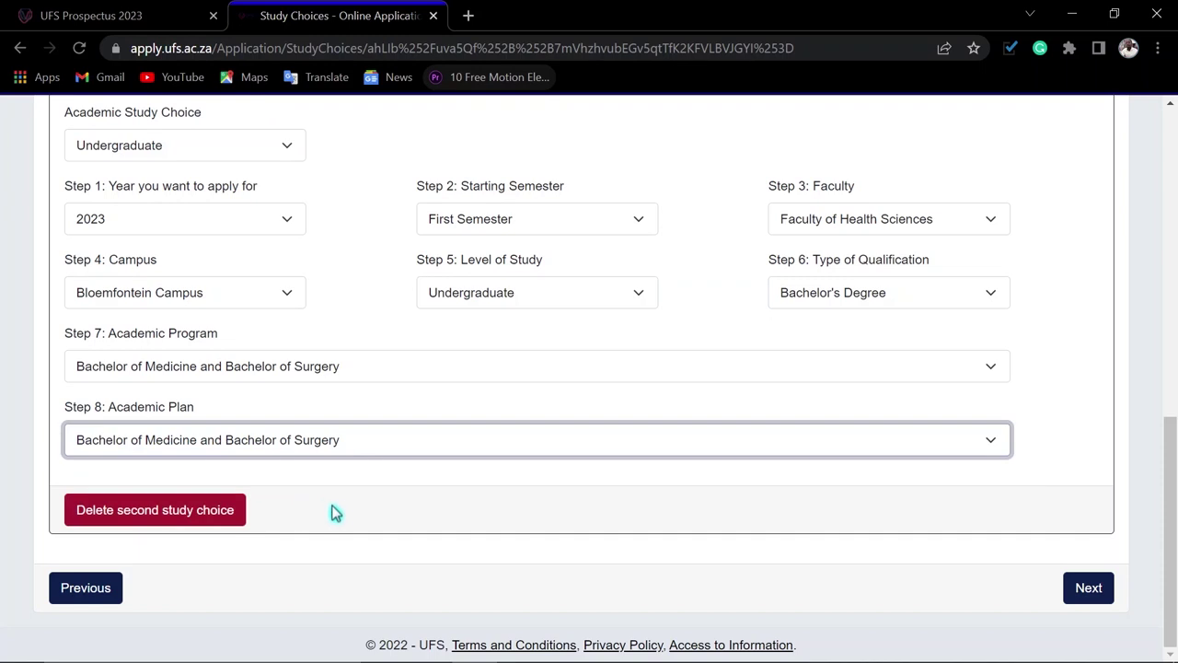
Save the study choices and answer Yes to needing financial aid.
click(1088, 586)
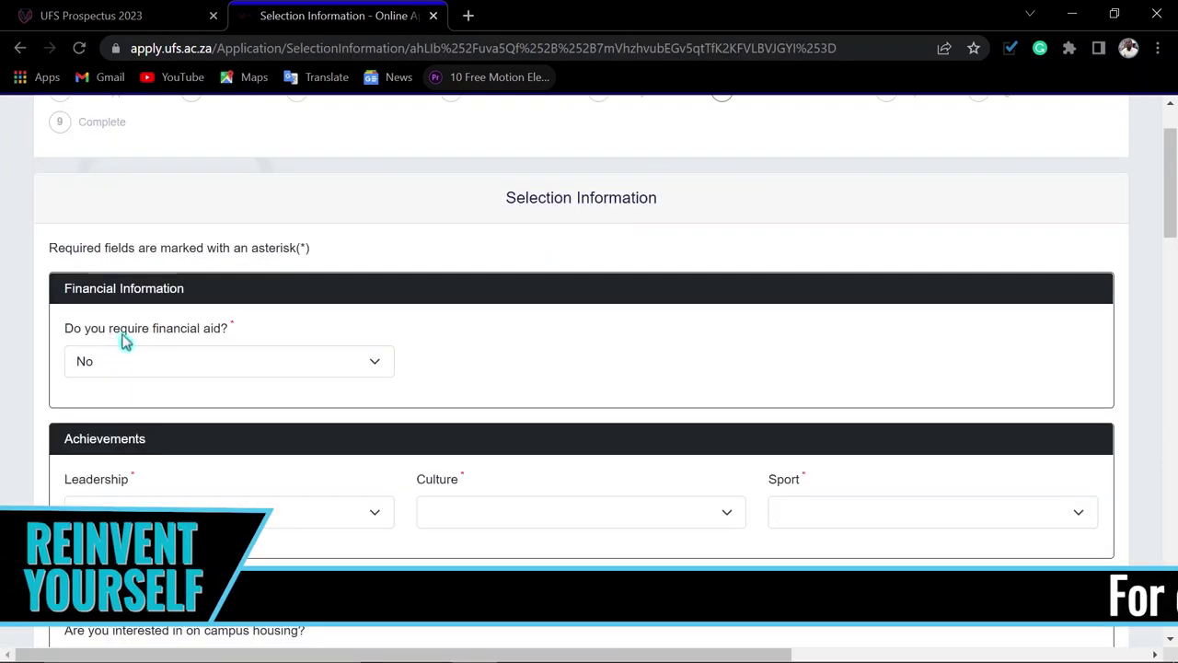
click(225, 361)
click(87, 417)
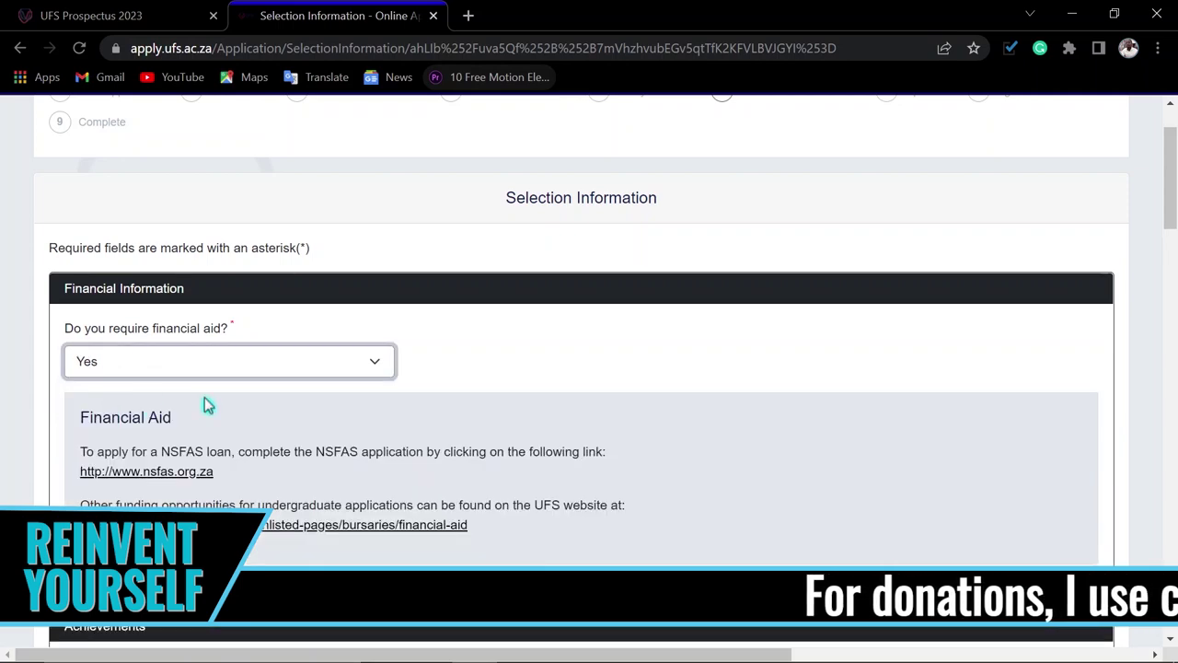
scroll(497, 359, down, 3)
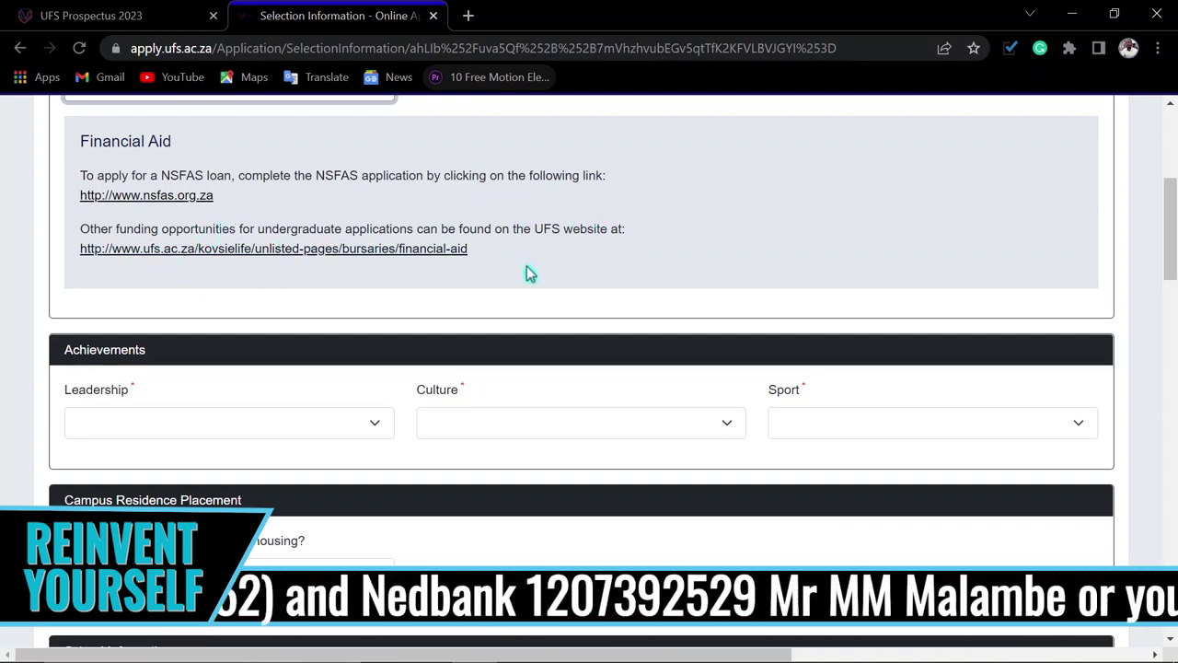
Set the Leadership, Culture and Sport achievements to None.
scroll(528, 270, down, 1)
scroll(529, 272, down, 1)
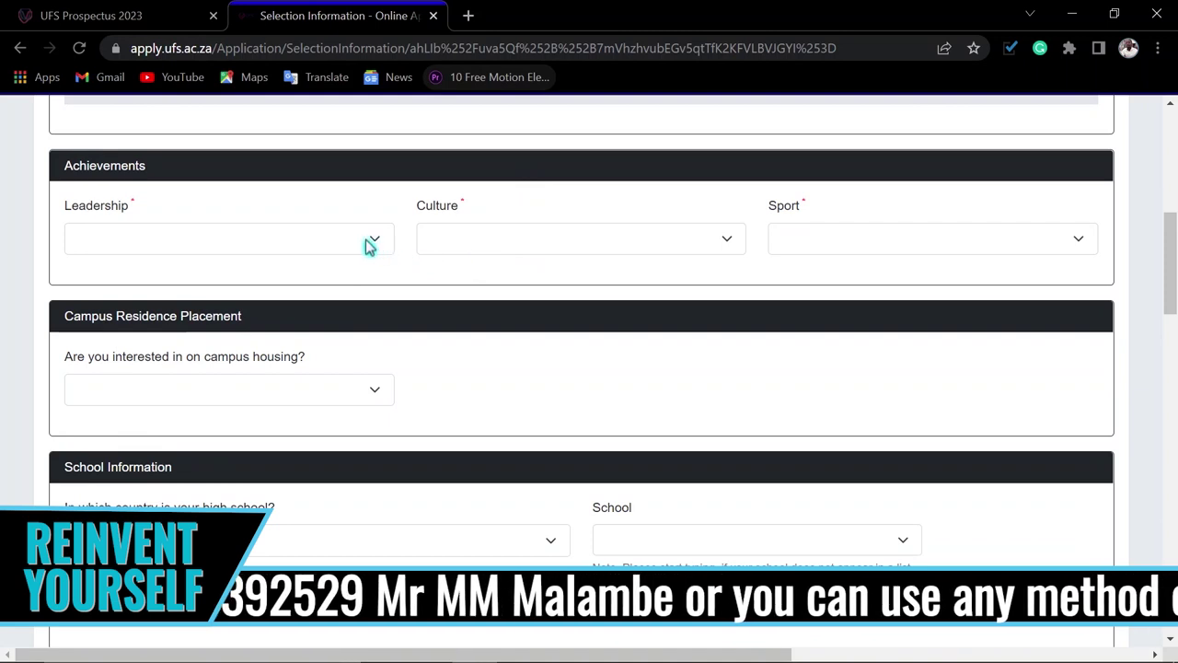
click(273, 246)
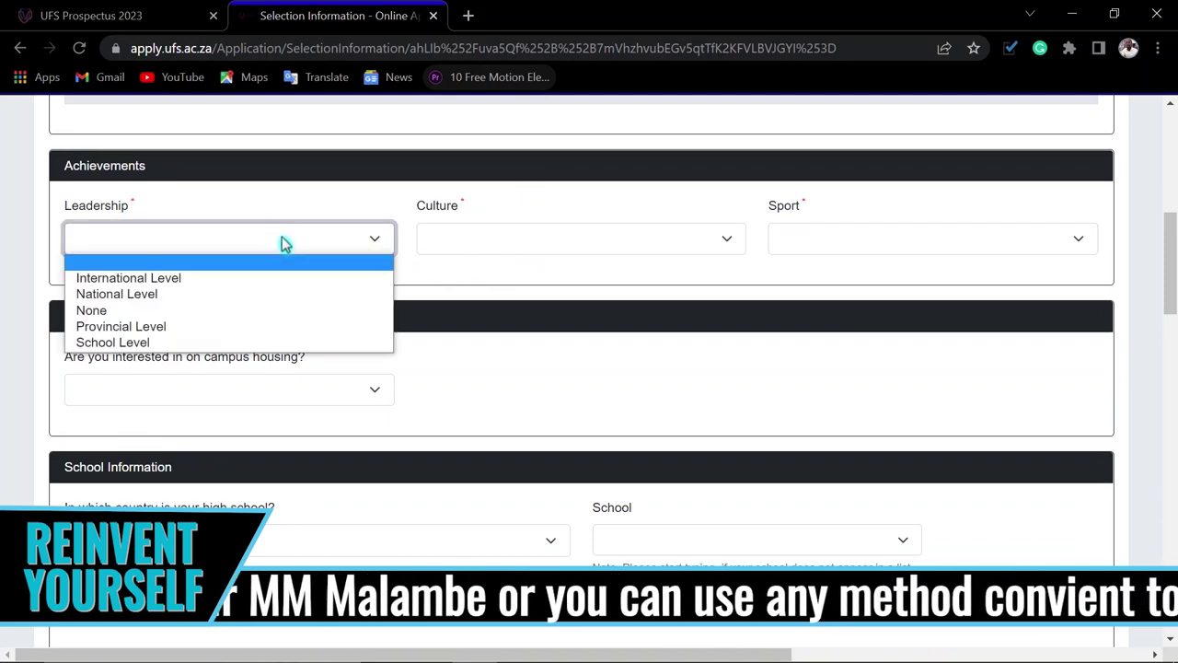
click(99, 307)
click(451, 246)
click(473, 310)
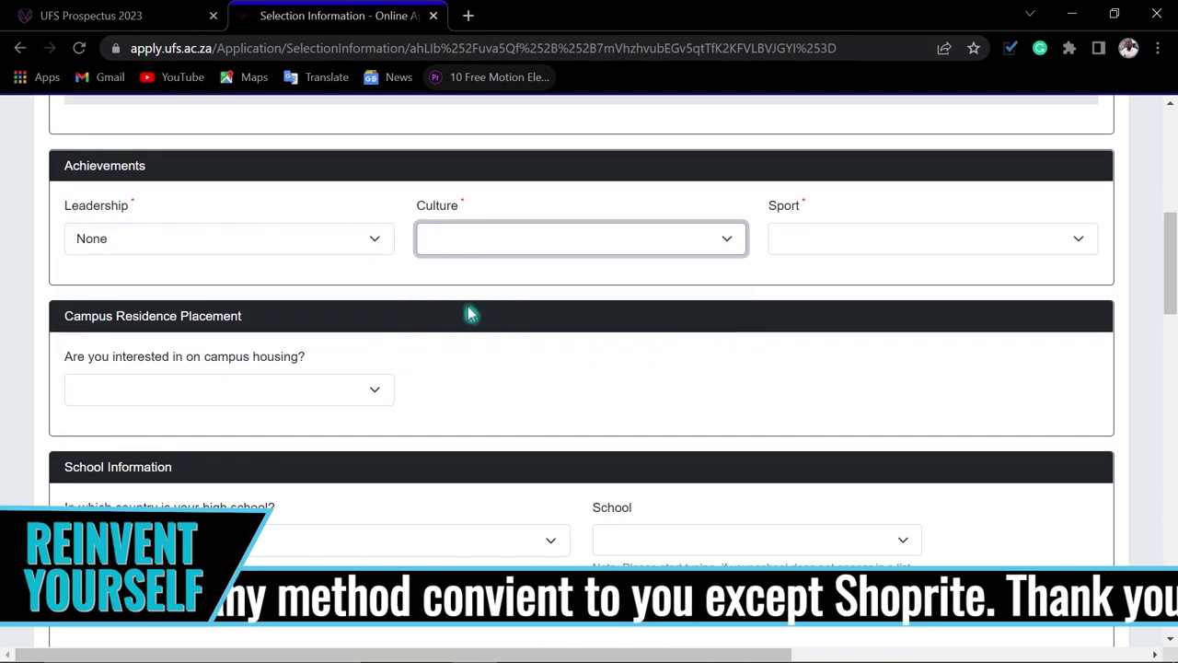
click(860, 249)
click(797, 310)
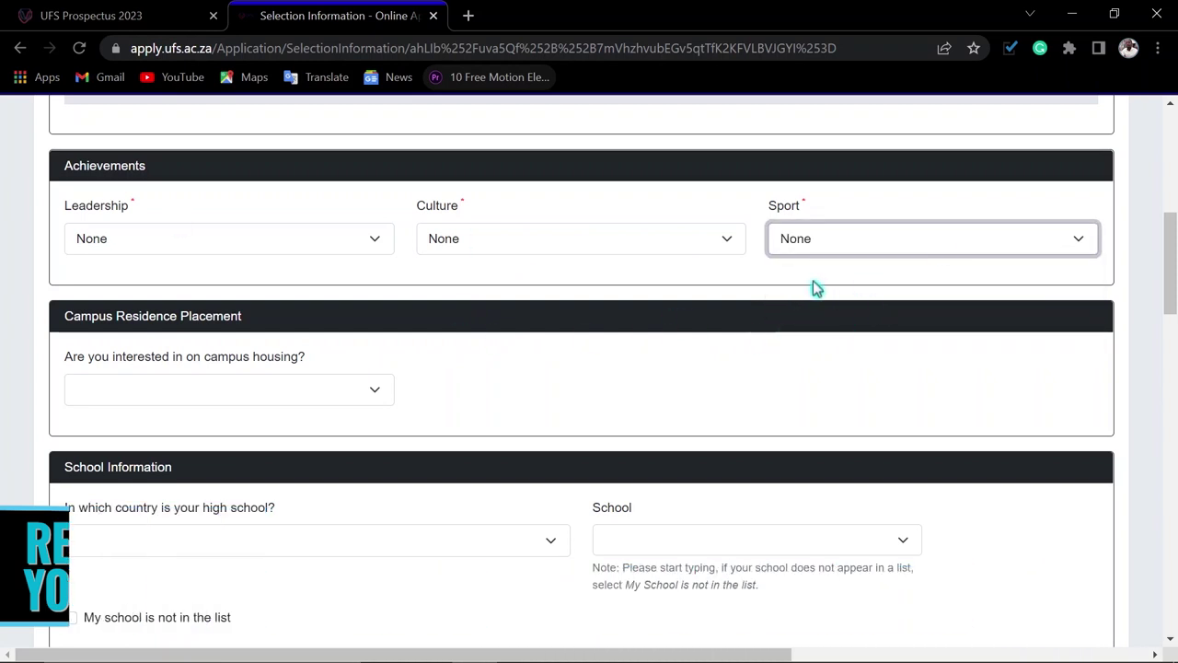
Answer Yes to interest in on-campus housing.
scroll(473, 377, down, 1)
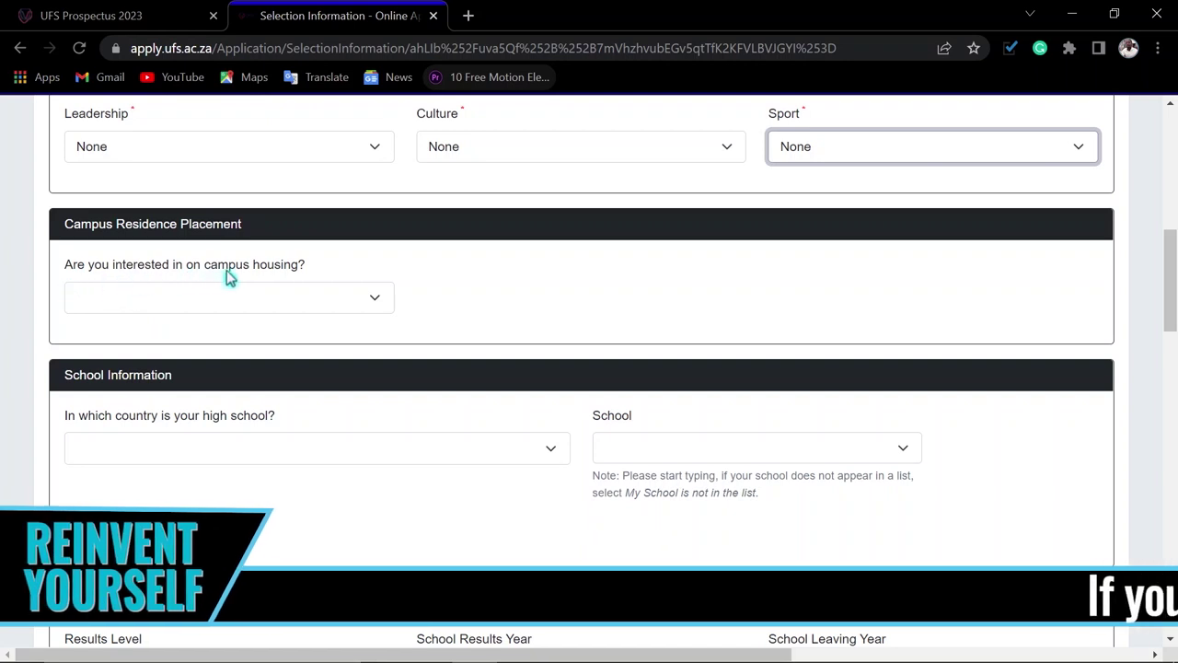
click(311, 300)
click(108, 350)
scroll(530, 283, down, 2)
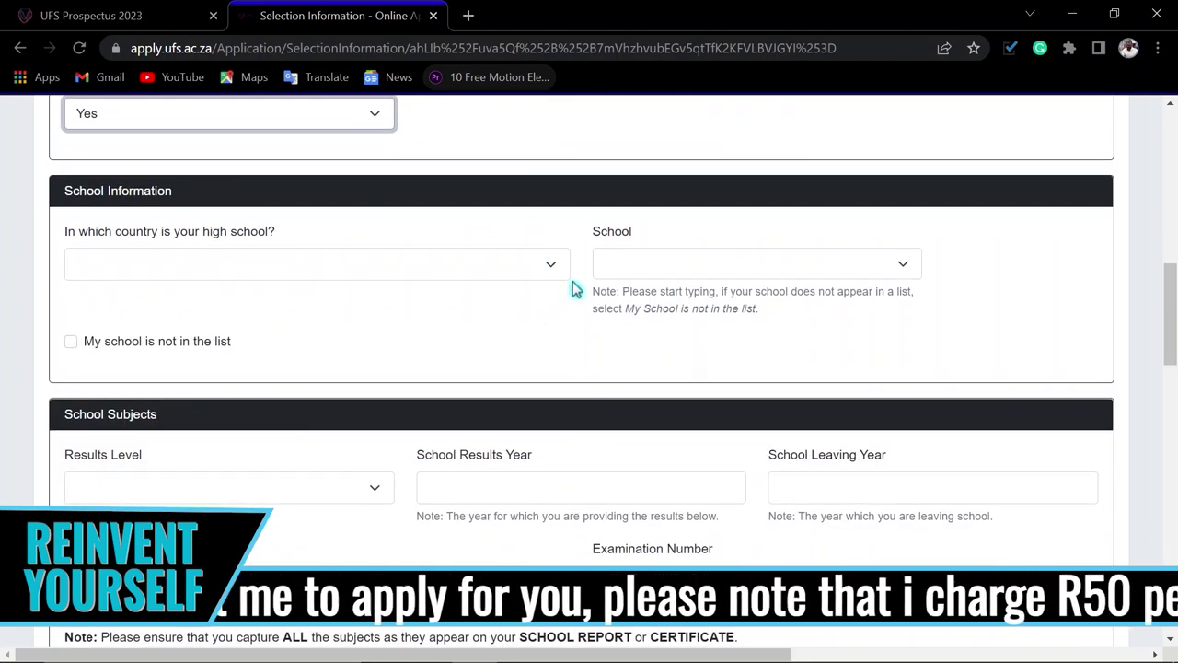
Set the high school country to South Africa.
click(442, 266)
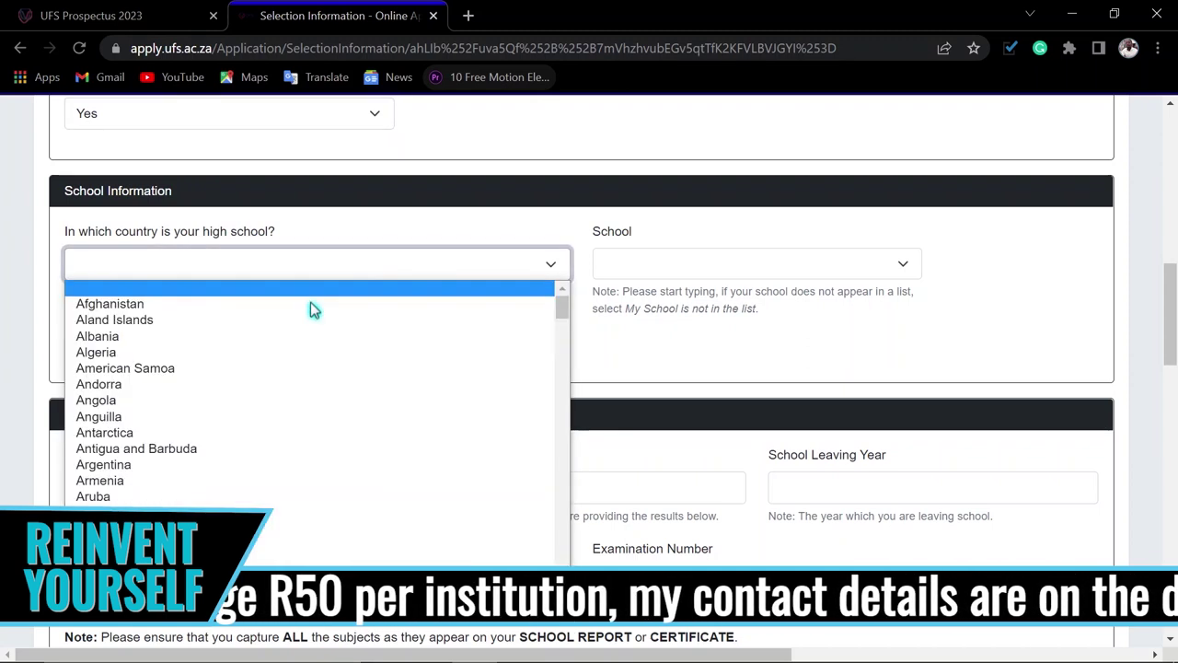
text(South Africa)
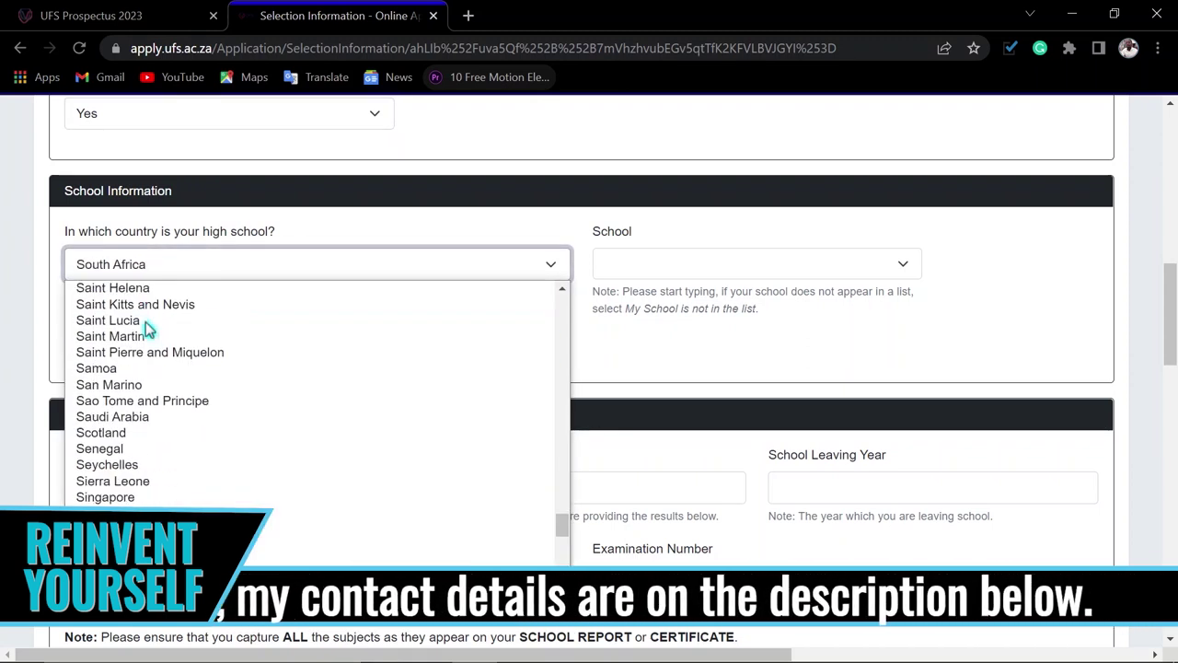
key(Return)
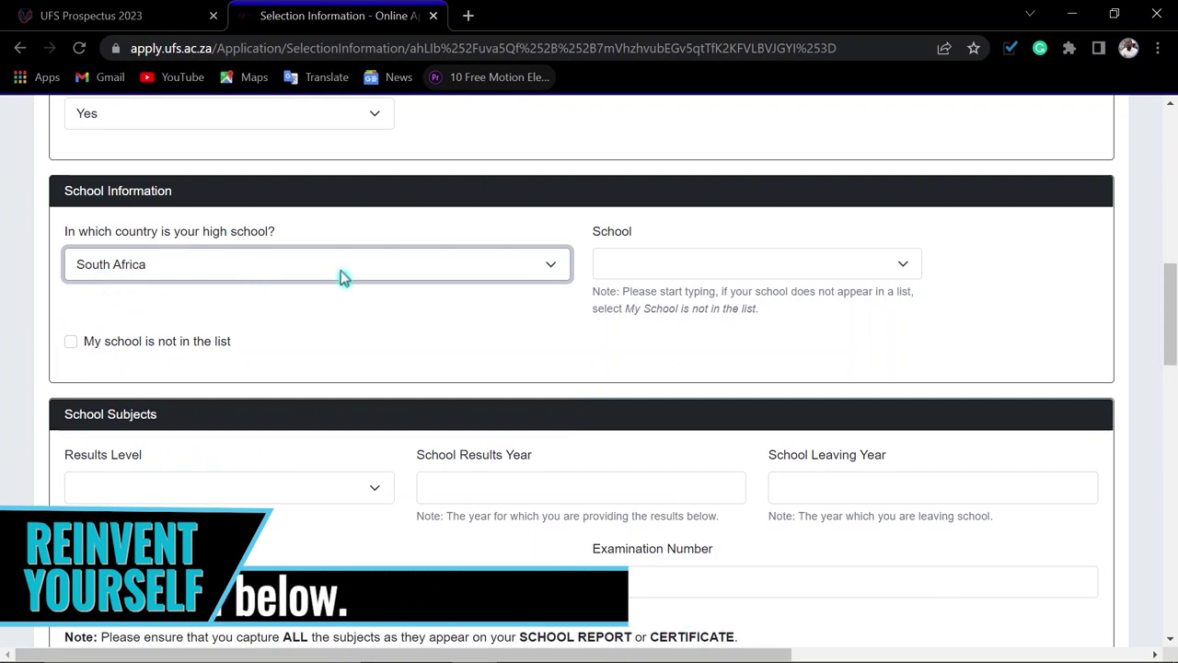
Search 'loui' and select LOUIEVILLE COMBINED SCHOOL (MP), leaving the not-listed box unticked.
click(661, 272)
click(637, 293)
text(lou)
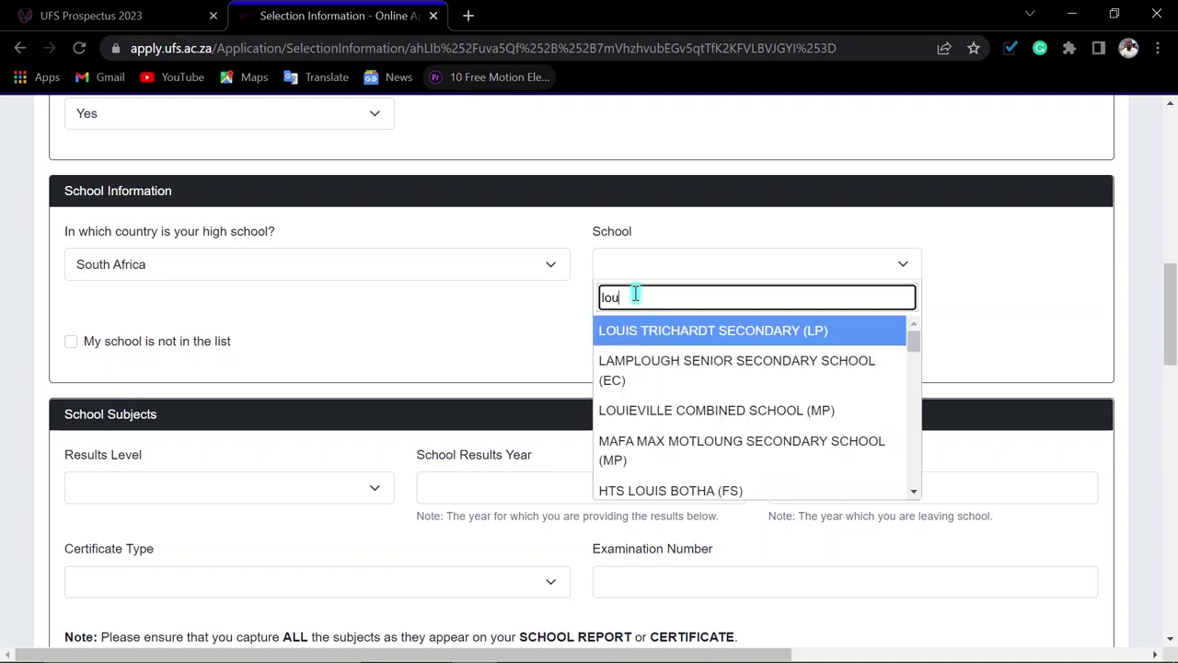
text(i)
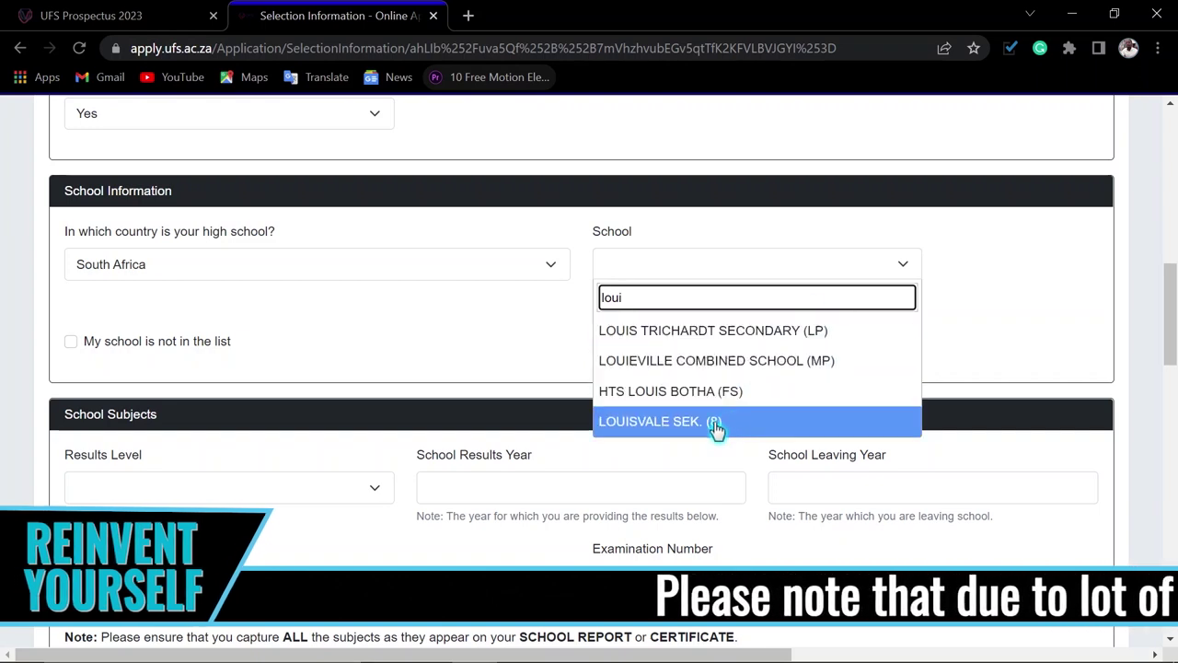
click(822, 368)
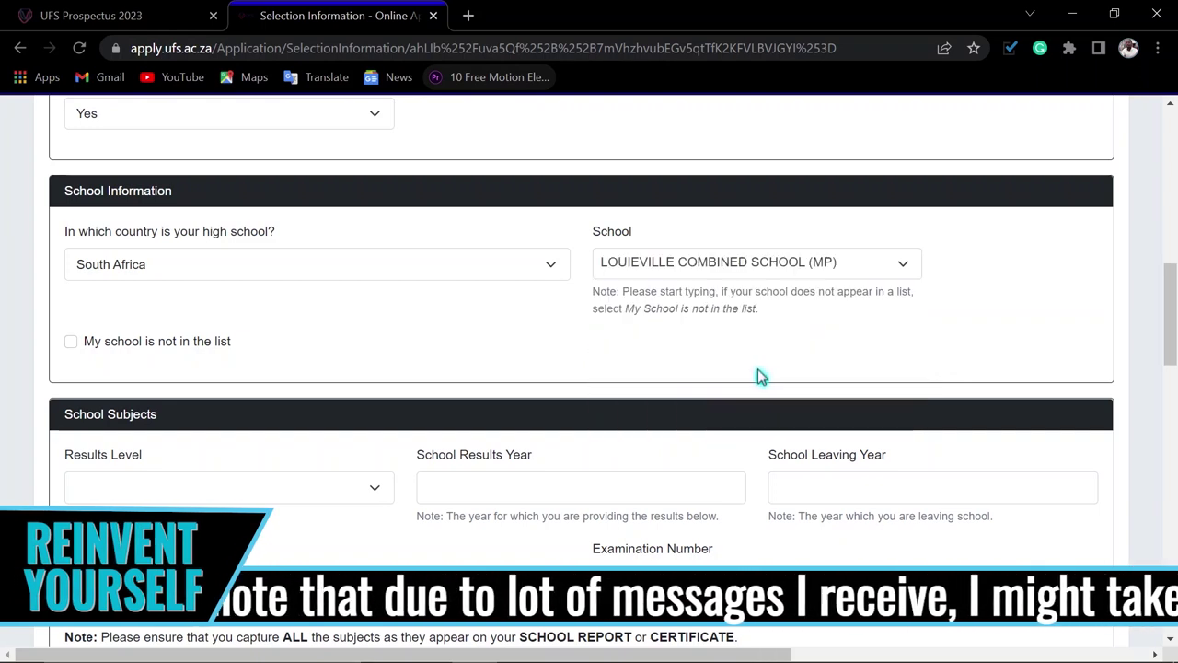
click(71, 342)
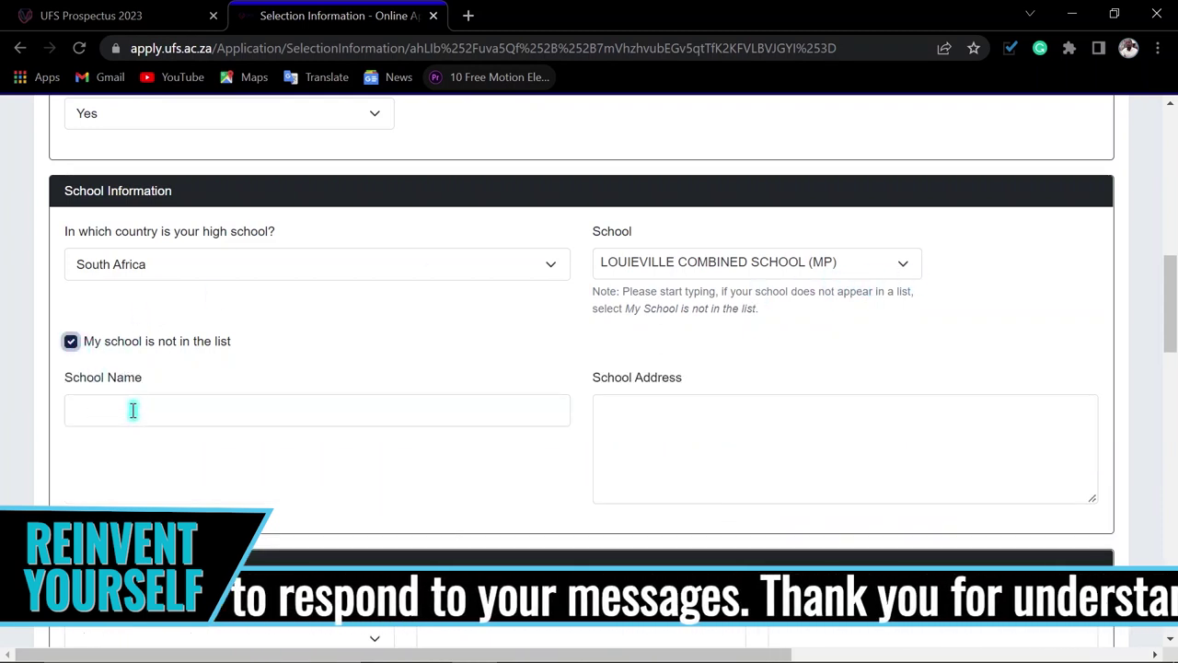
click(72, 342)
scroll(402, 355, down, 3)
Set Results Level to Grade 12 Final with 2016 as results and leaving year.
scroll(402, 356, up, 2)
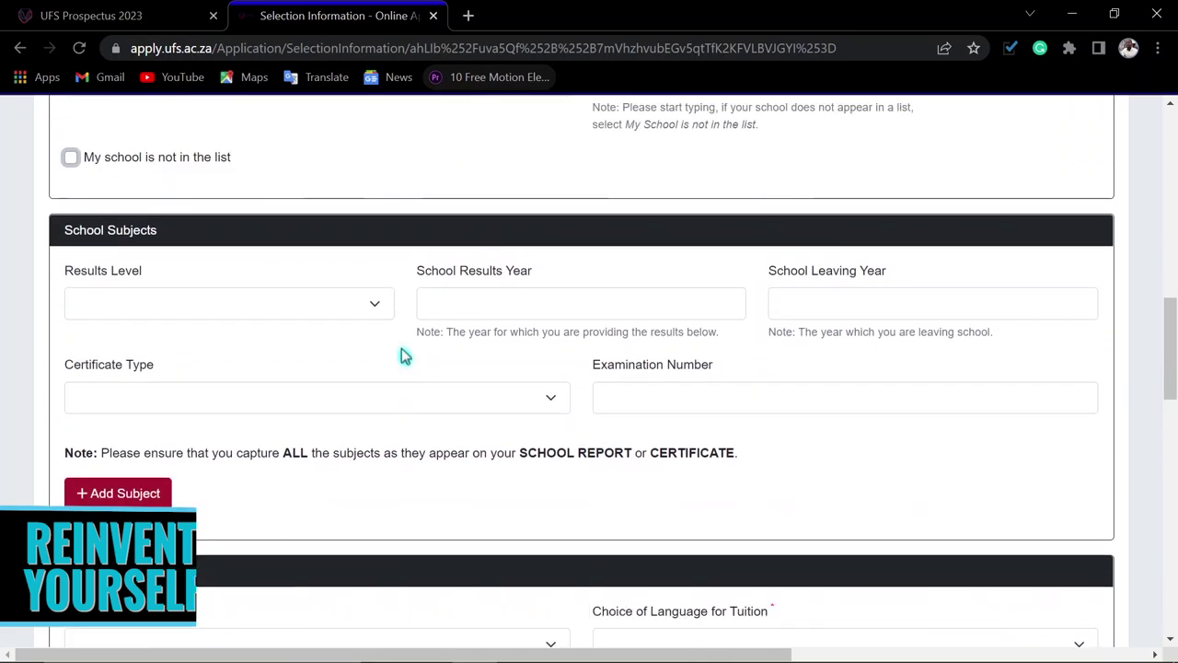
scroll(415, 308, up, 2)
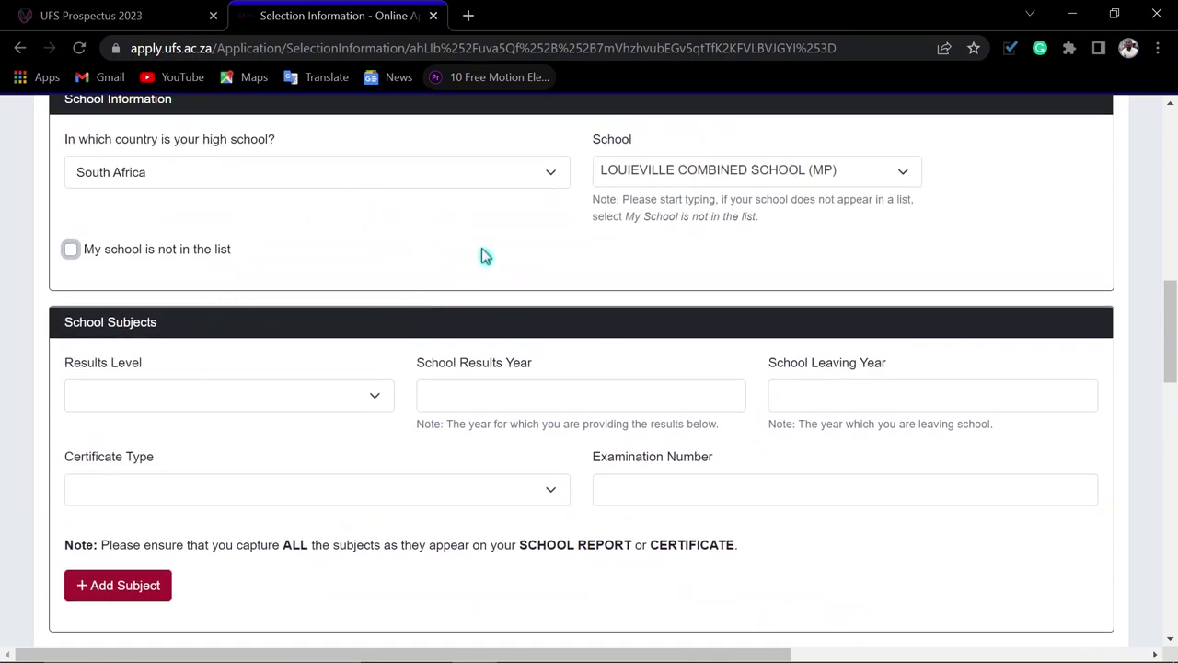
scroll(483, 256, up, 1)
scroll(358, 348, down, 3)
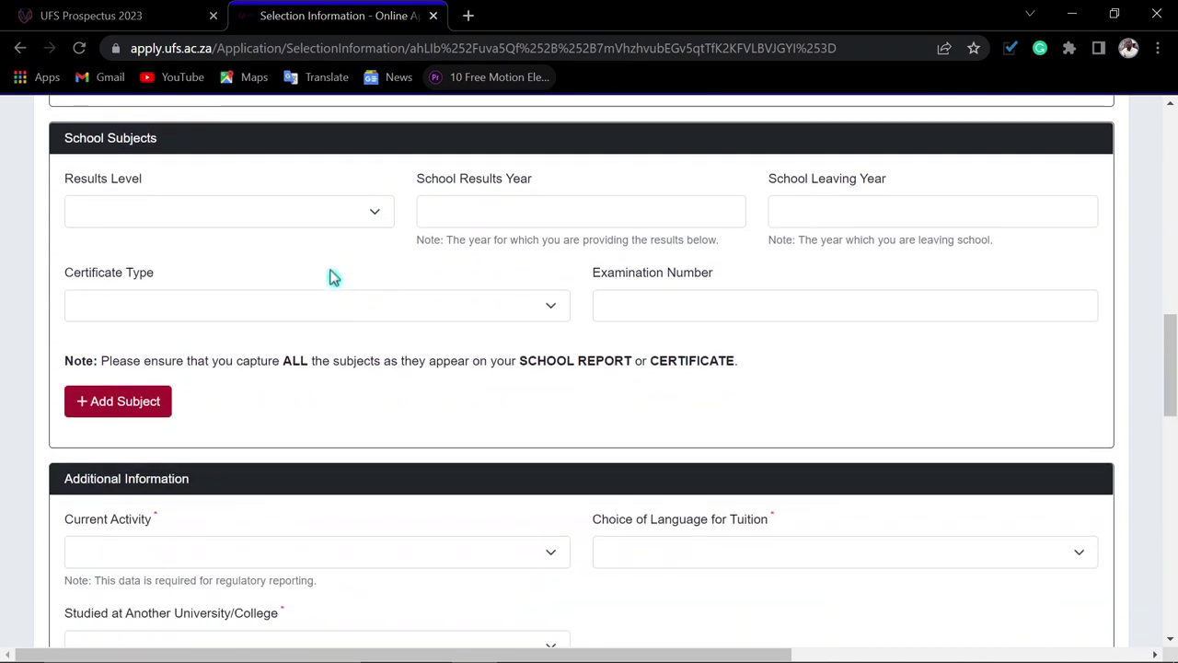
click(262, 216)
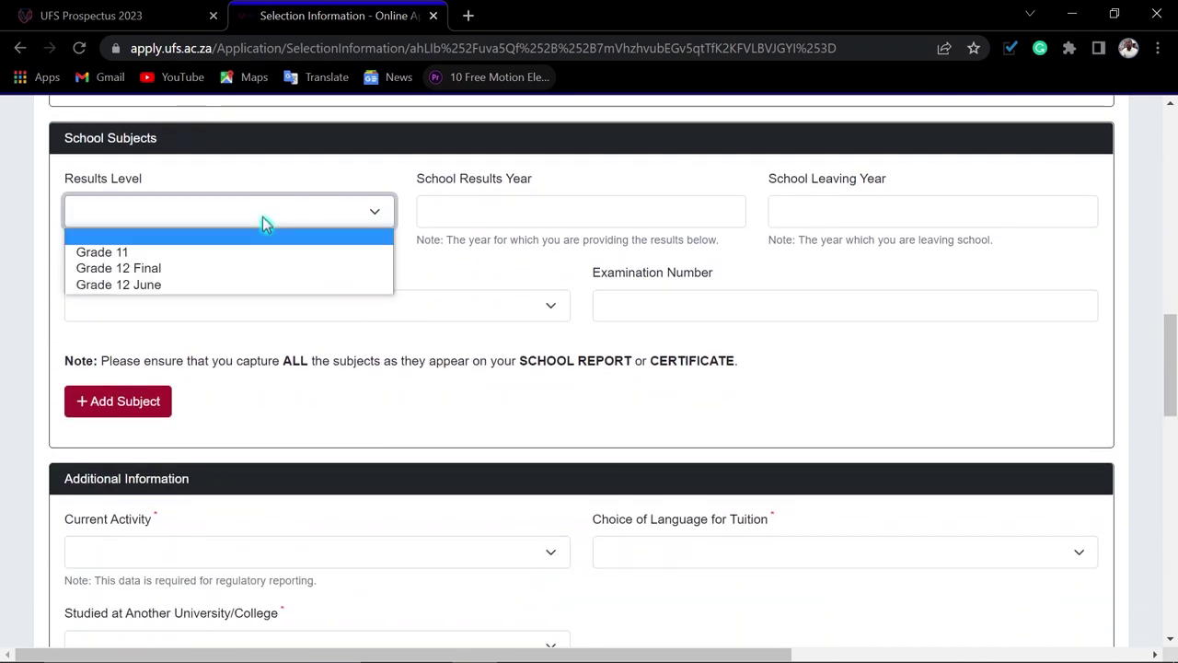
click(157, 269)
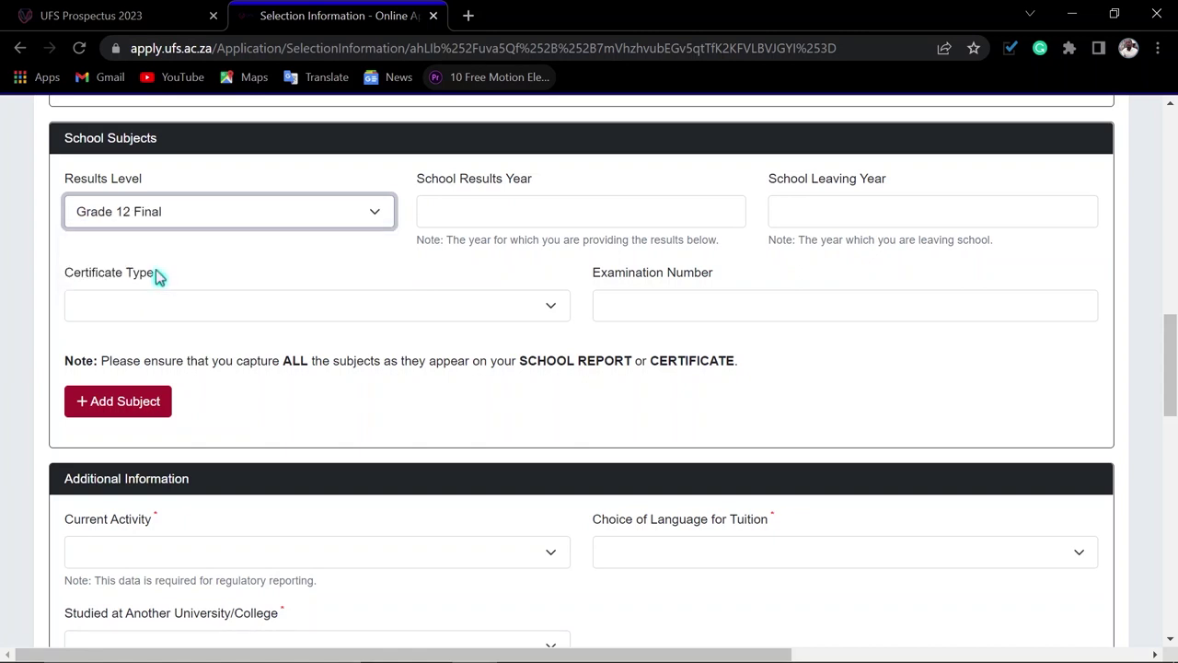
click(479, 211)
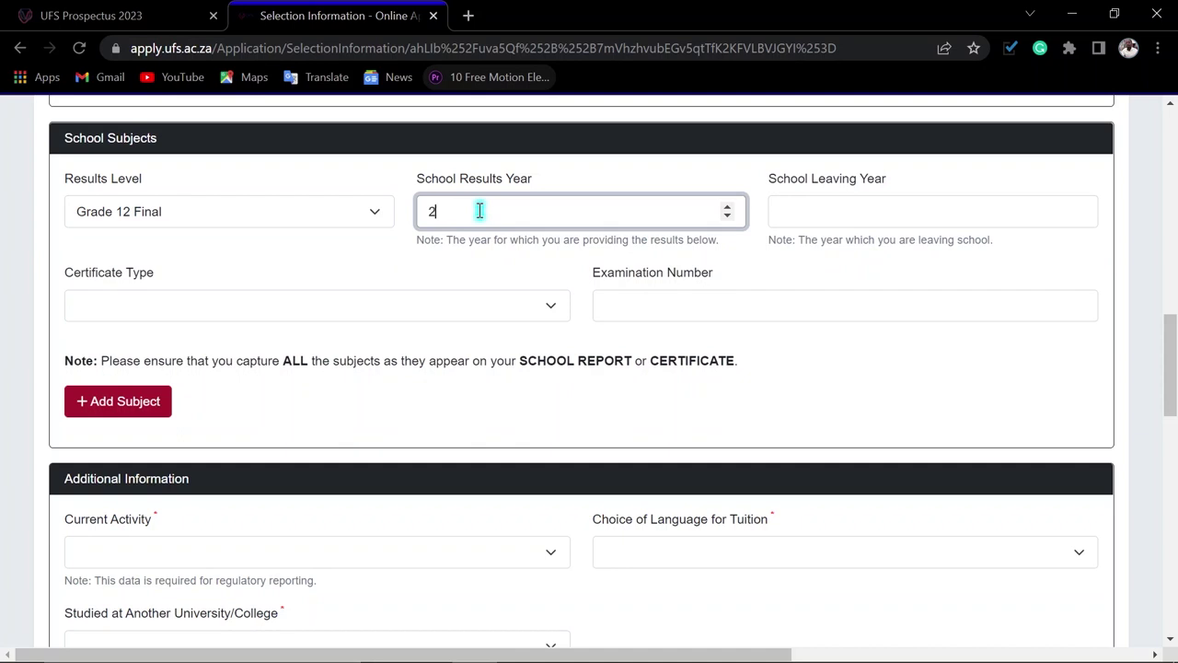
key(Tab)
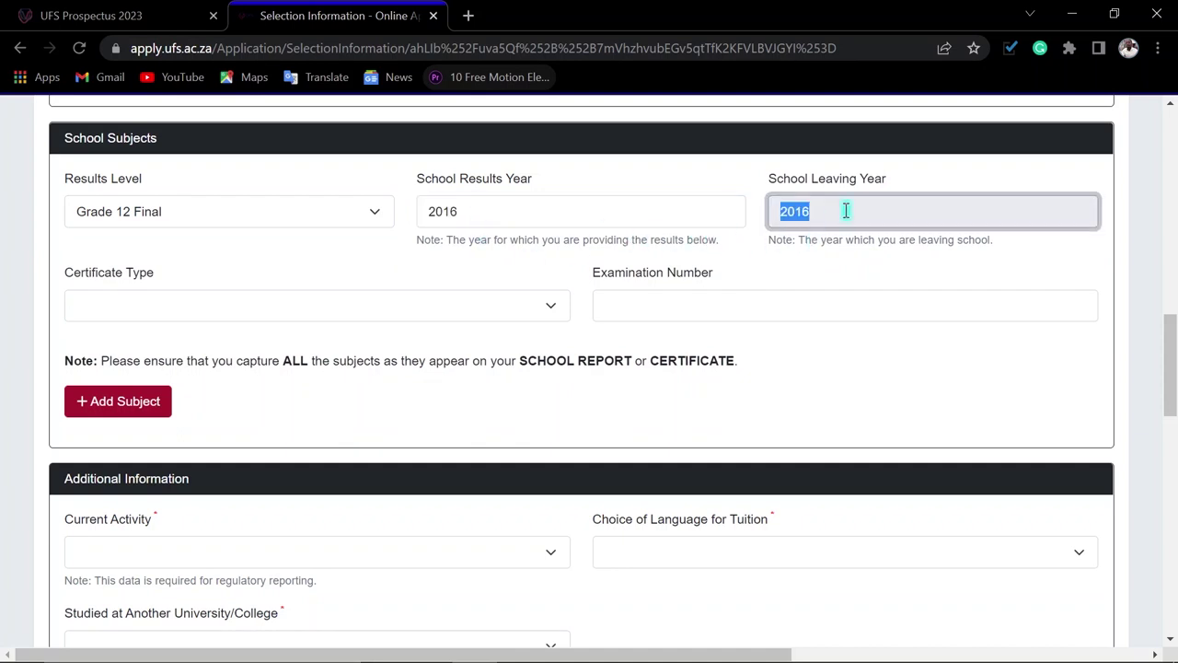
key(Tab)
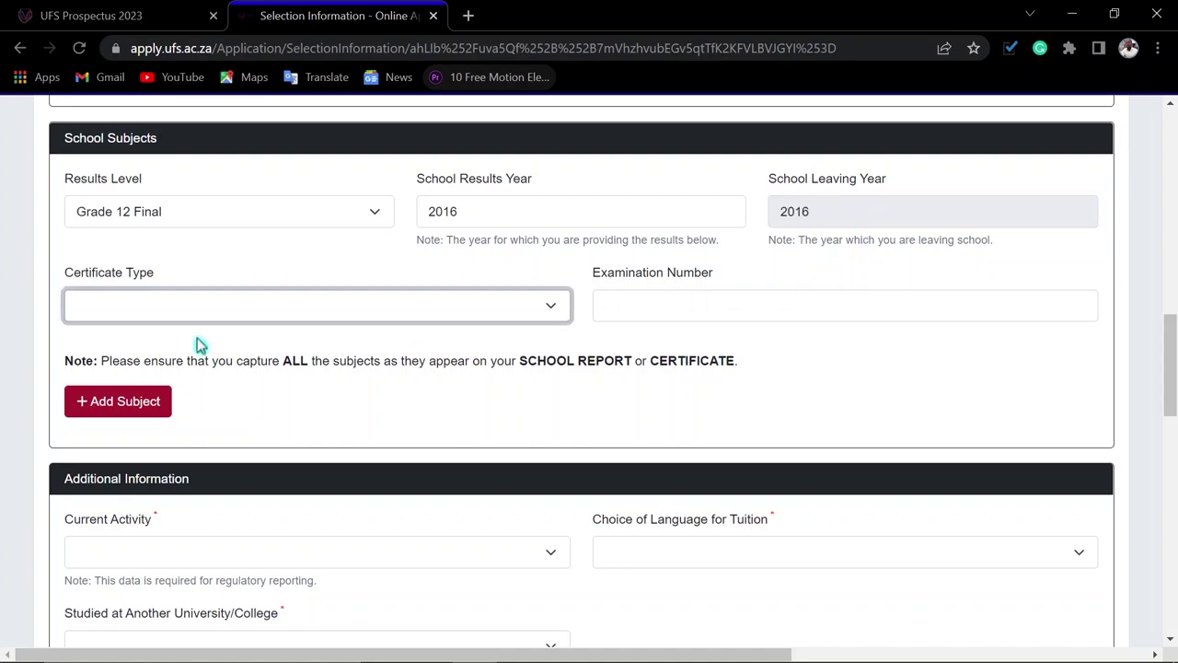
Choose National Senior Certificate, paste the examination number, and add a subject row.
click(183, 313)
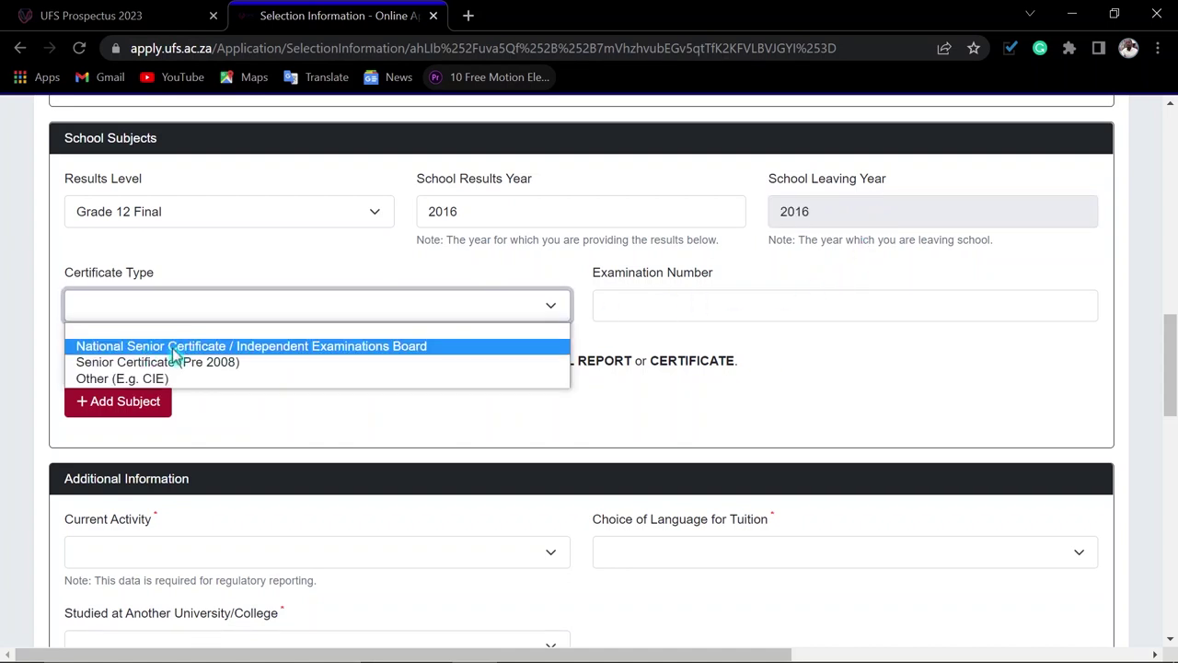
click(172, 348)
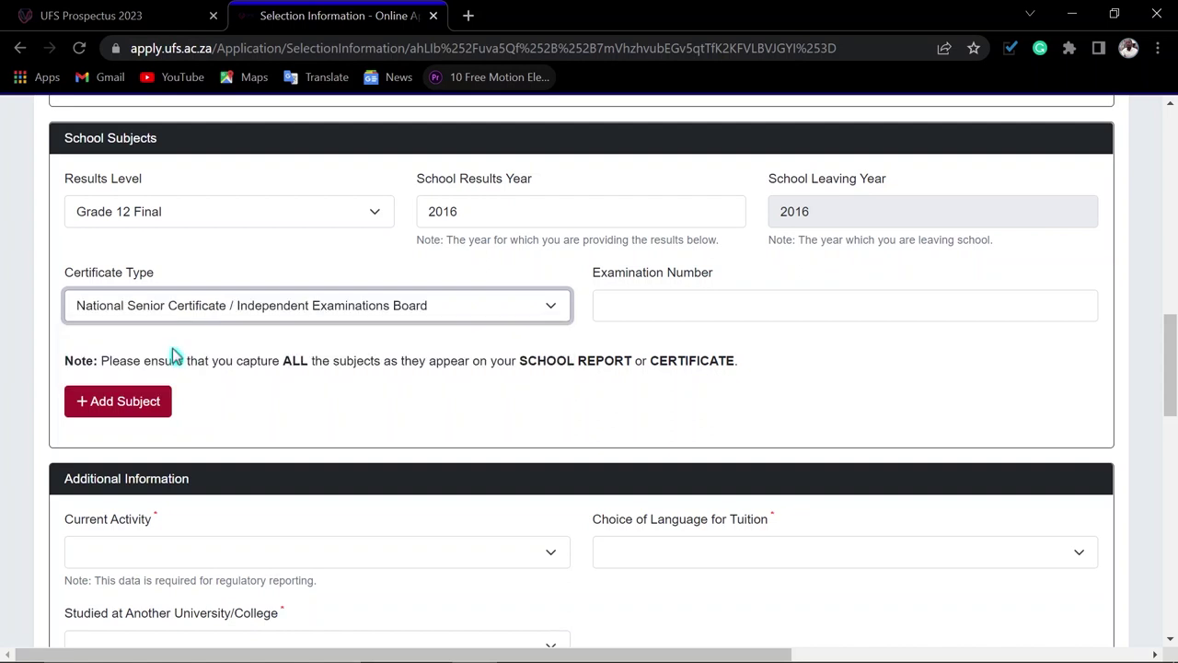
click(298, 316)
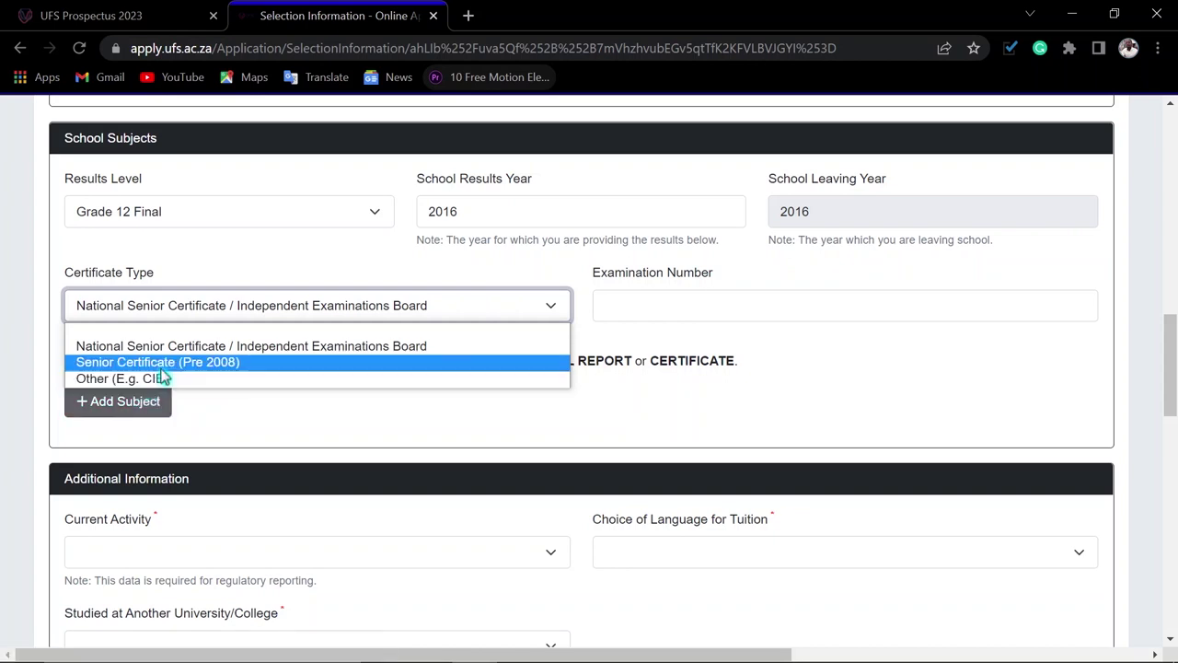
click(641, 339)
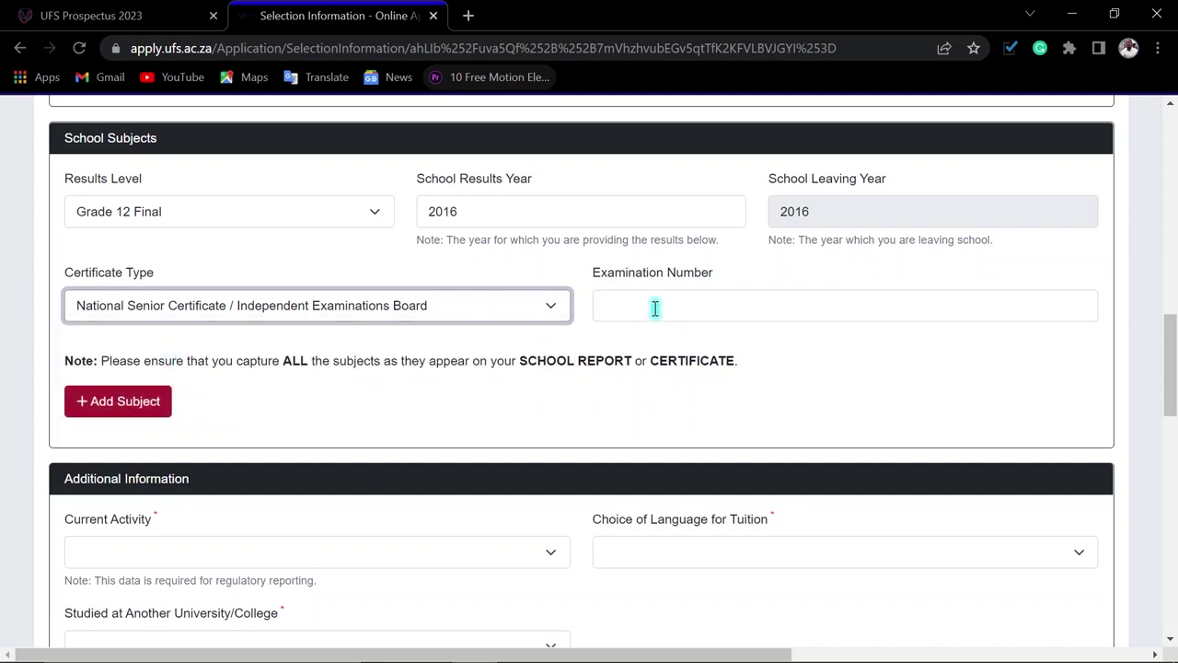
click(649, 313)
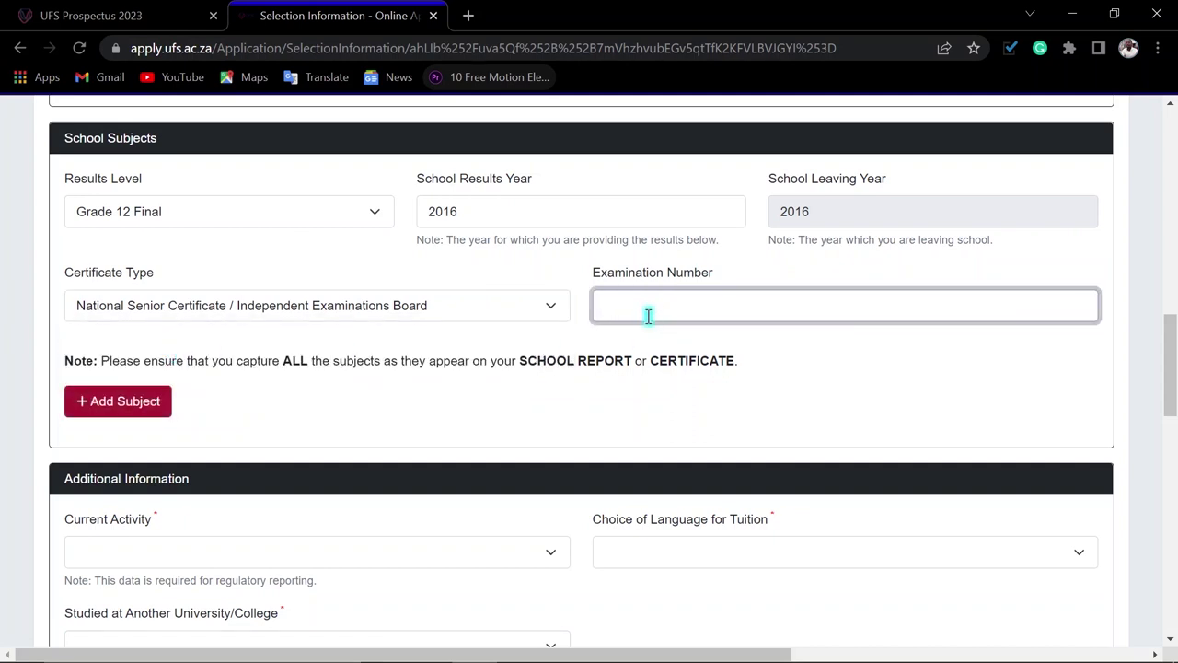
key(ctrl+v)
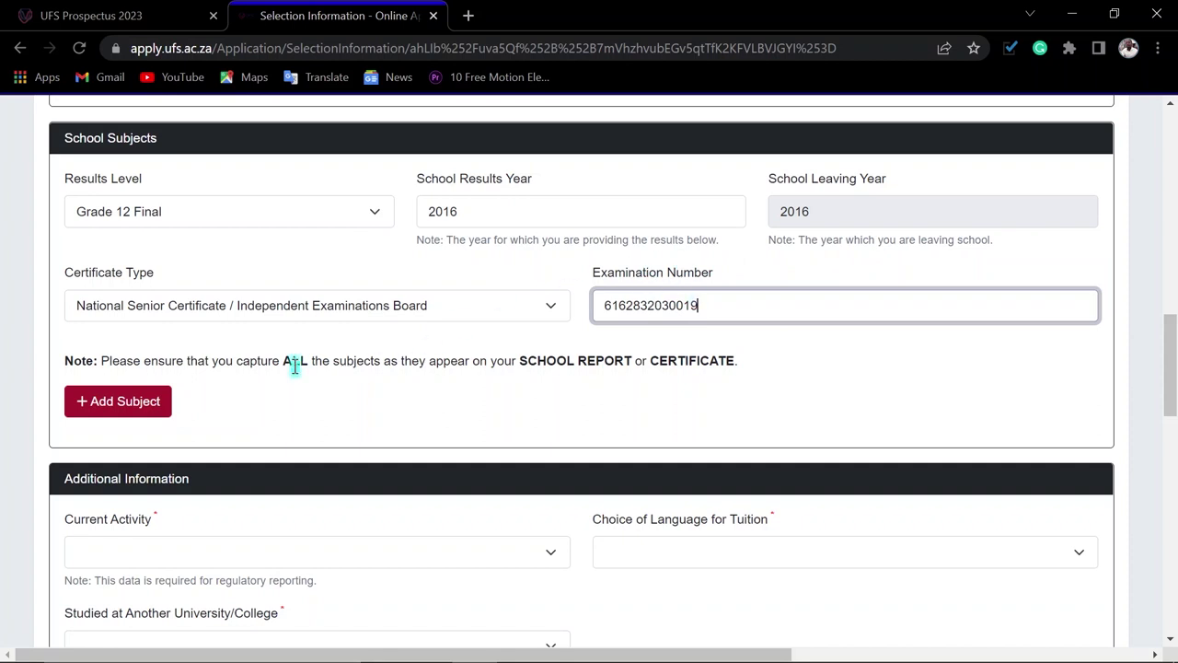
click(107, 402)
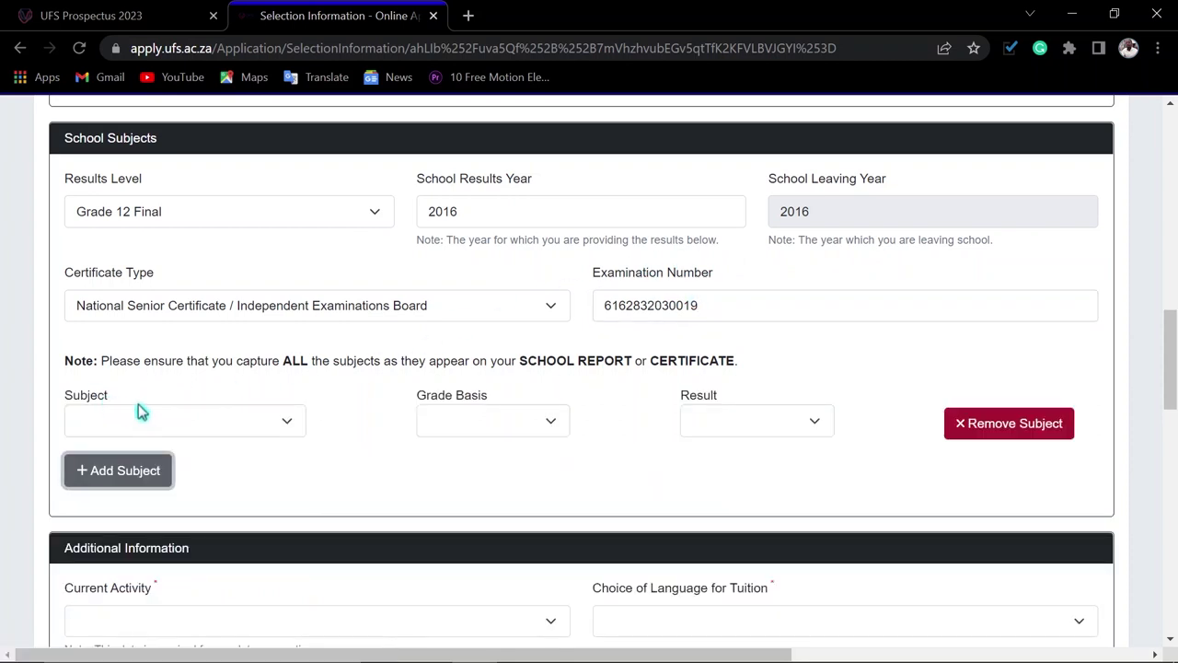
Enter Mathematics with grade basis NSC-Level of Achievement and result 76%.
click(214, 429)
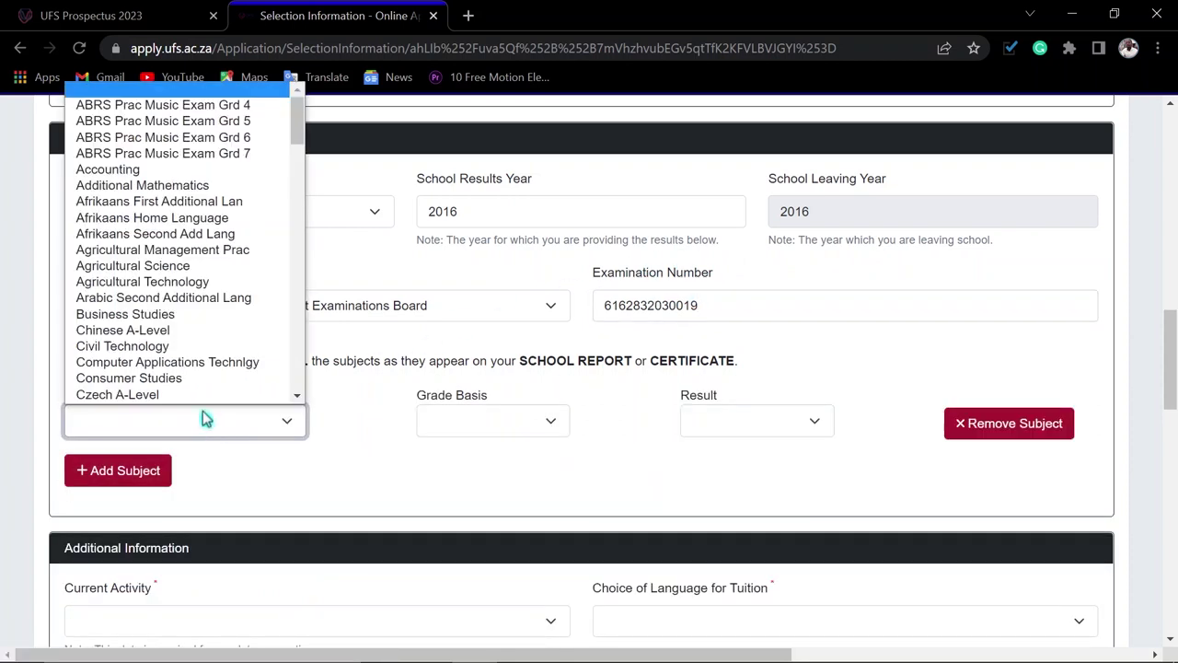
text(math)
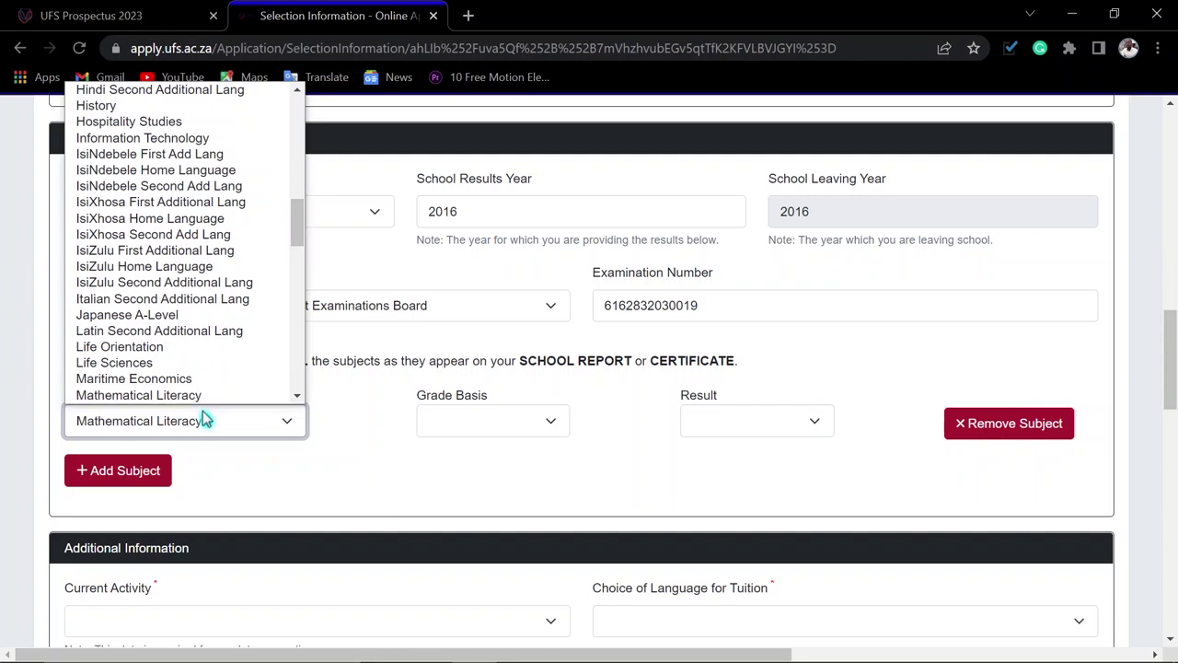
key(Down)
key(Return)
click(488, 423)
click(483, 458)
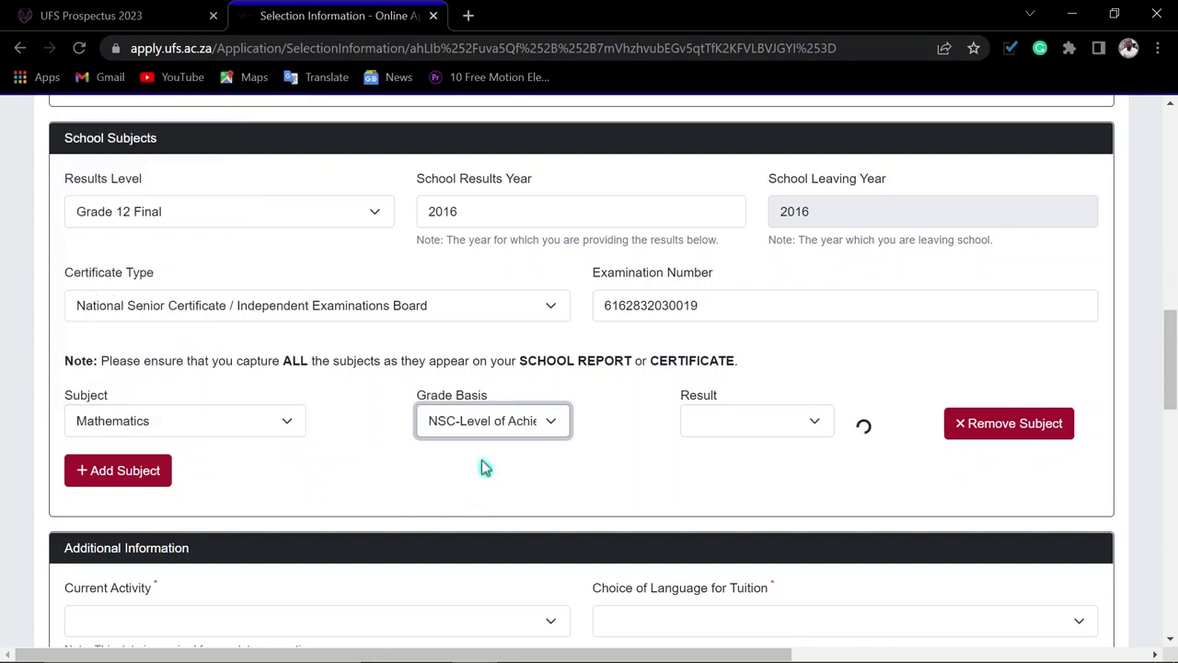
click(748, 418)
scroll(748, 368, down, 12)
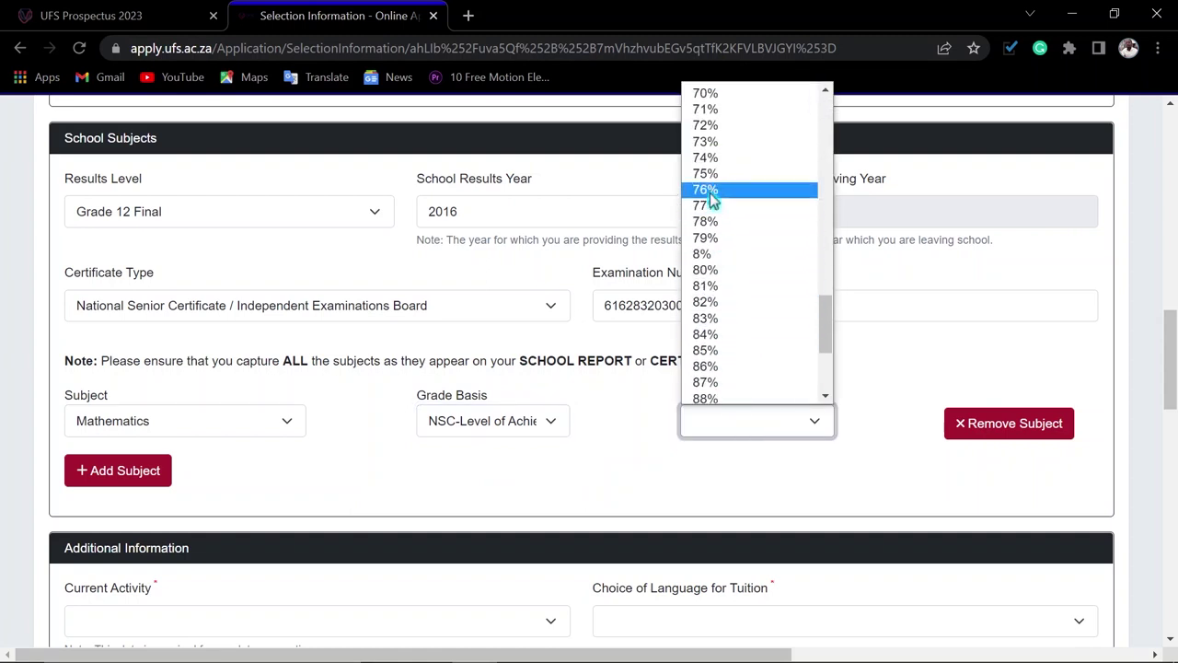
click(712, 190)
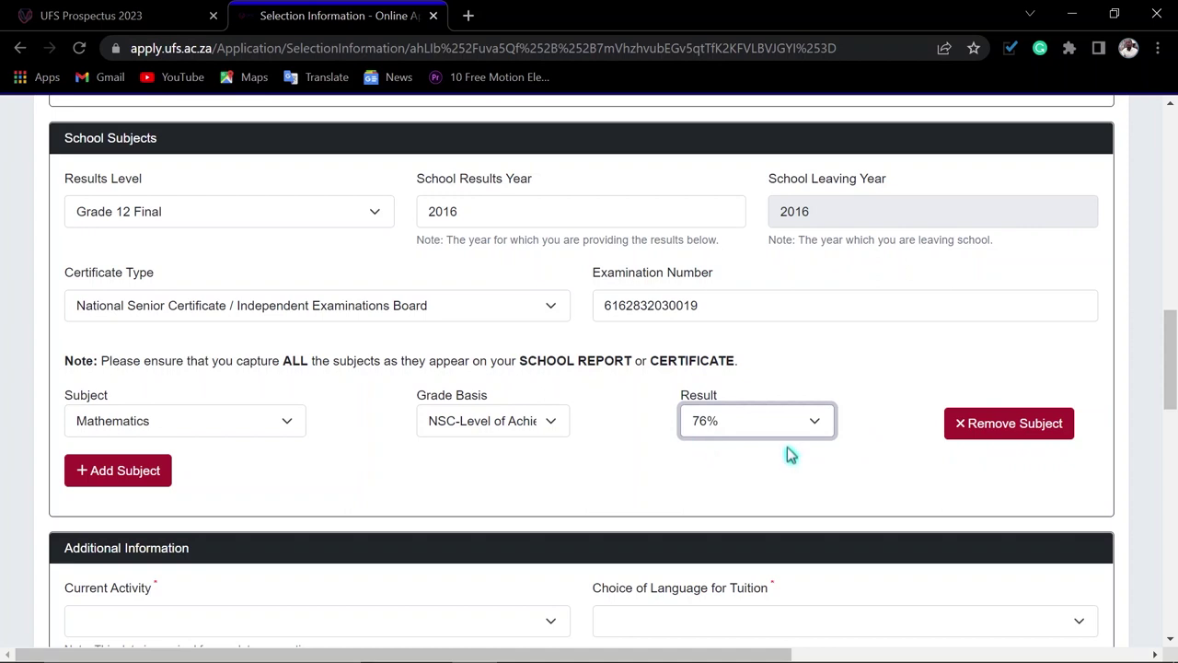
Add a second subject row and browse its subject list.
scroll(688, 466, down, 1)
click(119, 379)
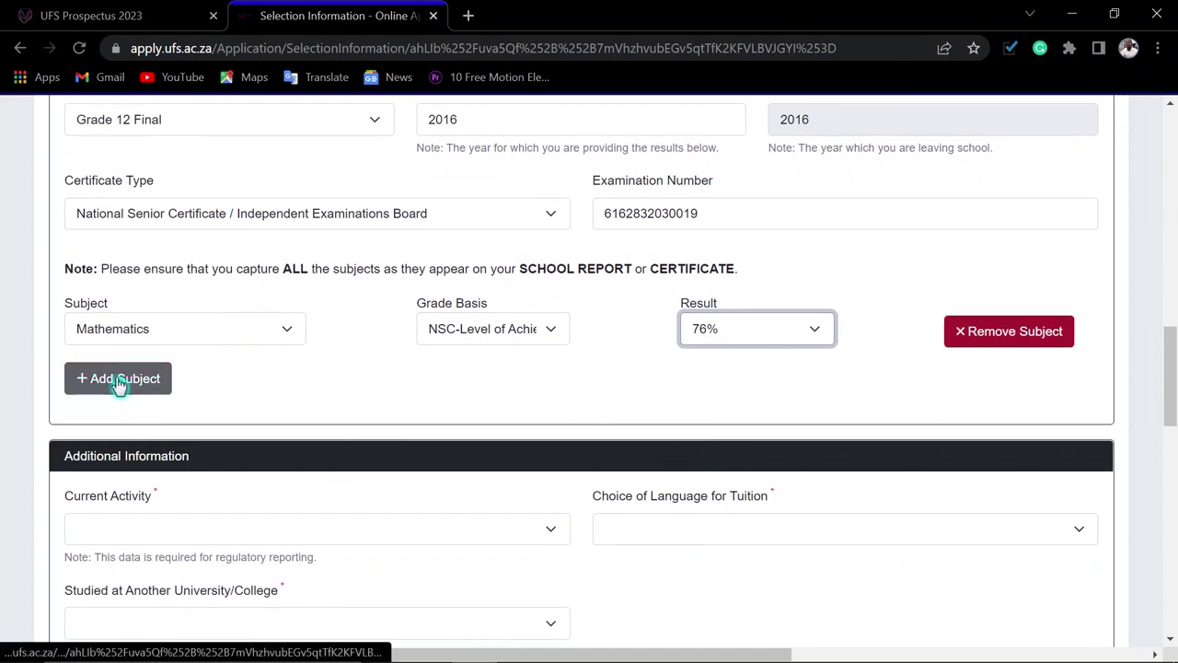
click(285, 409)
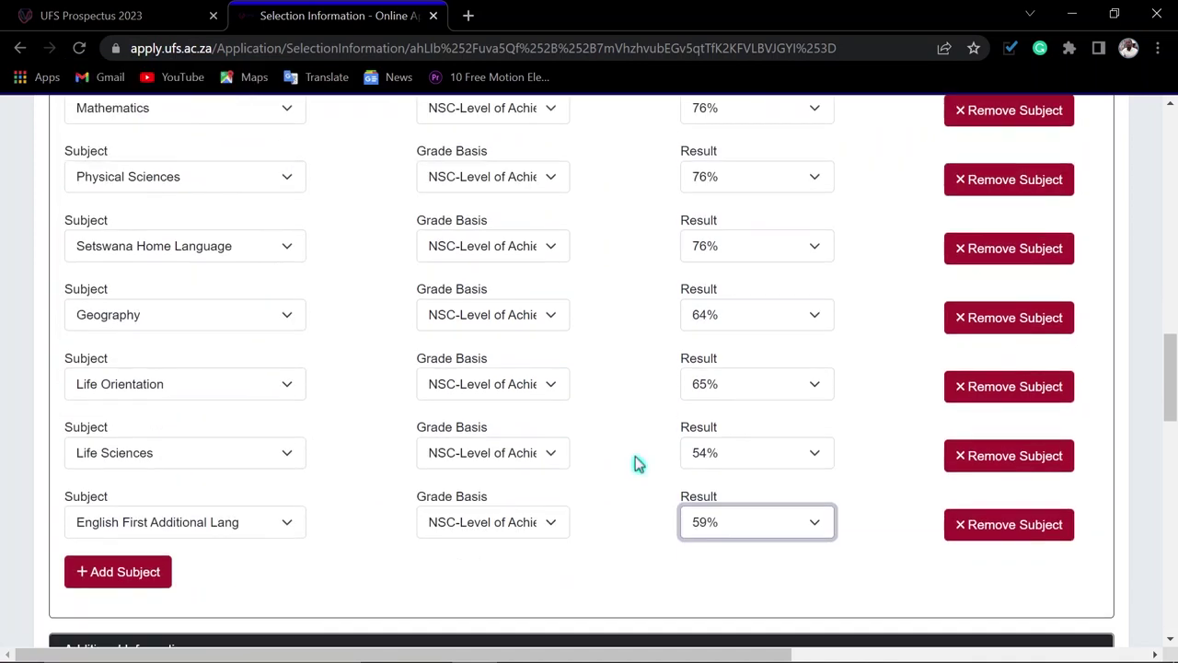
scroll(623, 460, down, 1)
scroll(602, 445, up, 2)
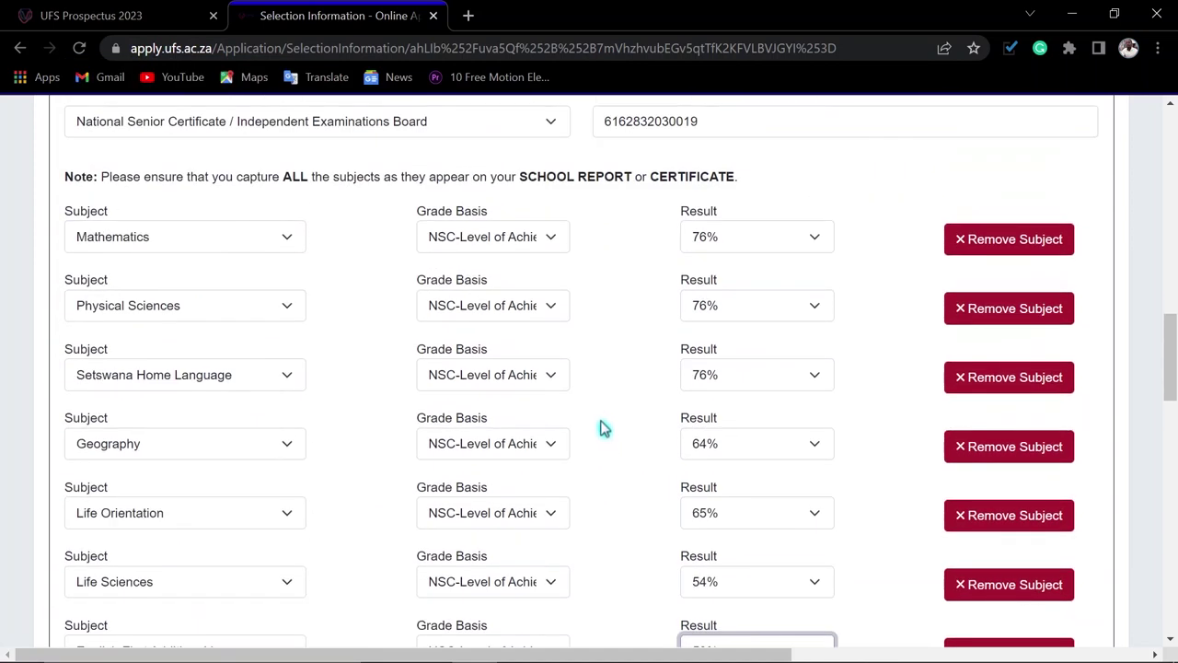
scroll(603, 428, down, 1)
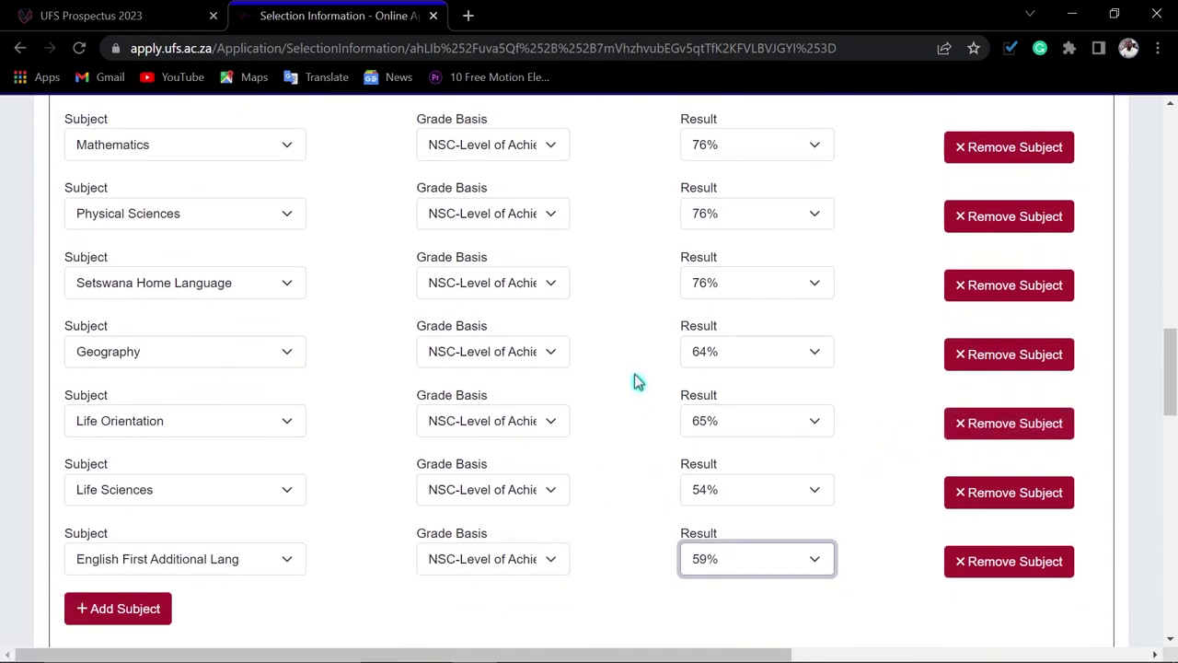
scroll(635, 379, up, 1)
scroll(635, 381, down, 5)
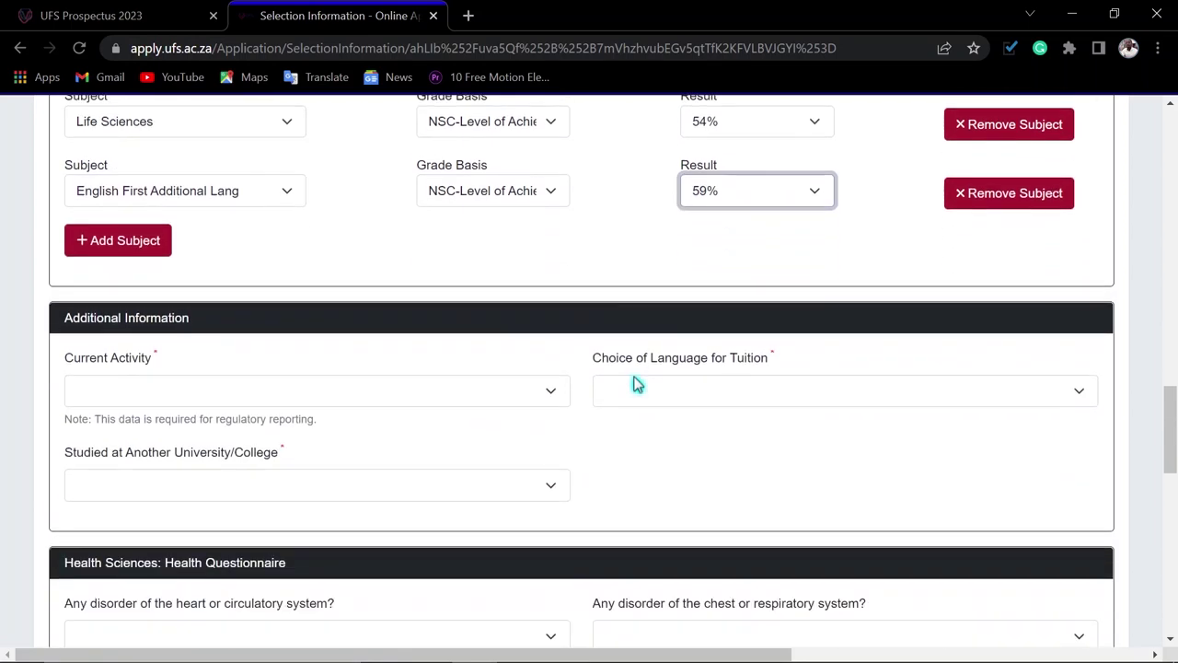
Set current activity to University student, tuition language English, and studied elsewhere Yes.
scroll(637, 384, down, 2)
click(185, 206)
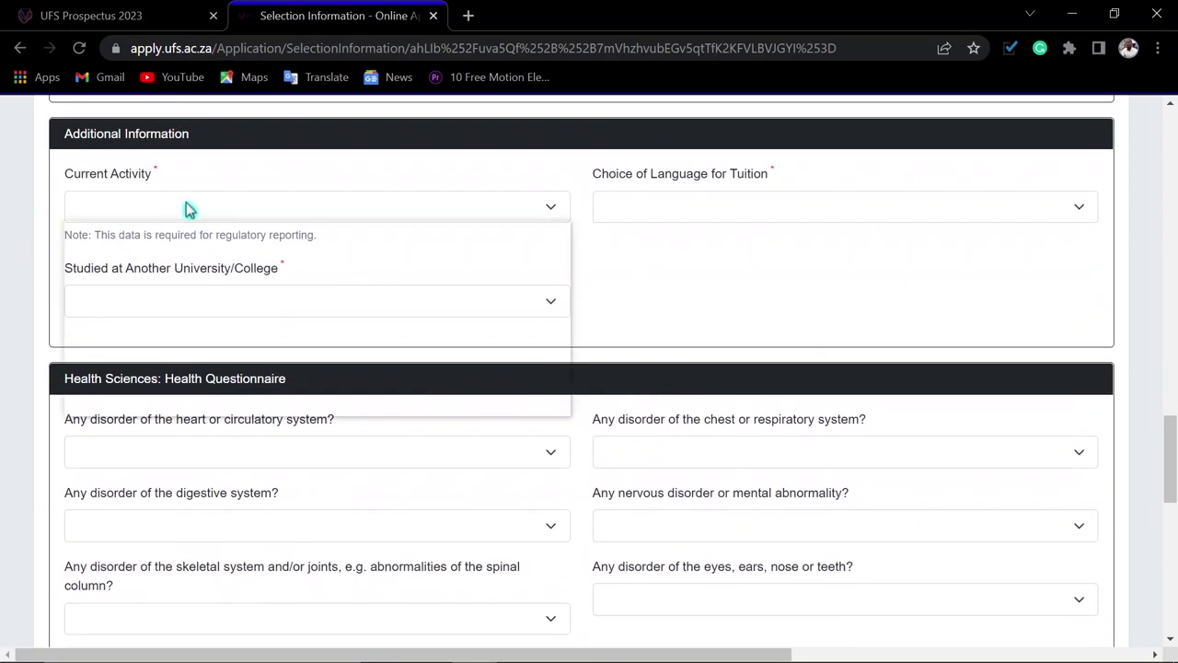
click(129, 378)
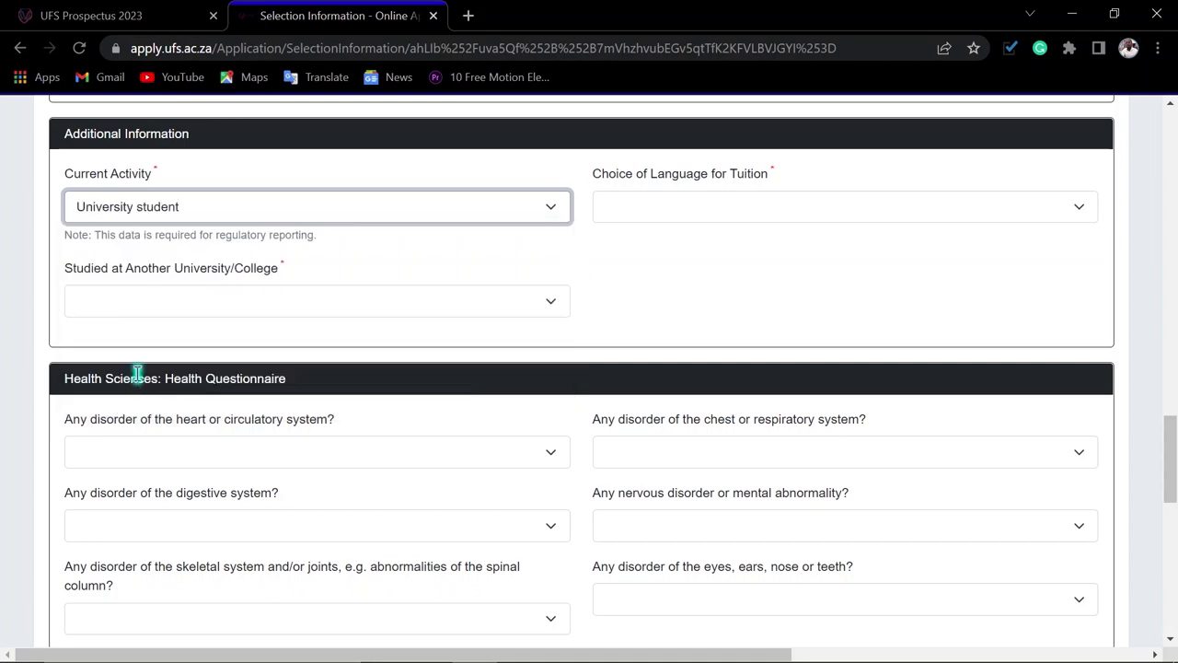
click(701, 212)
click(644, 244)
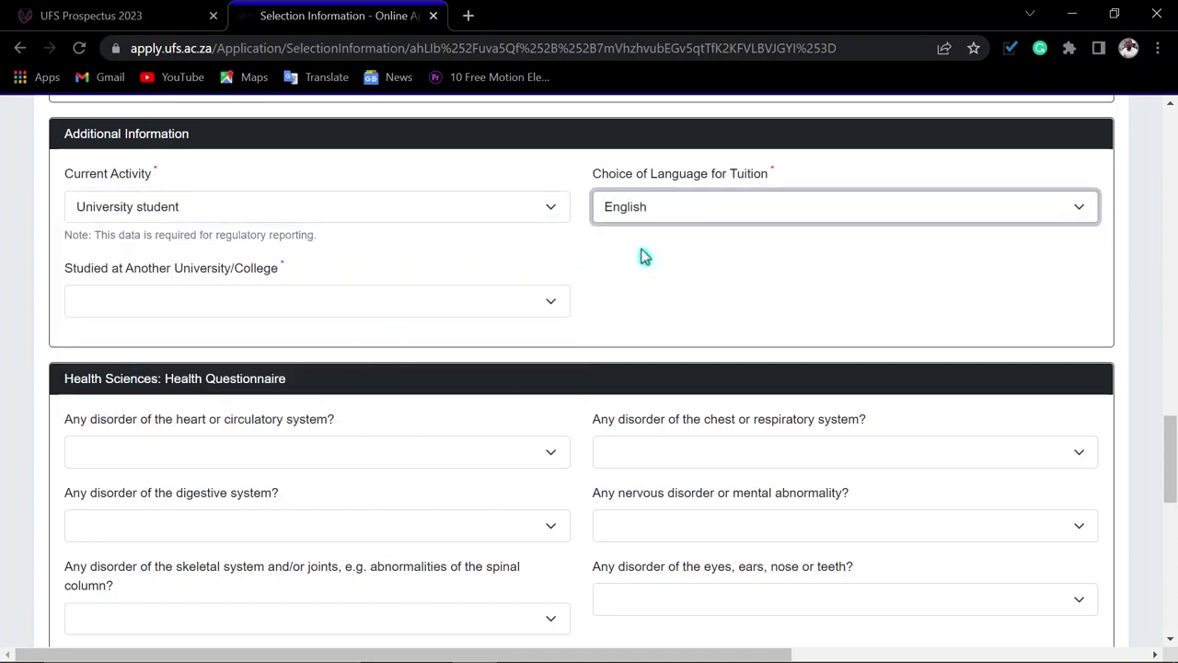
click(133, 310)
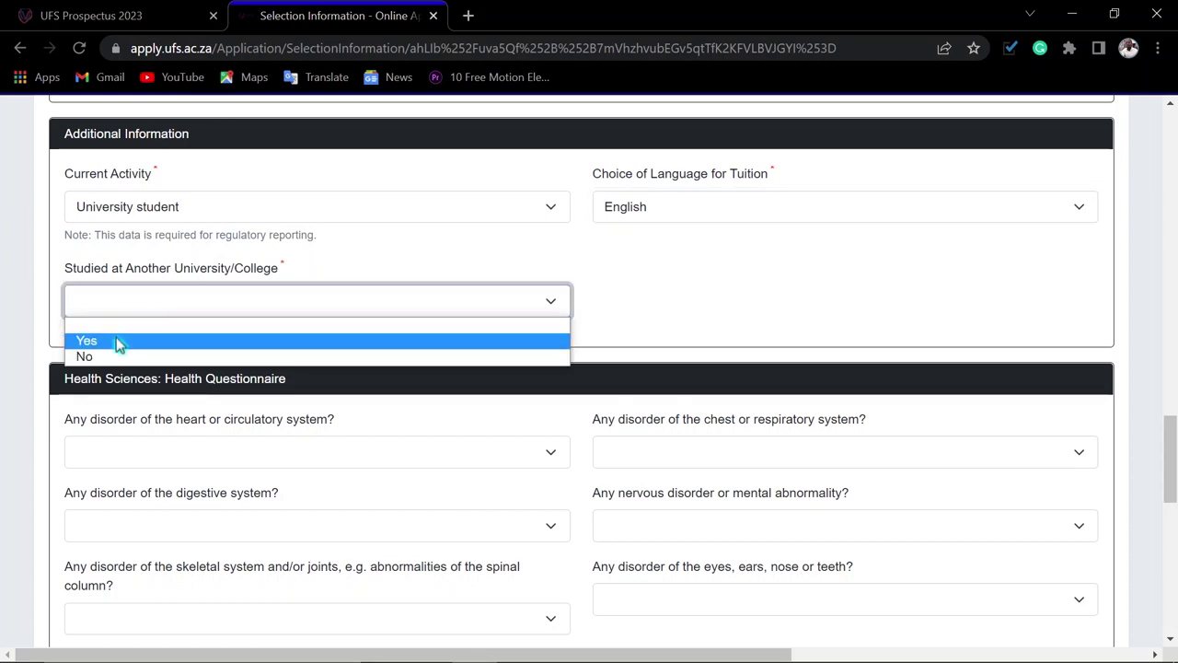
click(124, 339)
Add a University of Johannesburg PG Diploma in Quality, In Progress, dated 03/01/2022.
scroll(262, 375, down, 2)
click(163, 255)
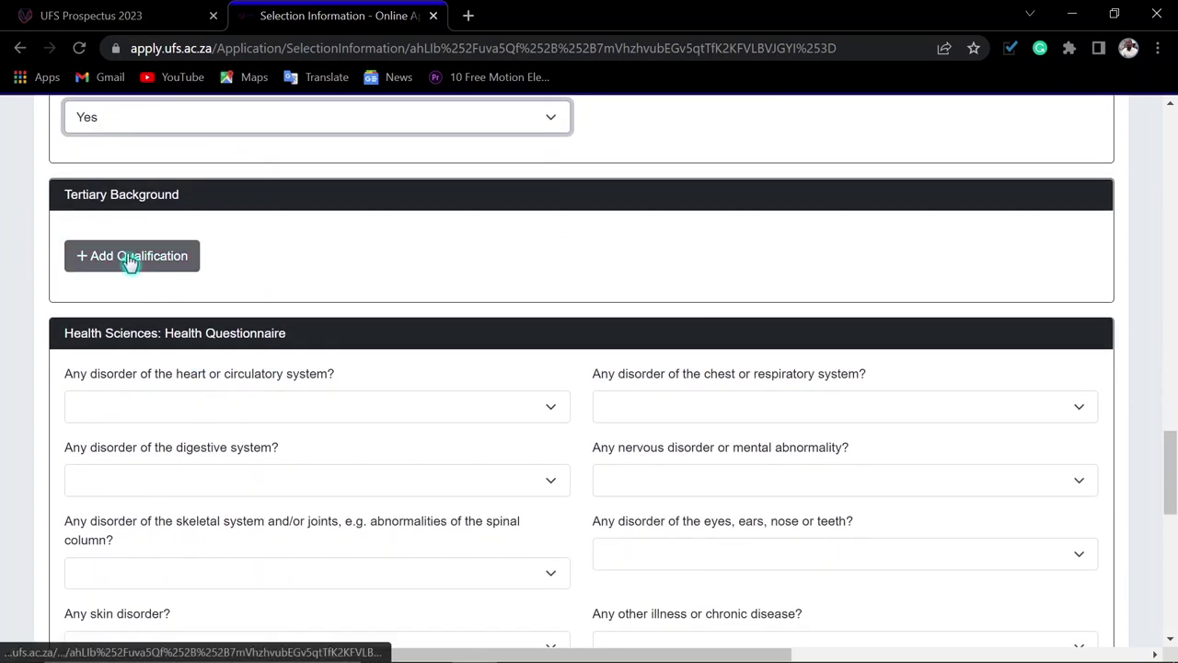
click(175, 286)
text(university)
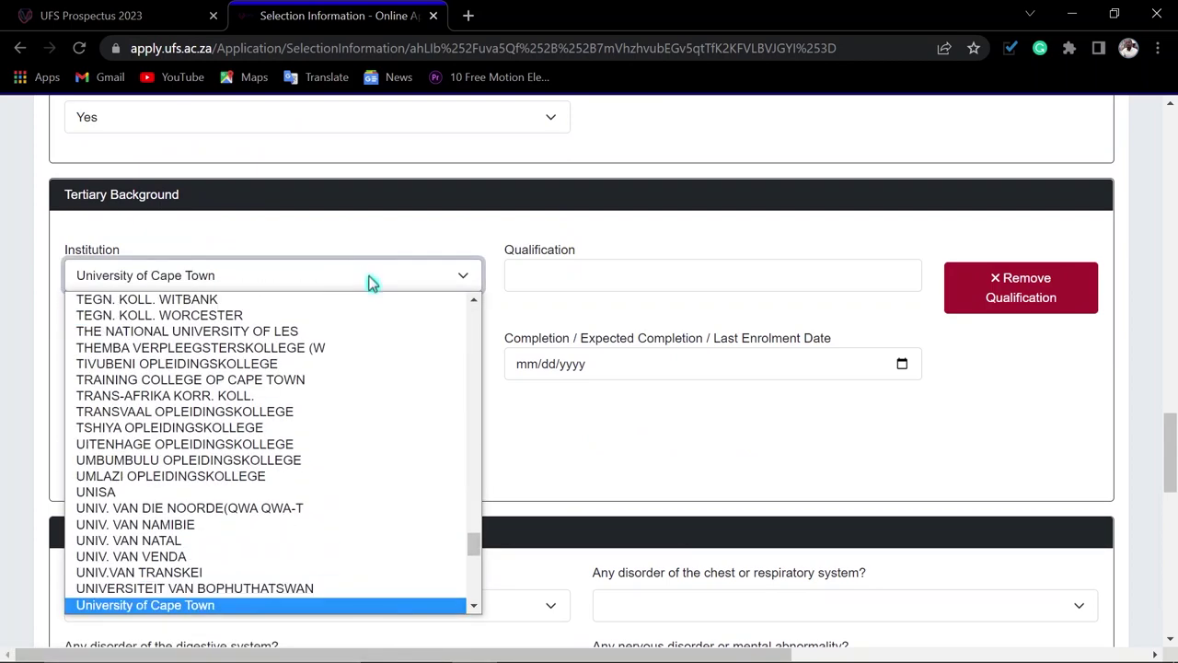
text( of j)
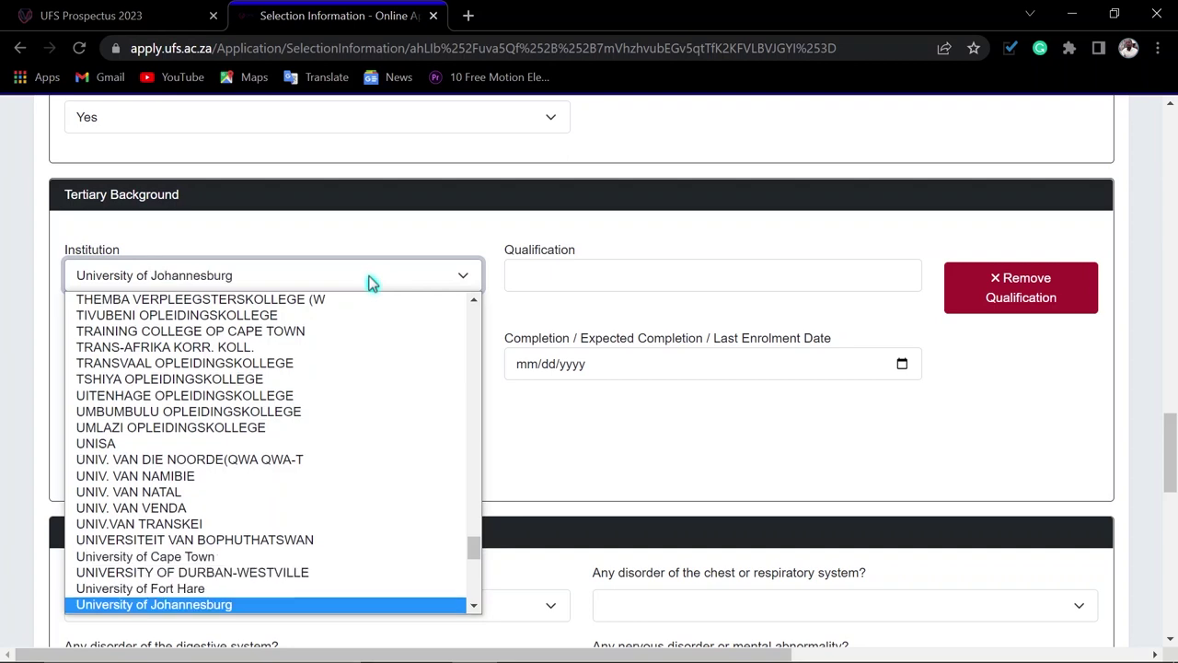
key(Return)
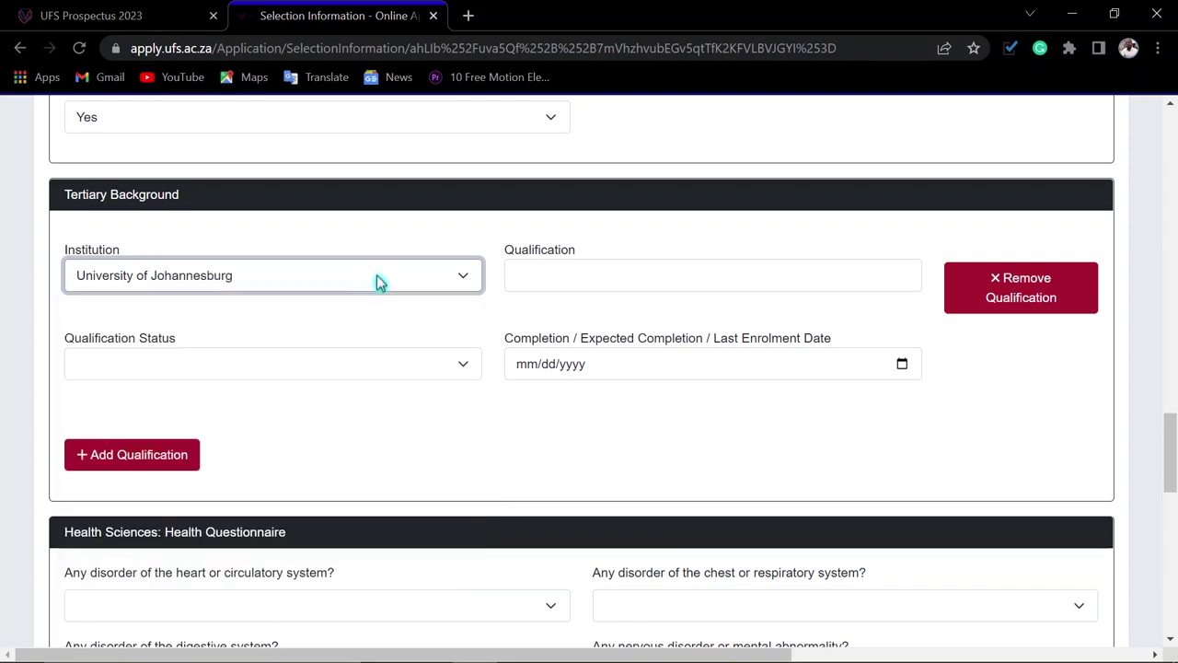
click(573, 272)
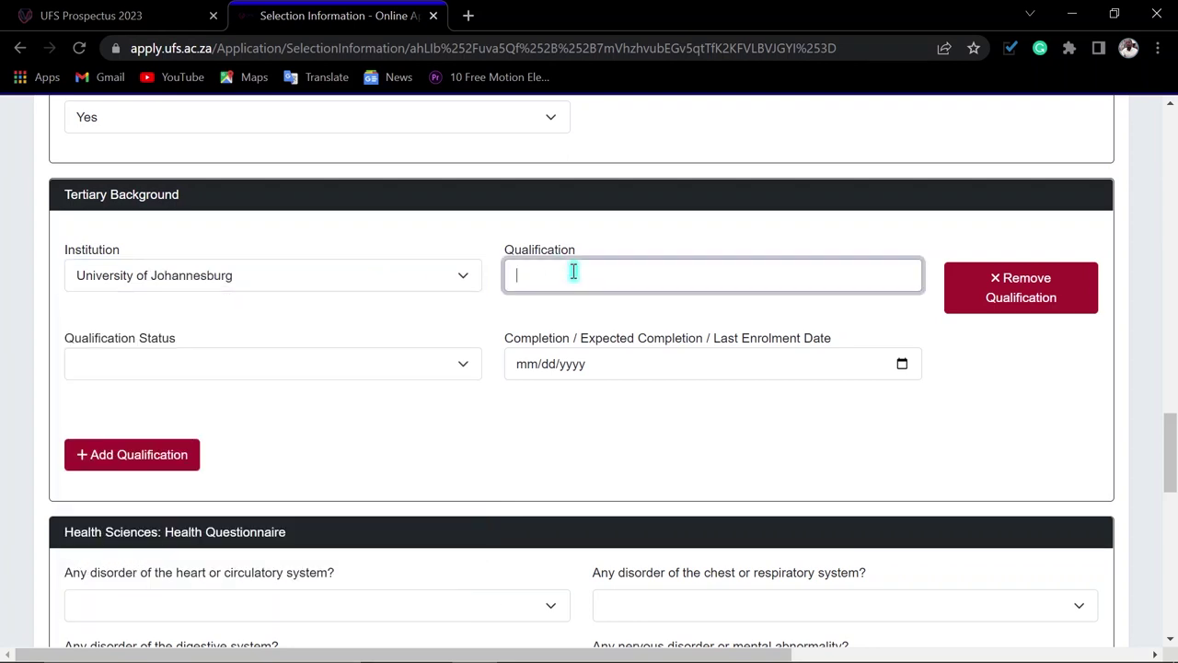
text(PG Diploma in Quality)
click(260, 366)
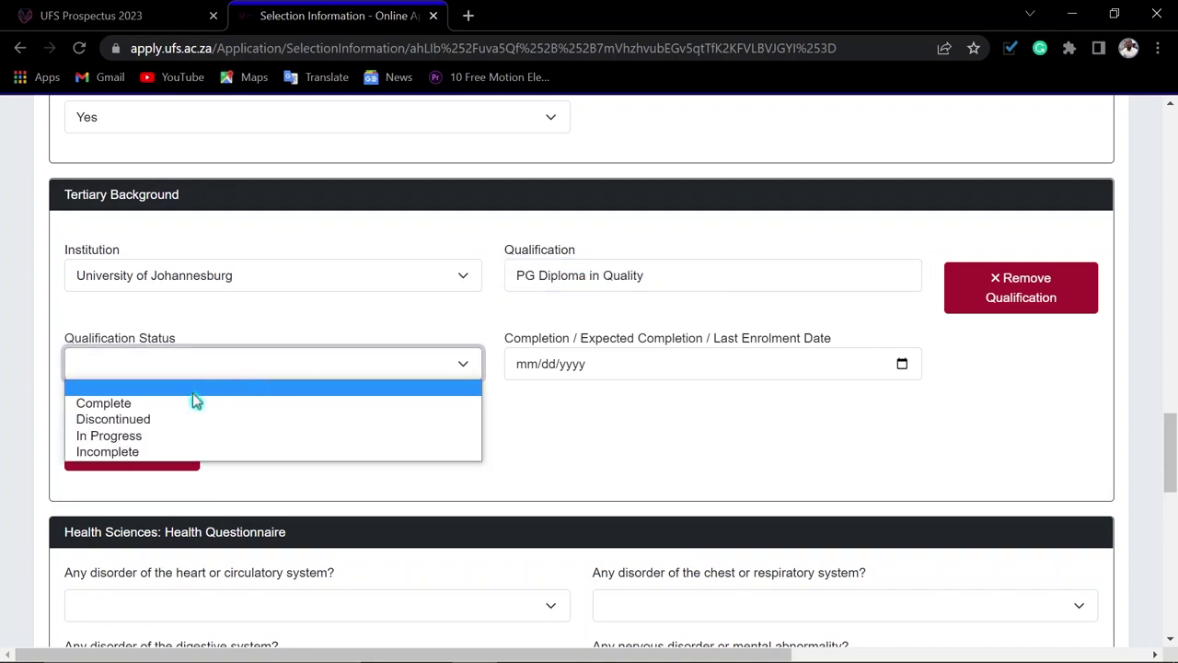
click(124, 435)
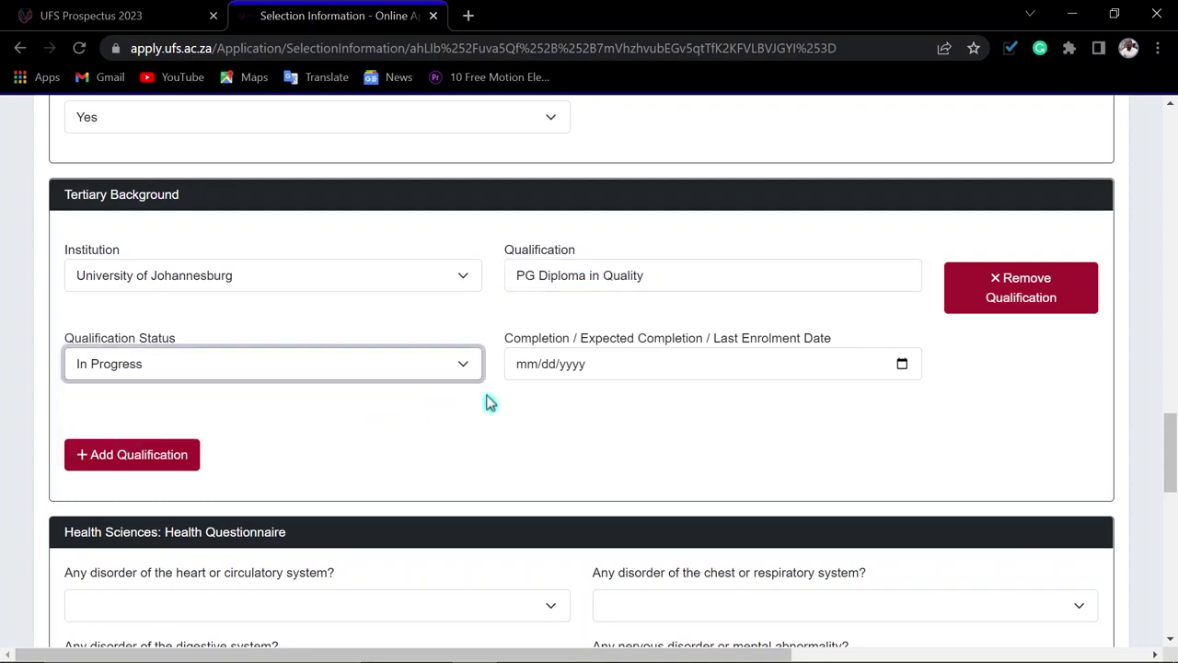
click(541, 370)
text(03/00/yyyy)
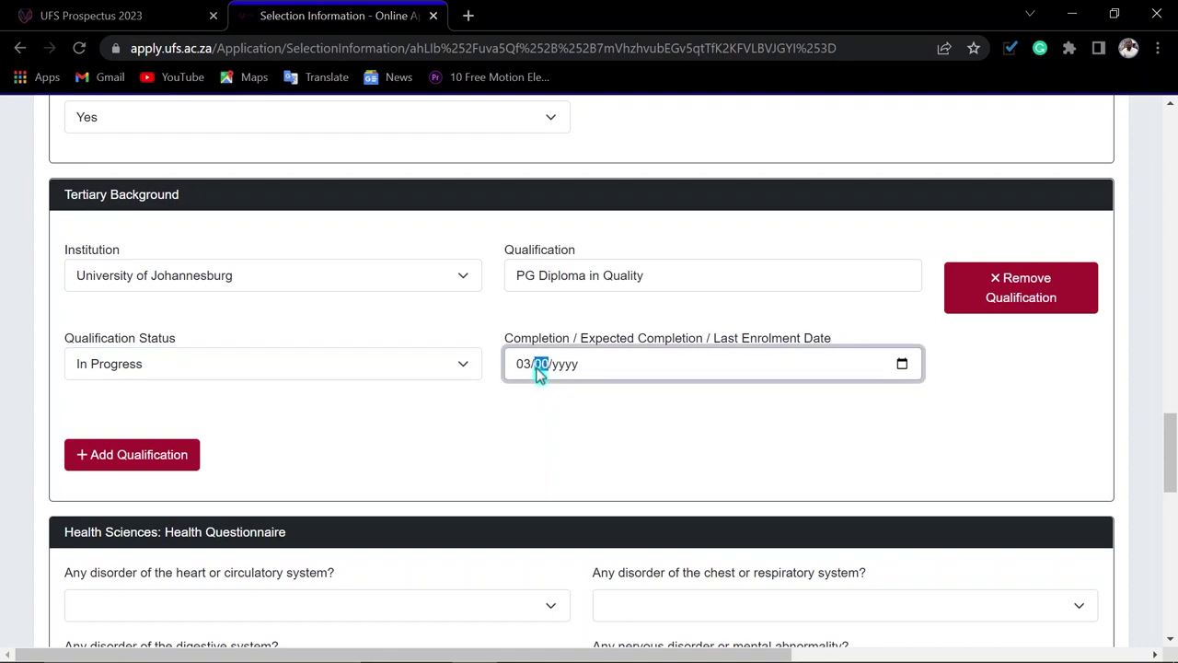
text(1/0001)
click(132, 457)
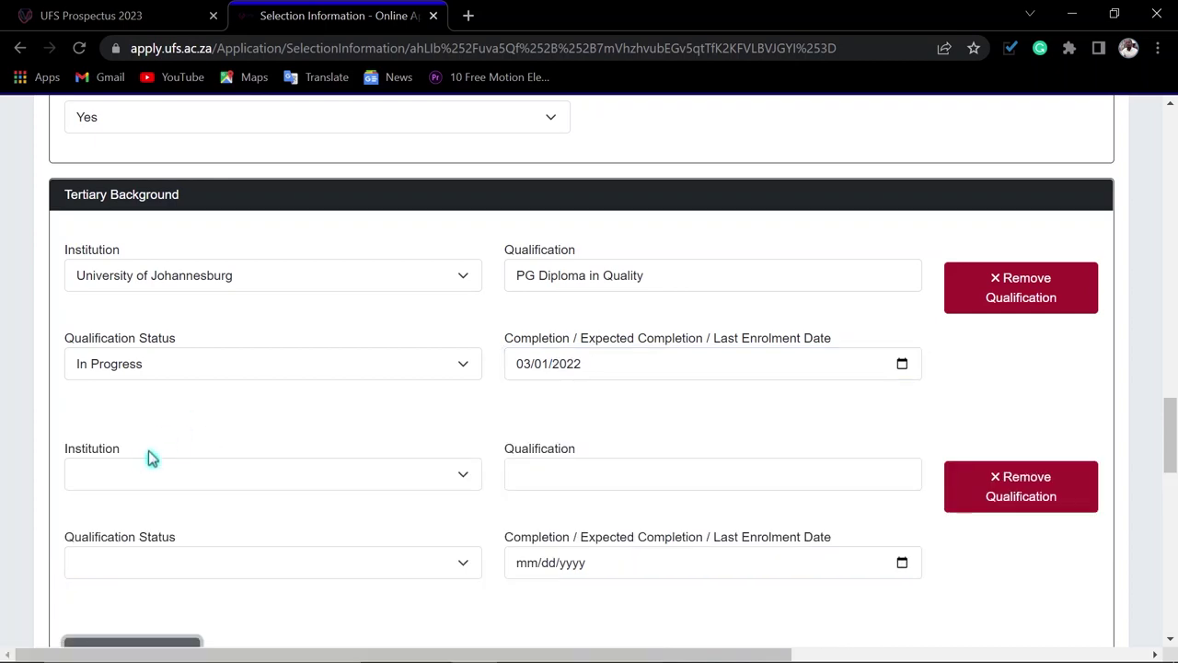
Fill in a University of Johannesburg Advanced Diploma in Quality, Complete, 03/01/2021.
click(138, 485)
text(unive)
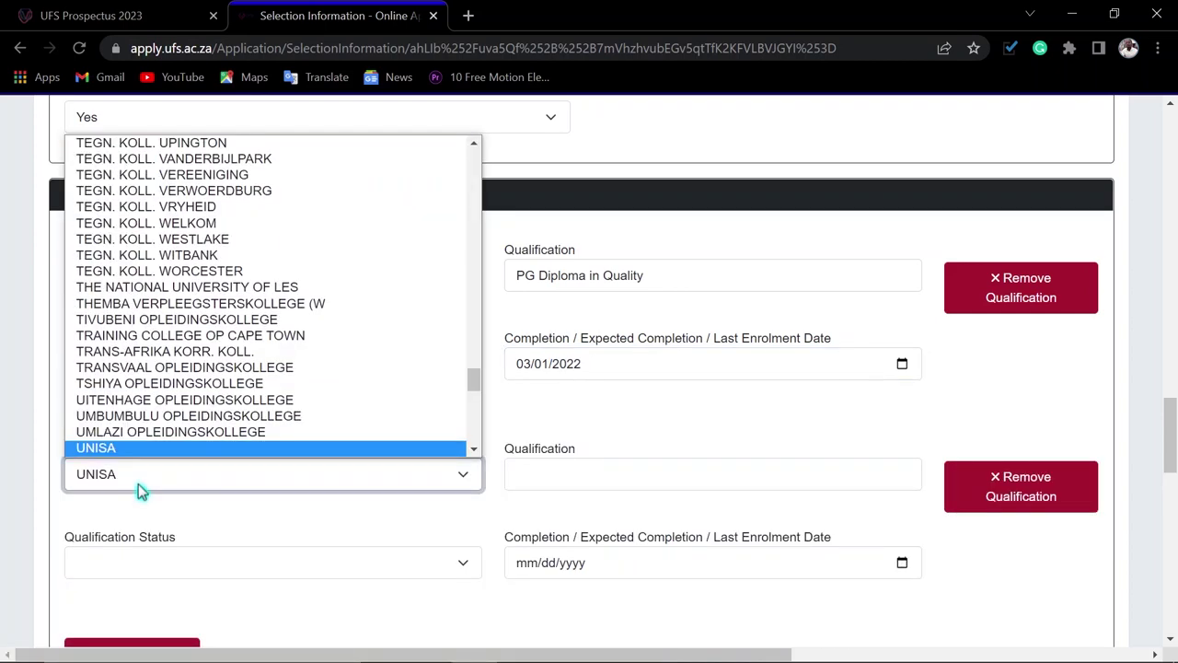
text(rsity of j)
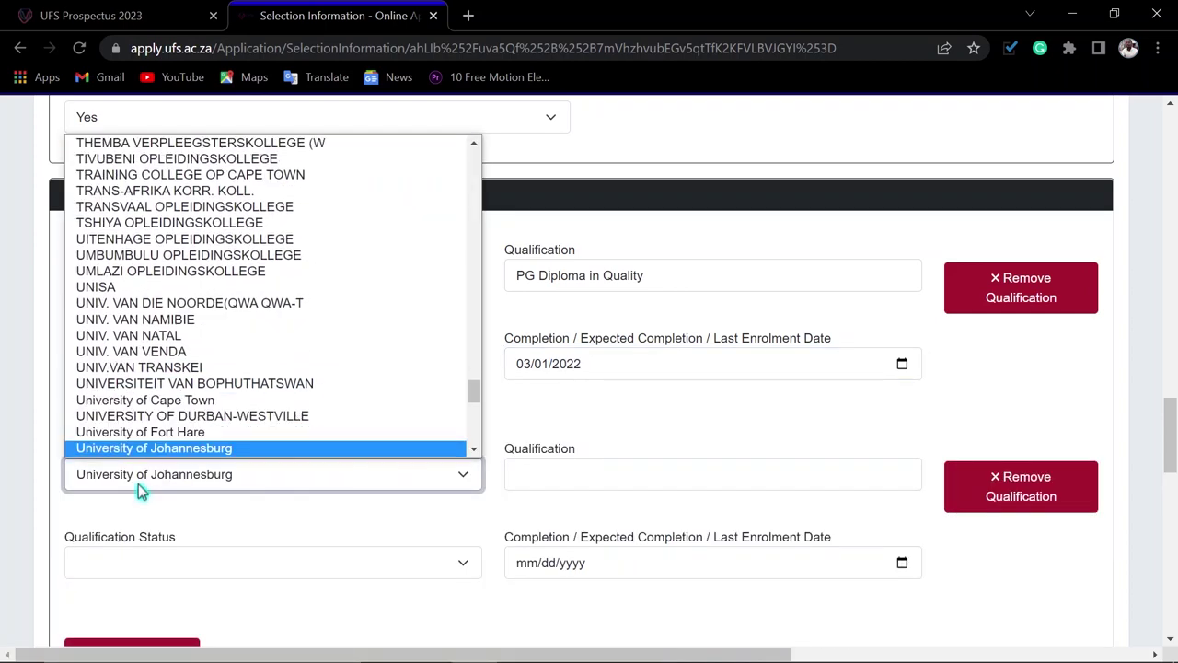
key(Return)
click(559, 472)
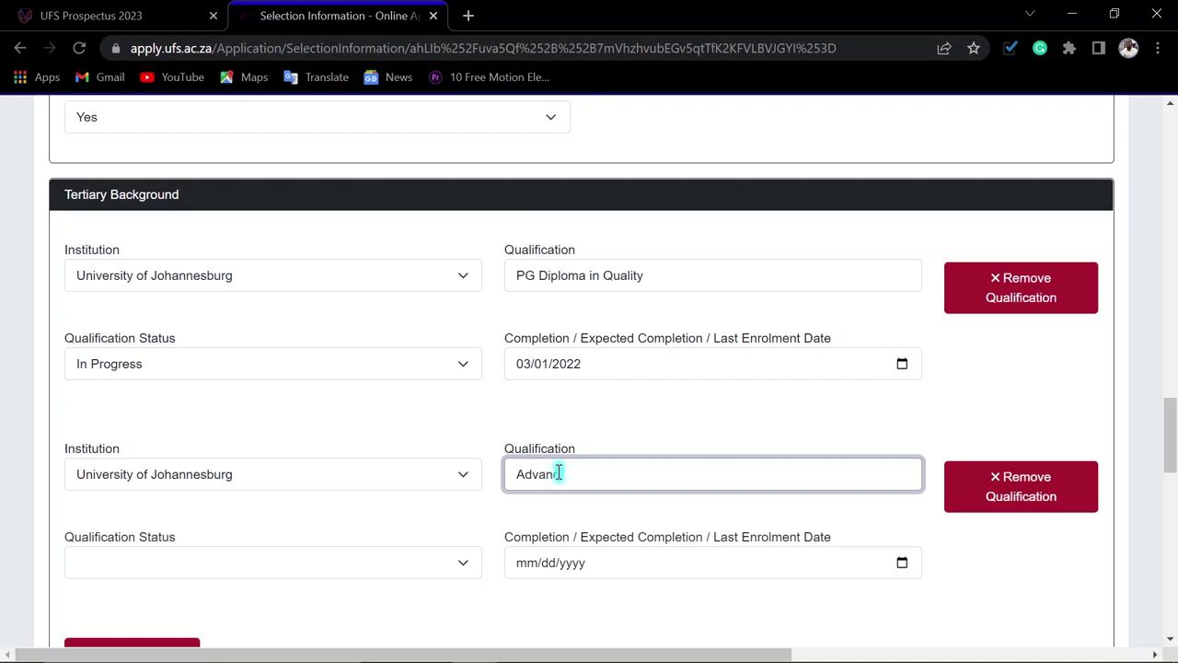
text(Advanced Diploma in Quality)
click(185, 565)
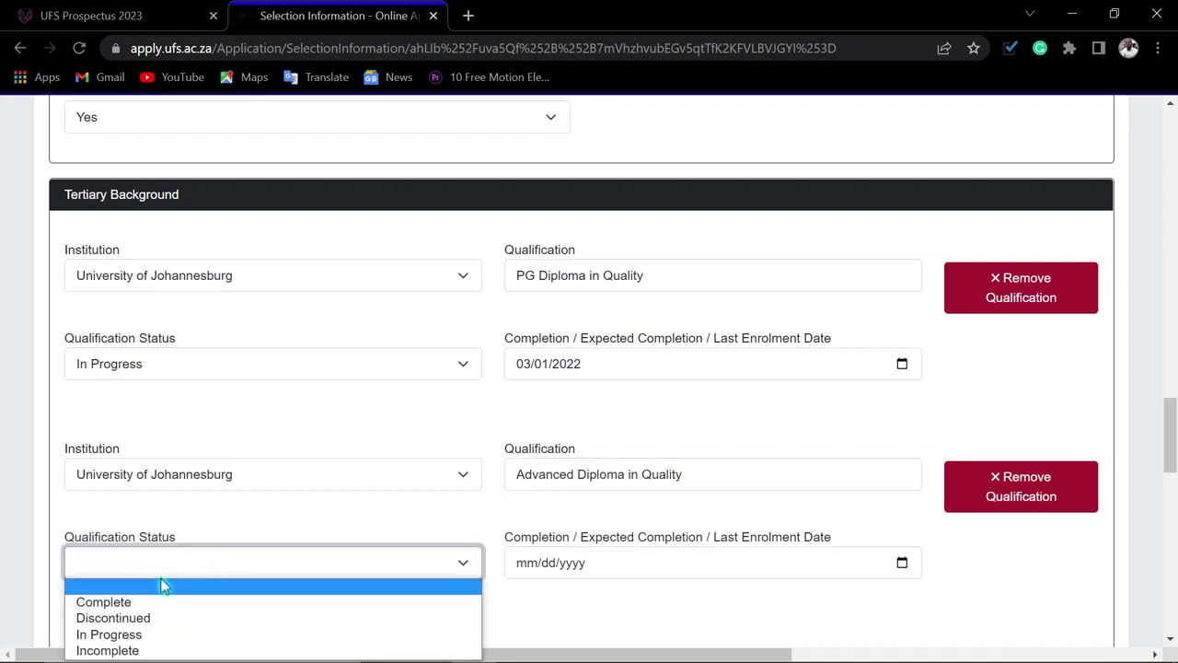
click(138, 603)
click(533, 571)
text(03012021)
scroll(321, 317, down, 3)
scroll(194, 442, up, 1)
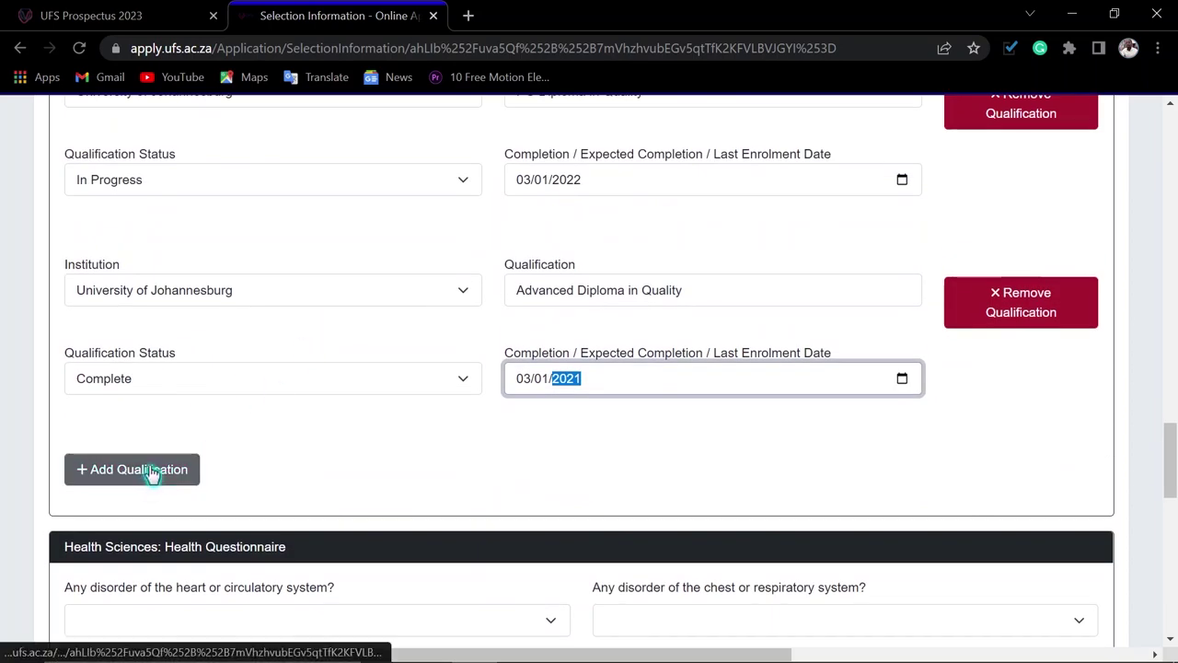
Add a third qualification entry and start choosing its institution.
click(150, 475)
click(132, 483)
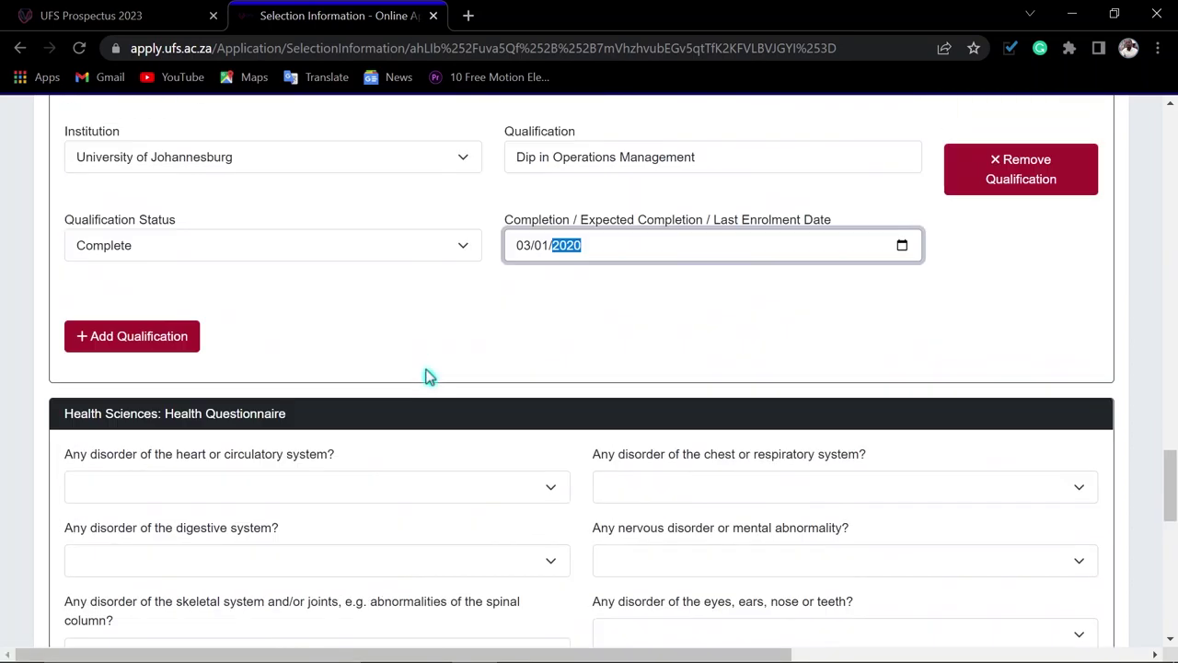
scroll(451, 304, up, 1)
scroll(607, 285, up, 2)
scroll(902, 276, down, 1)
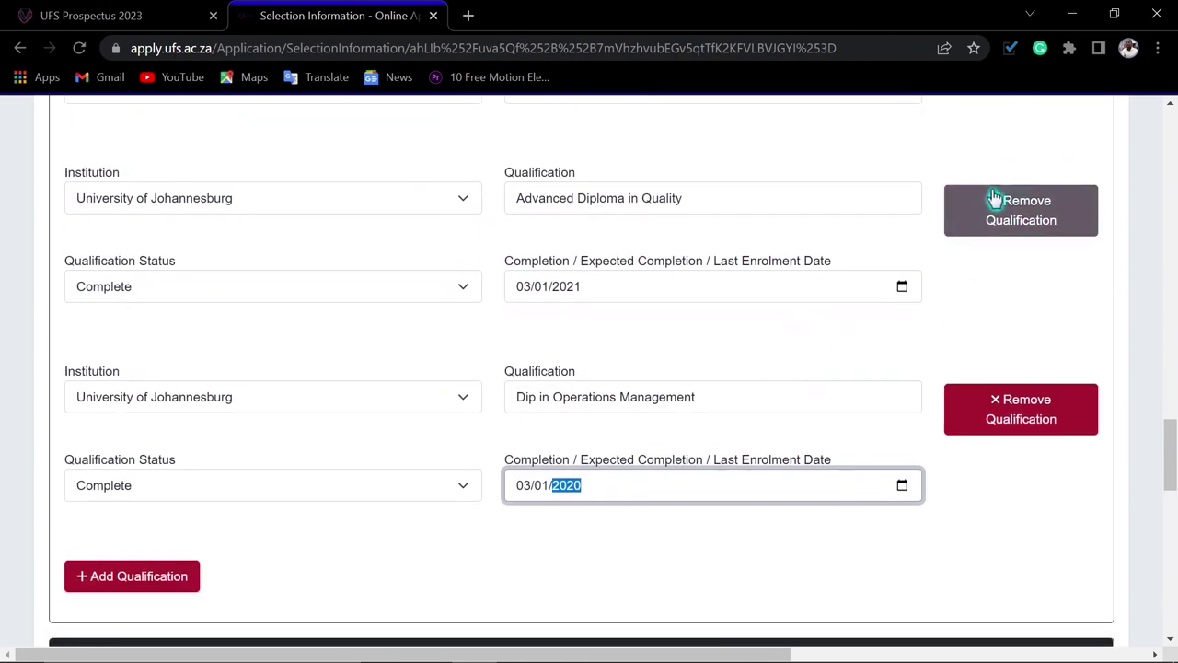
scroll(365, 431, down, 5)
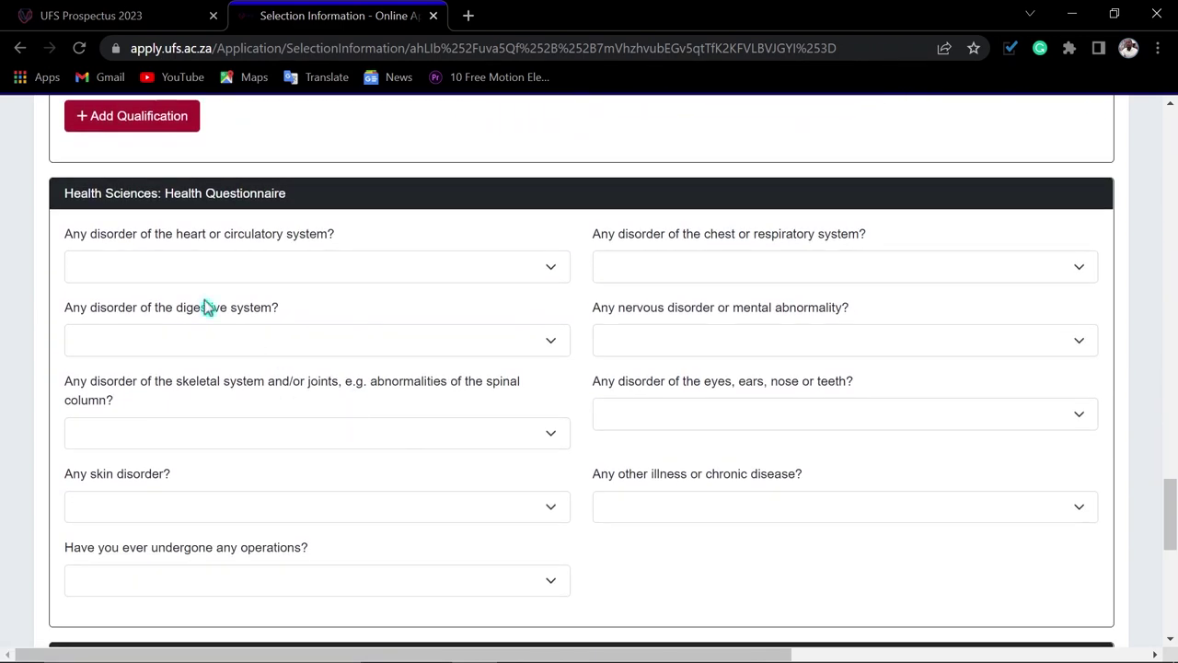
Answer No for heart, chest, digestive, nervous and skeletal disorders.
scroll(208, 307, down, 1)
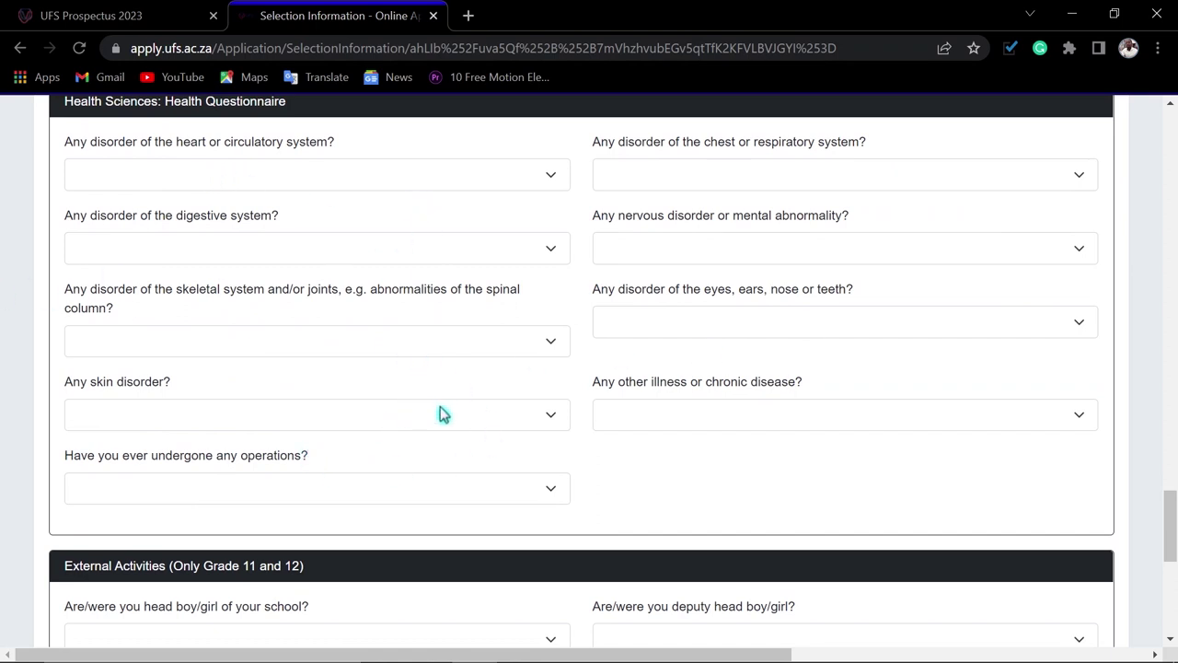
scroll(585, 425, up, 10)
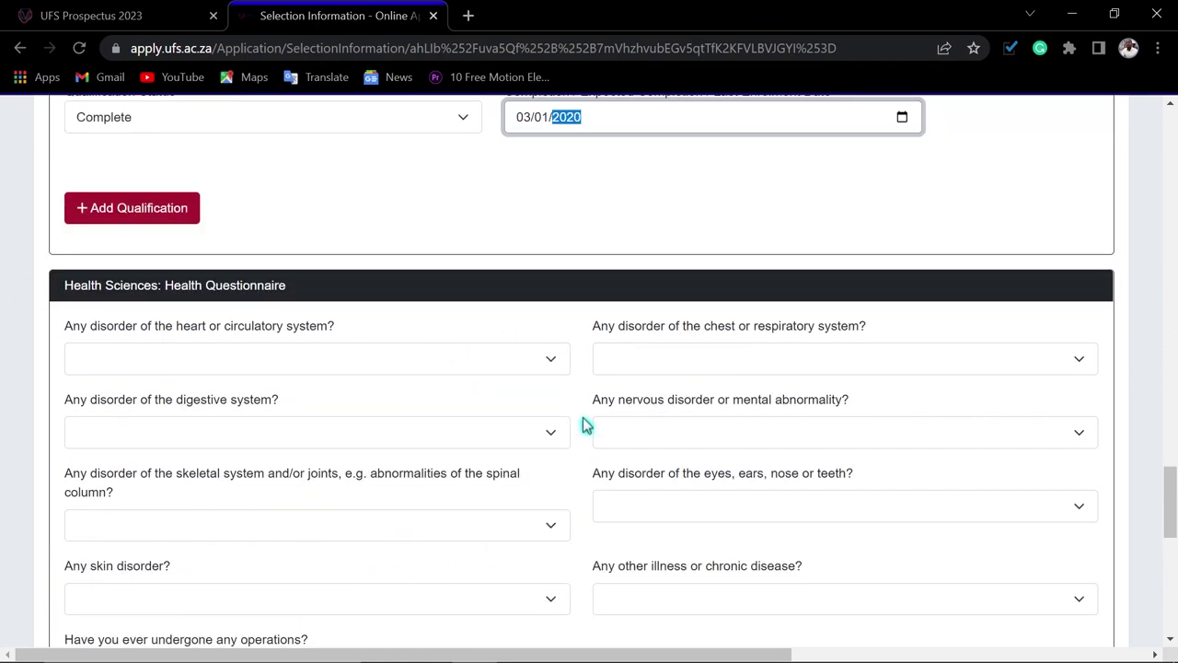
scroll(435, 424, down, 10)
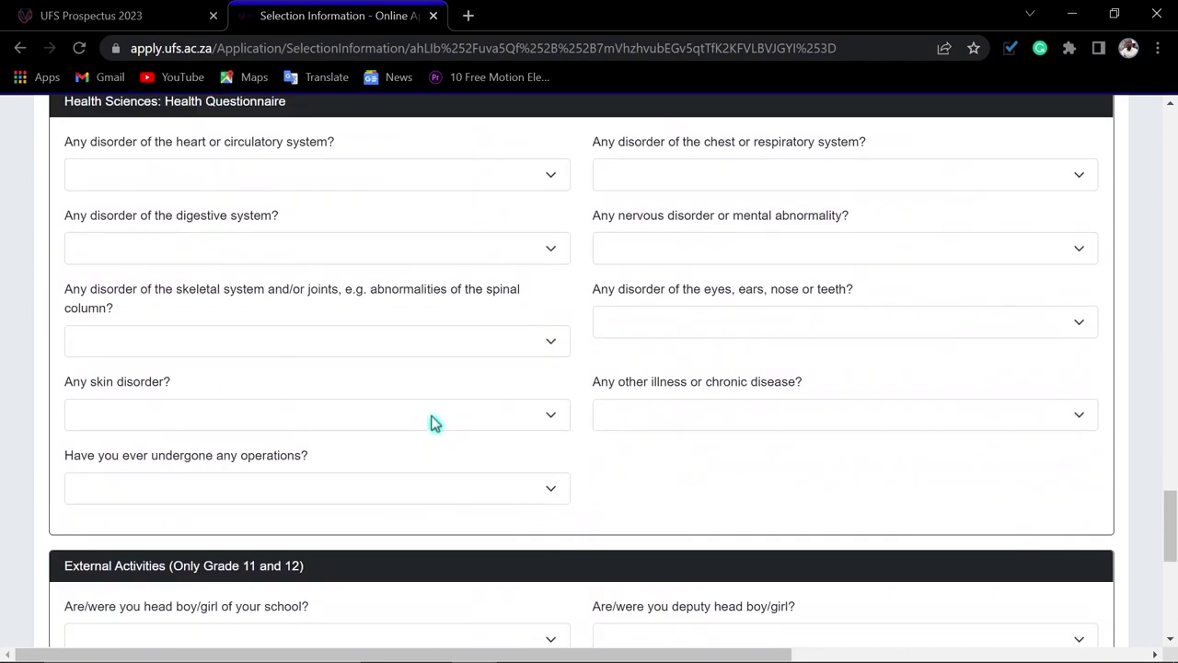
click(231, 174)
click(126, 232)
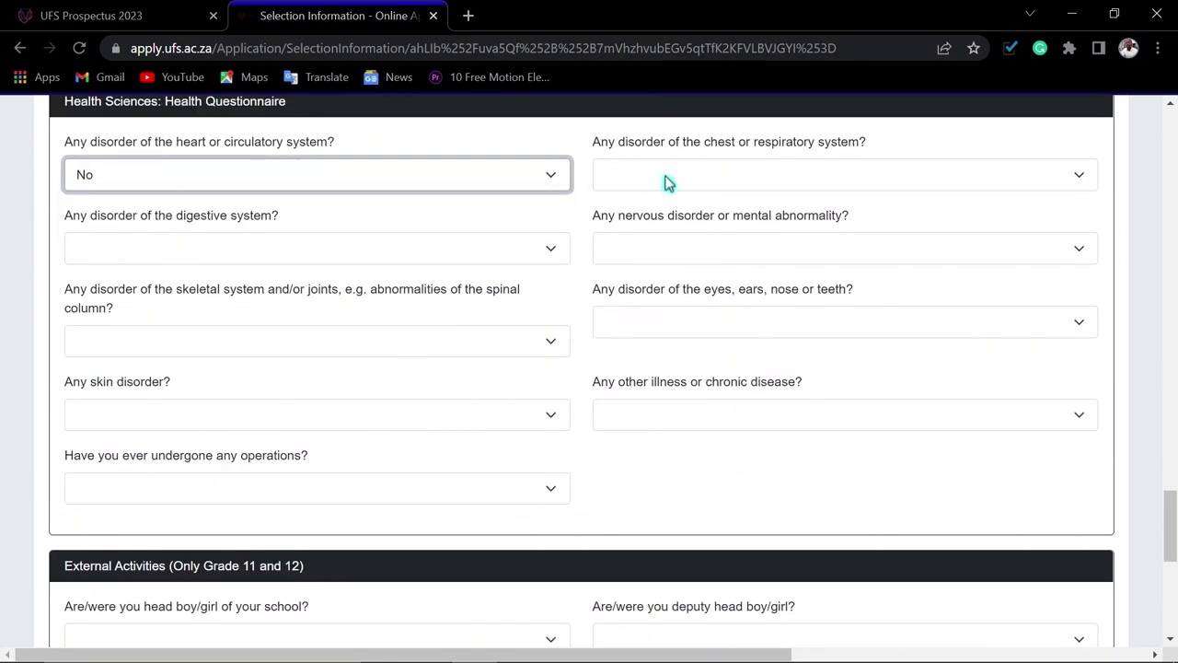
click(676, 177)
click(633, 234)
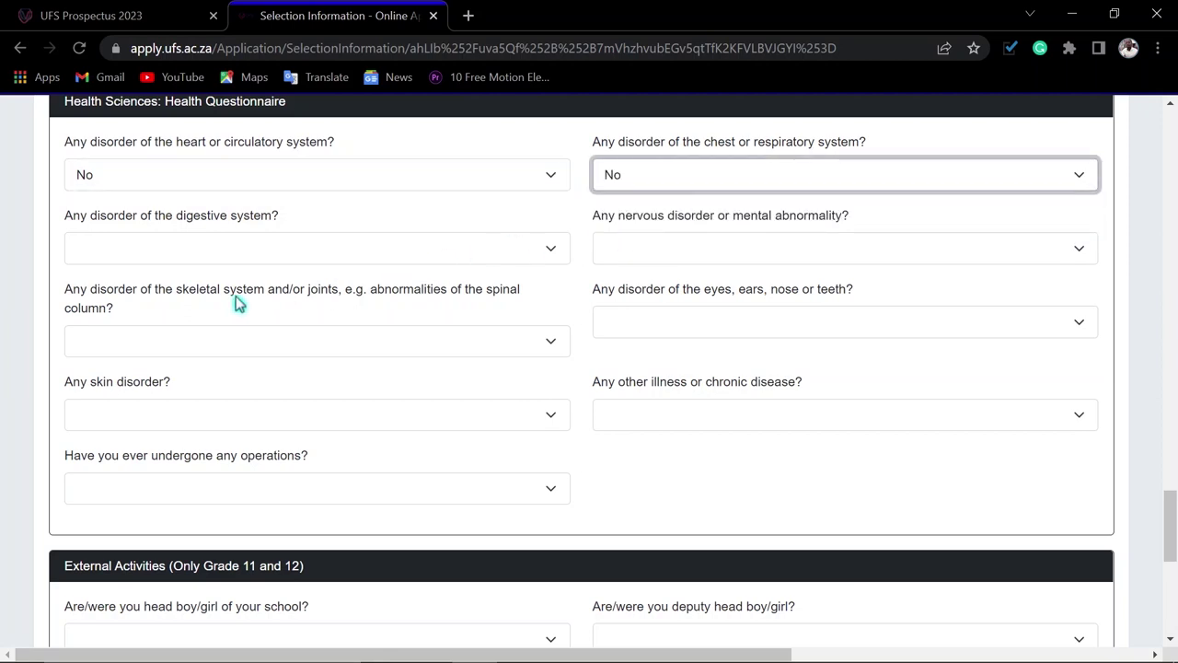
click(139, 255)
click(140, 309)
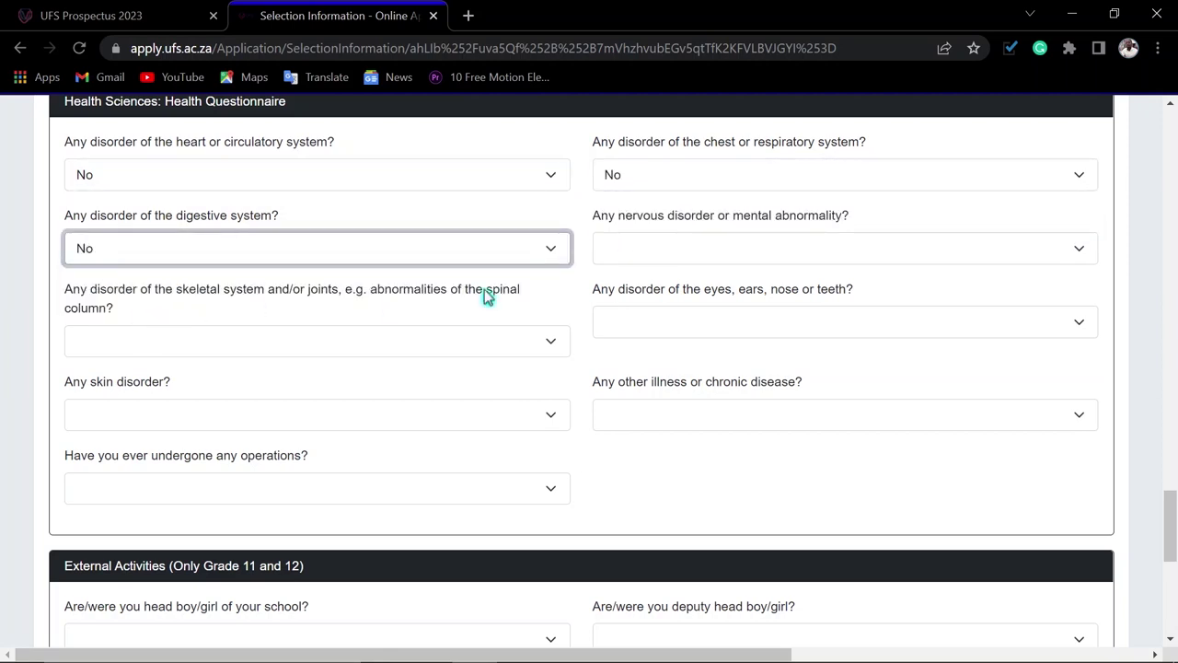
click(667, 261)
click(660, 306)
click(209, 343)
click(168, 395)
Answer No for eyes/ears/nose/teeth, skin disorders, other illness and operations.
click(797, 324)
click(675, 381)
click(256, 421)
click(176, 473)
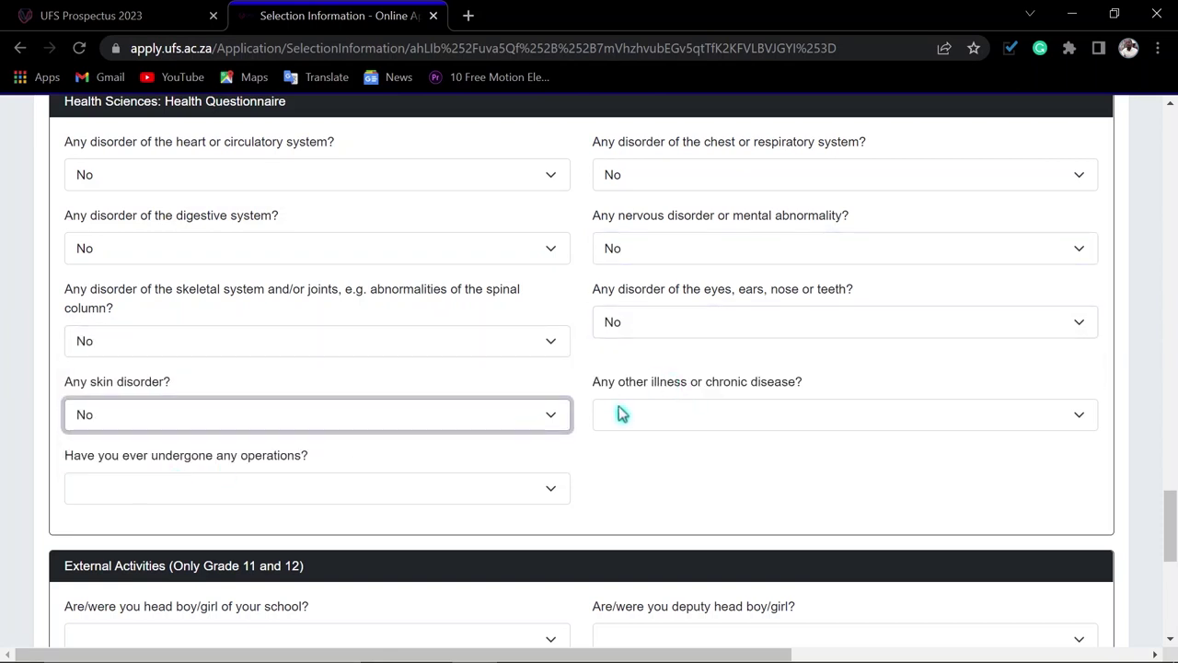
click(656, 425)
click(631, 473)
click(265, 492)
click(225, 543)
Answer No for head boy/girl, deputy head, class leader and prefect.
scroll(515, 391, down, 4)
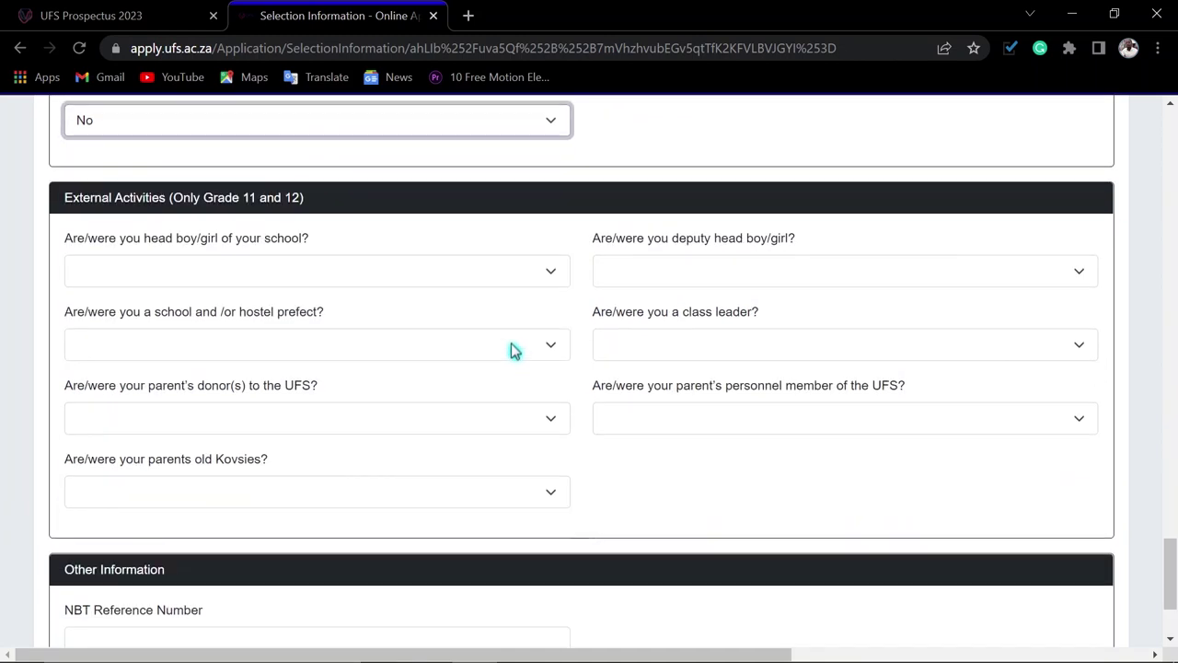
scroll(509, 344, down, 1)
click(261, 179)
click(156, 236)
click(637, 188)
click(641, 236)
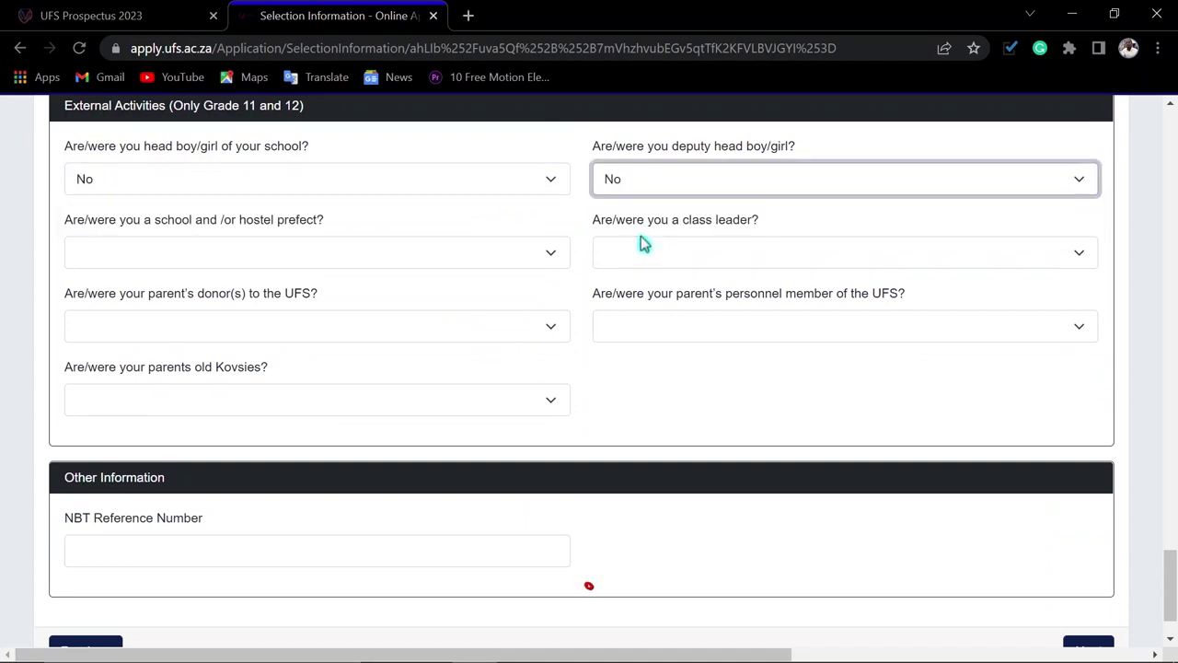
click(650, 266)
click(653, 315)
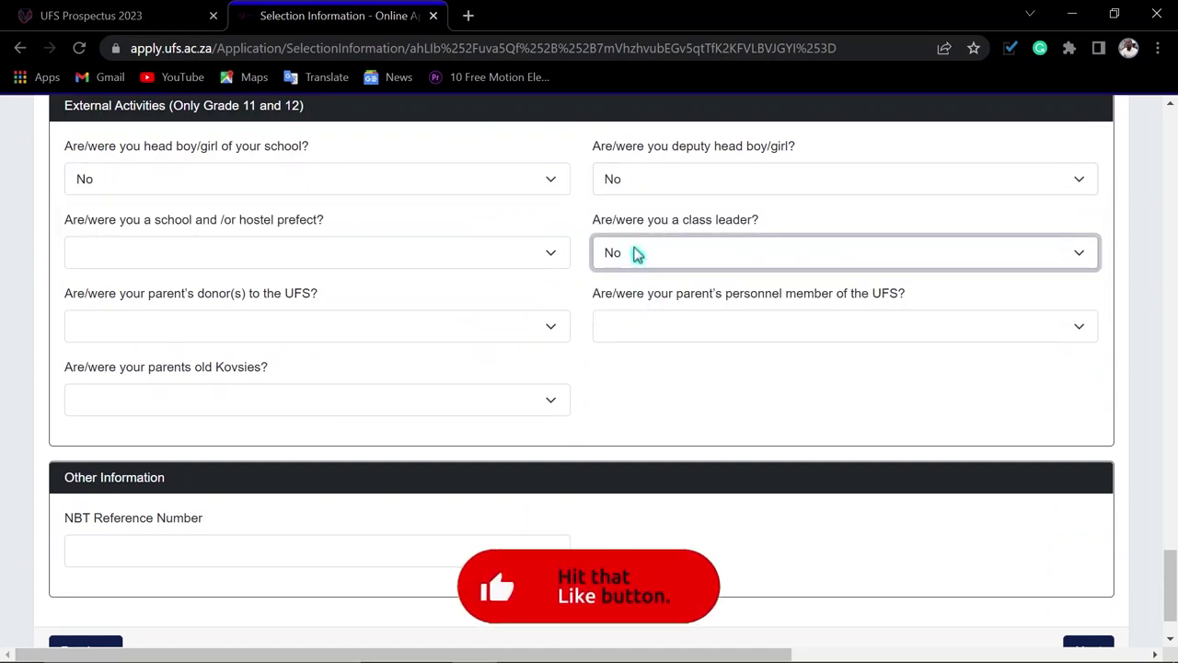
click(212, 254)
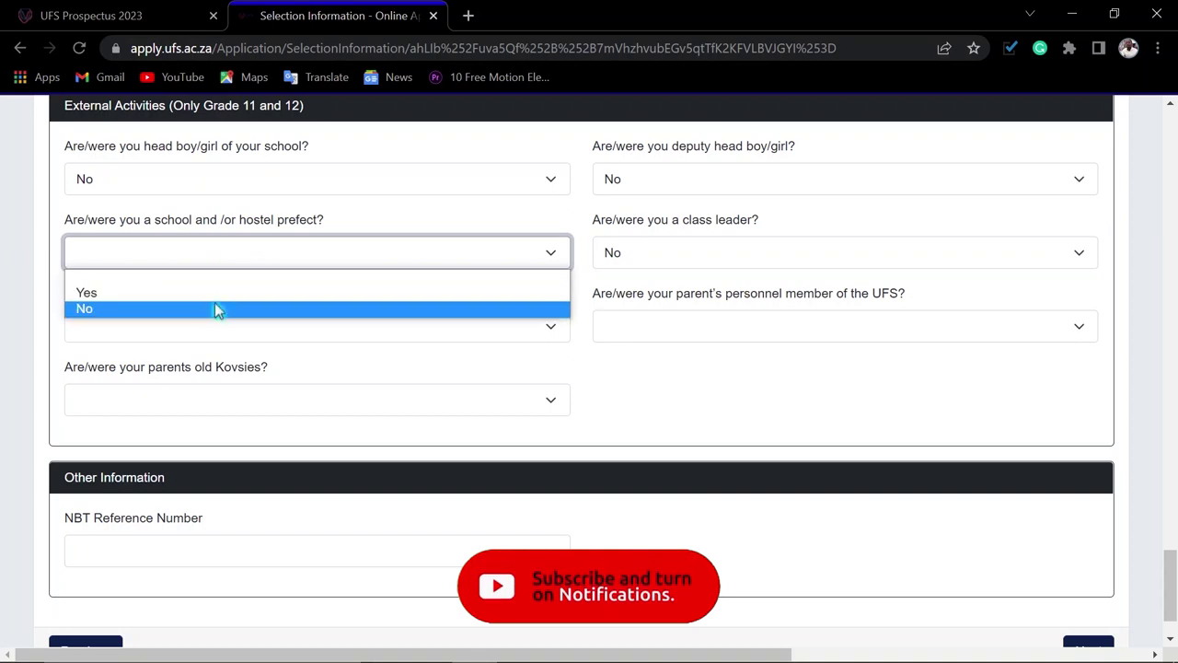
click(203, 309)
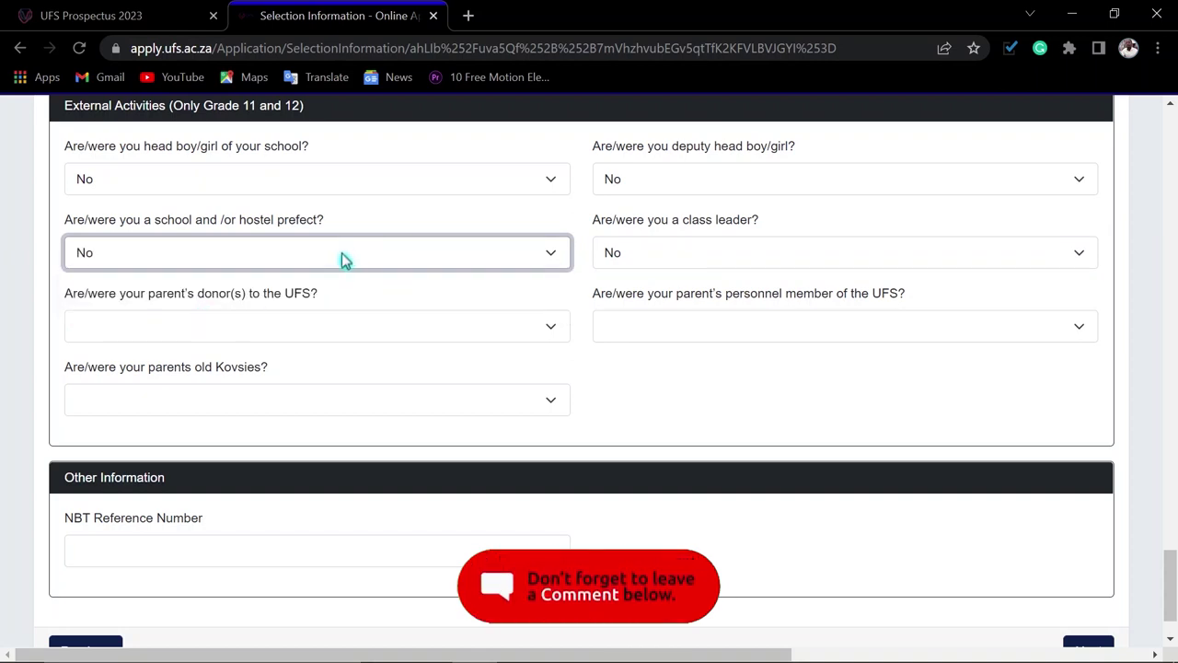
Answer No for parents being UFS donors, UFS personnel or old Kovsies.
click(249, 328)
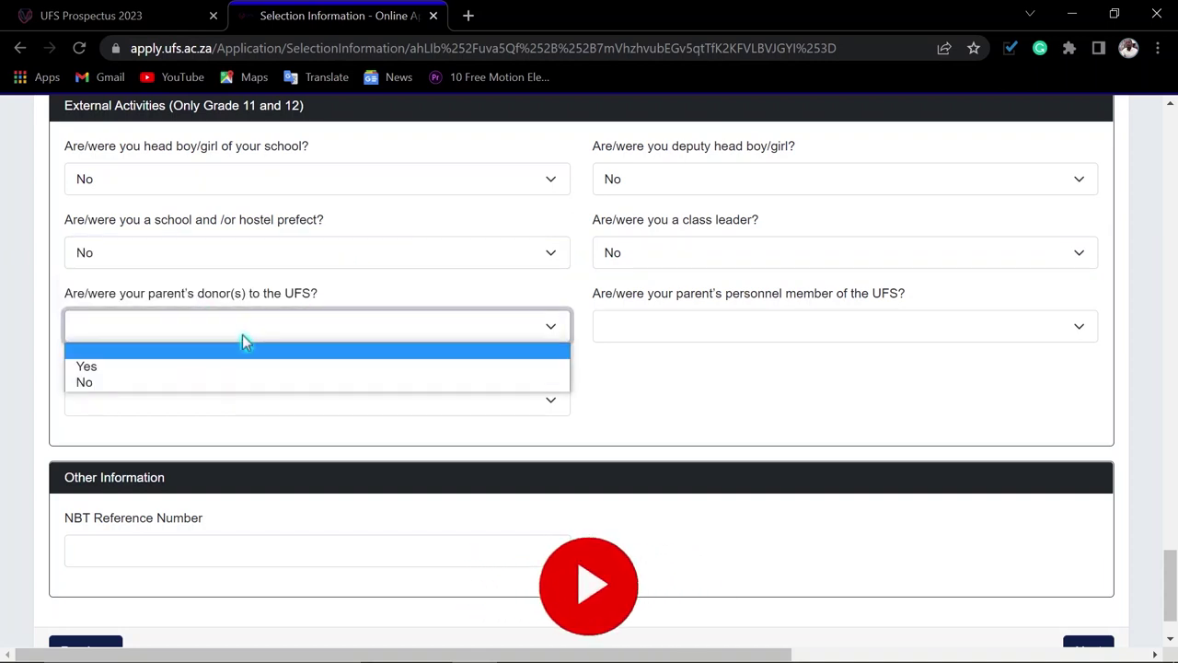
click(163, 382)
click(774, 326)
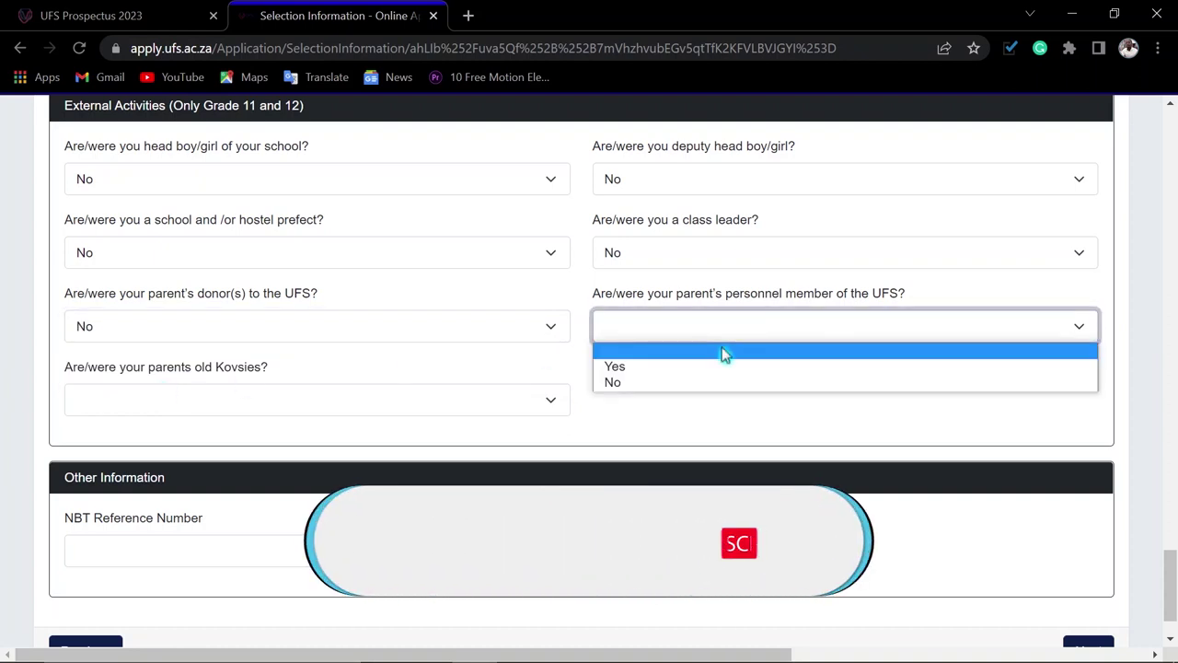
click(661, 383)
click(286, 396)
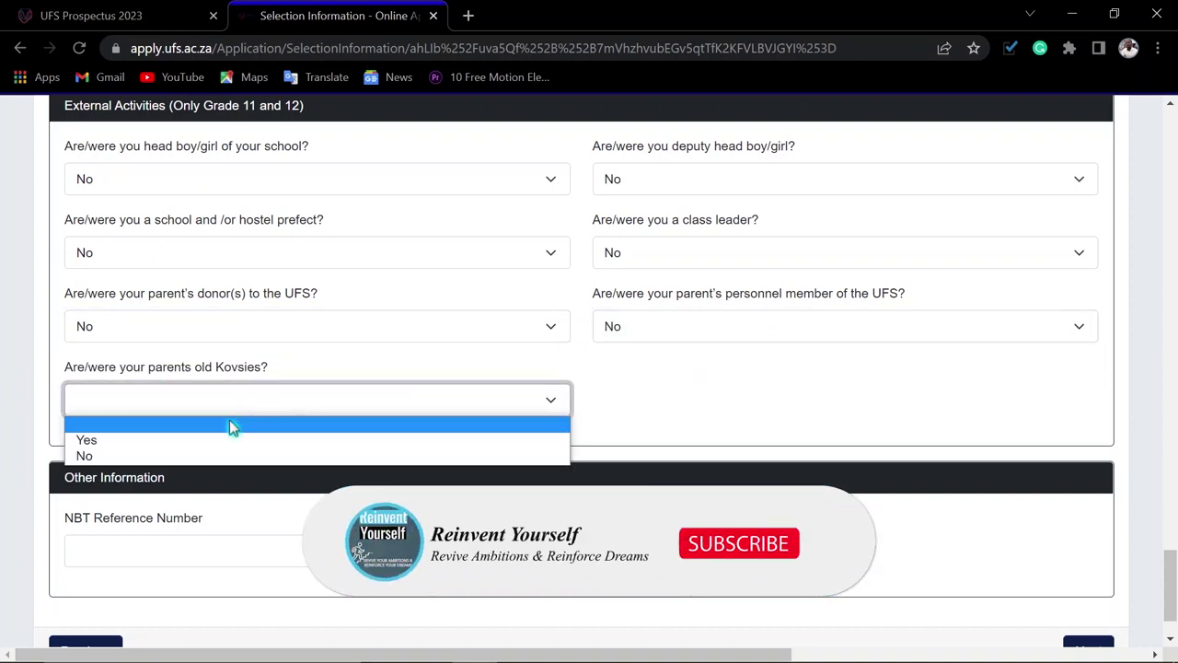
click(162, 454)
scroll(460, 423, down, 1)
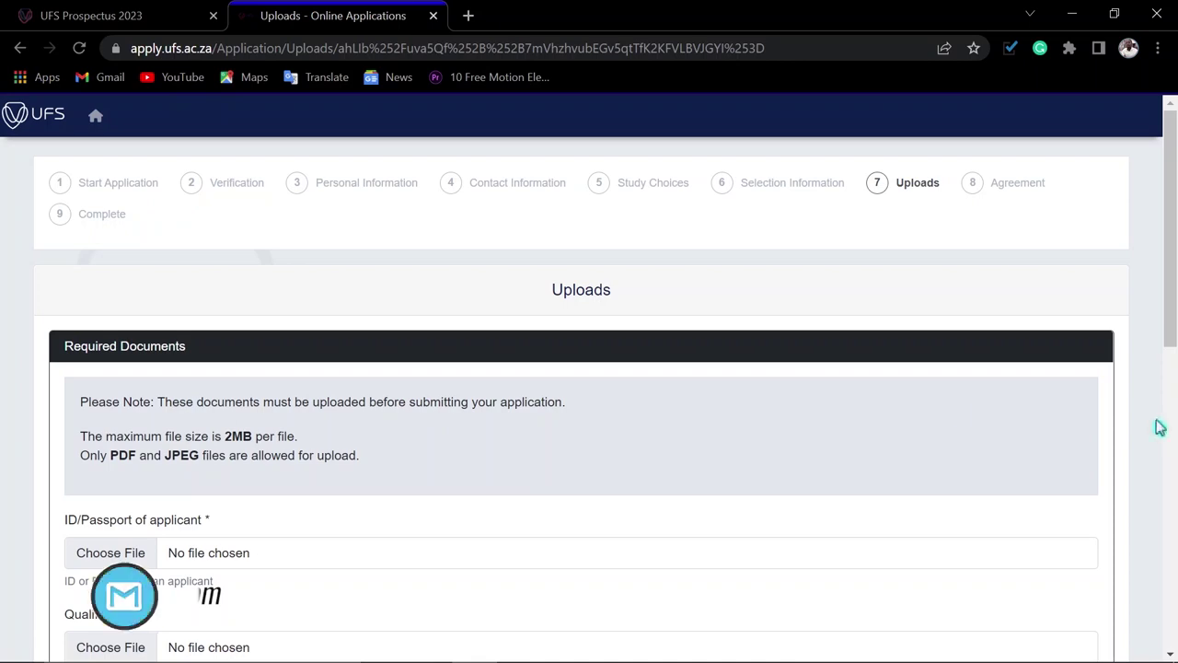
Attach MM ID copy.pdf as the ID/Passport document.
scroll(408, 432, down, 2)
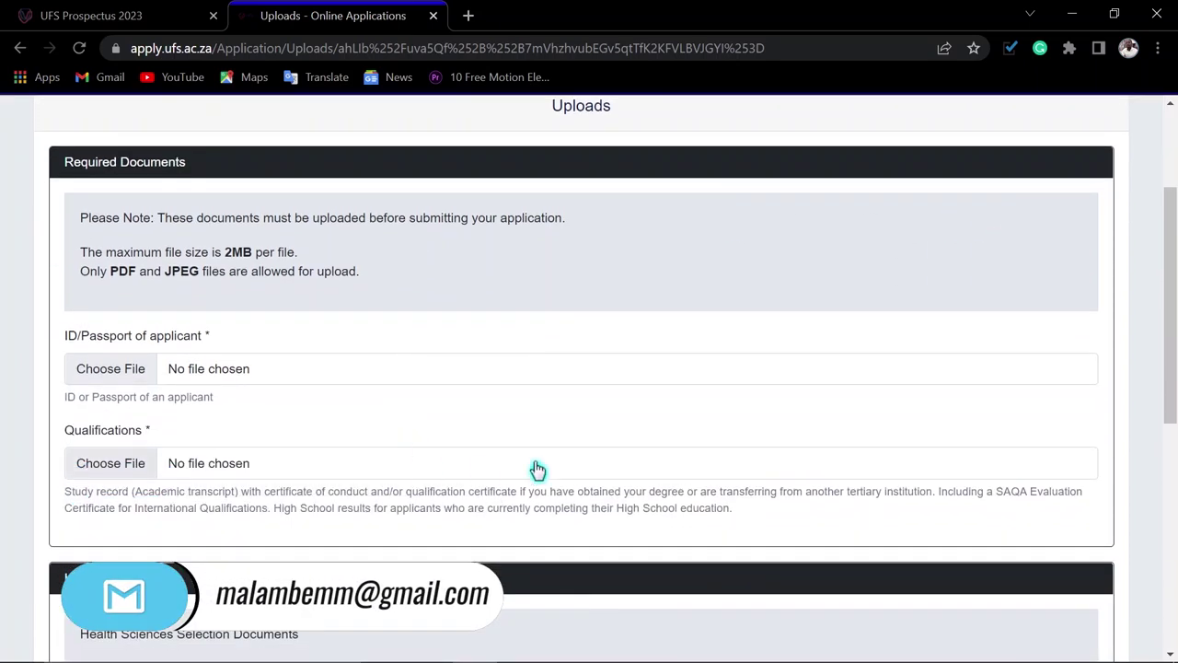
scroll(173, 433, down, 5)
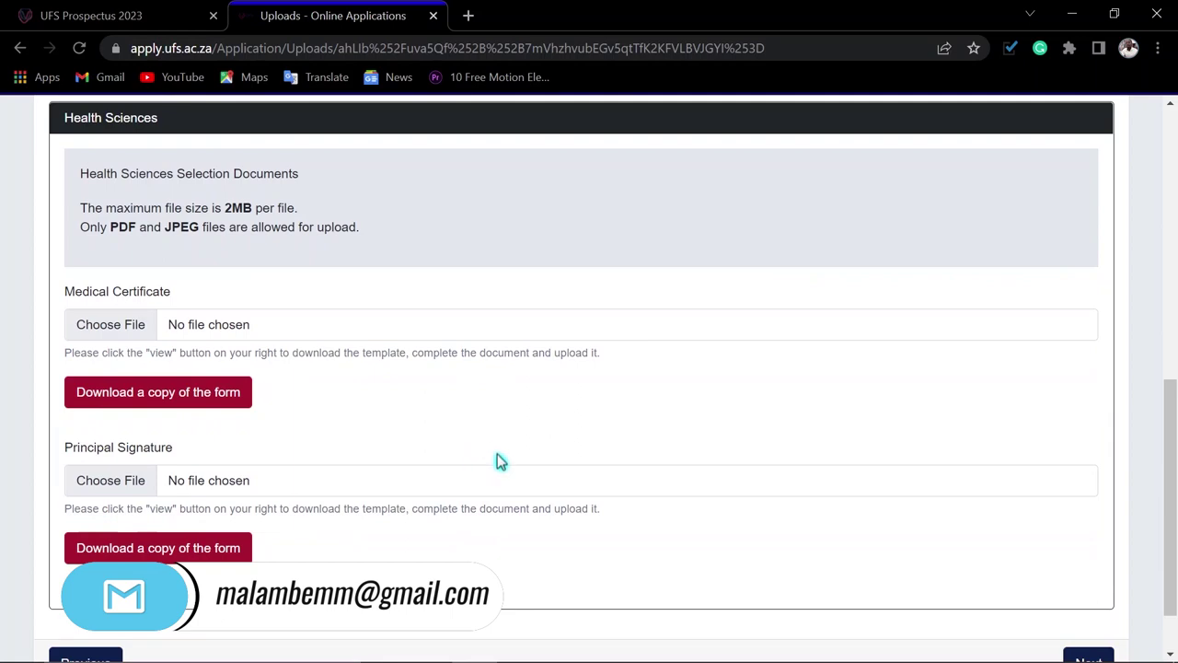
scroll(498, 460, up, 4)
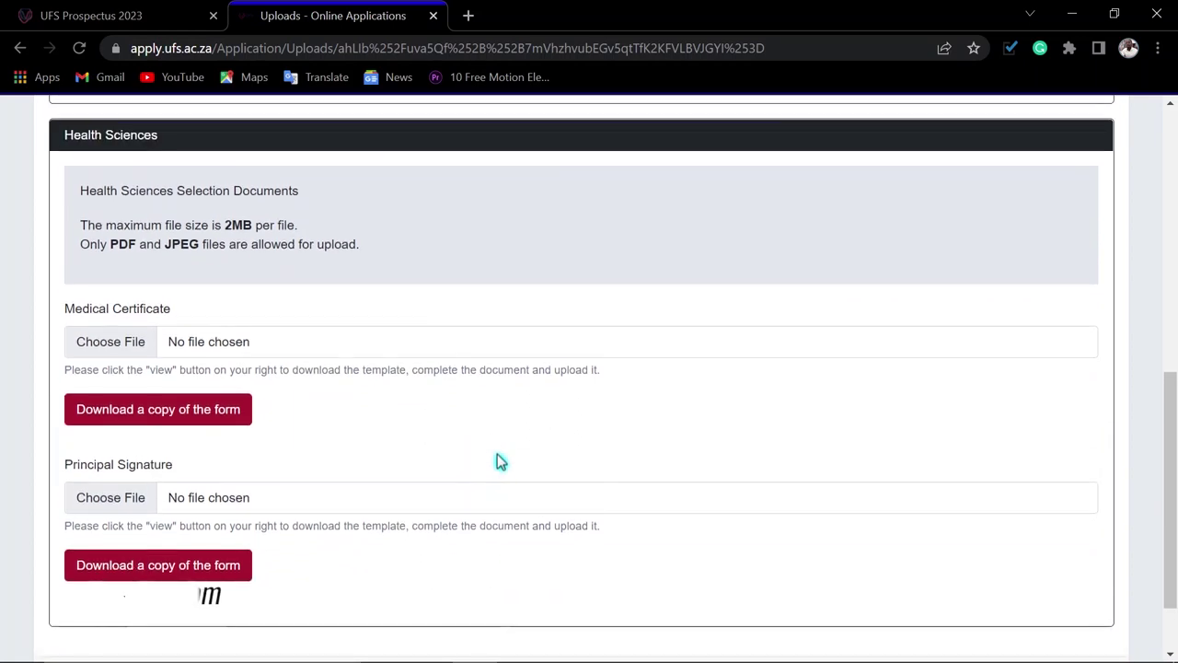
scroll(498, 460, up, 3)
scroll(495, 461, down, 3)
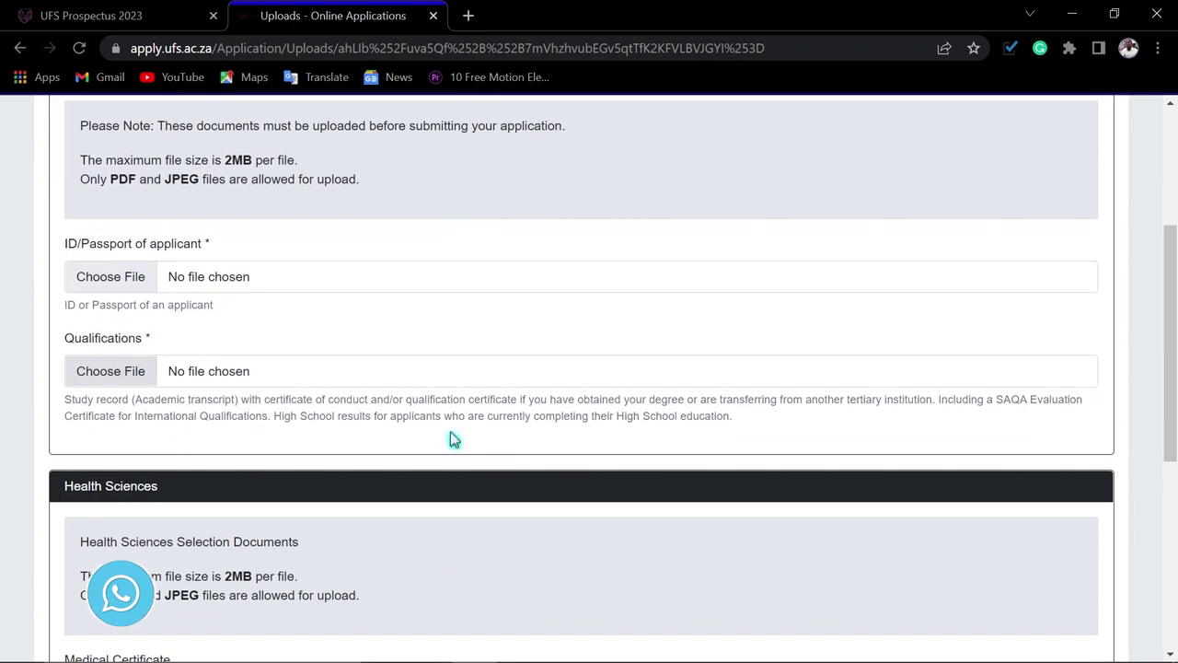
click(115, 287)
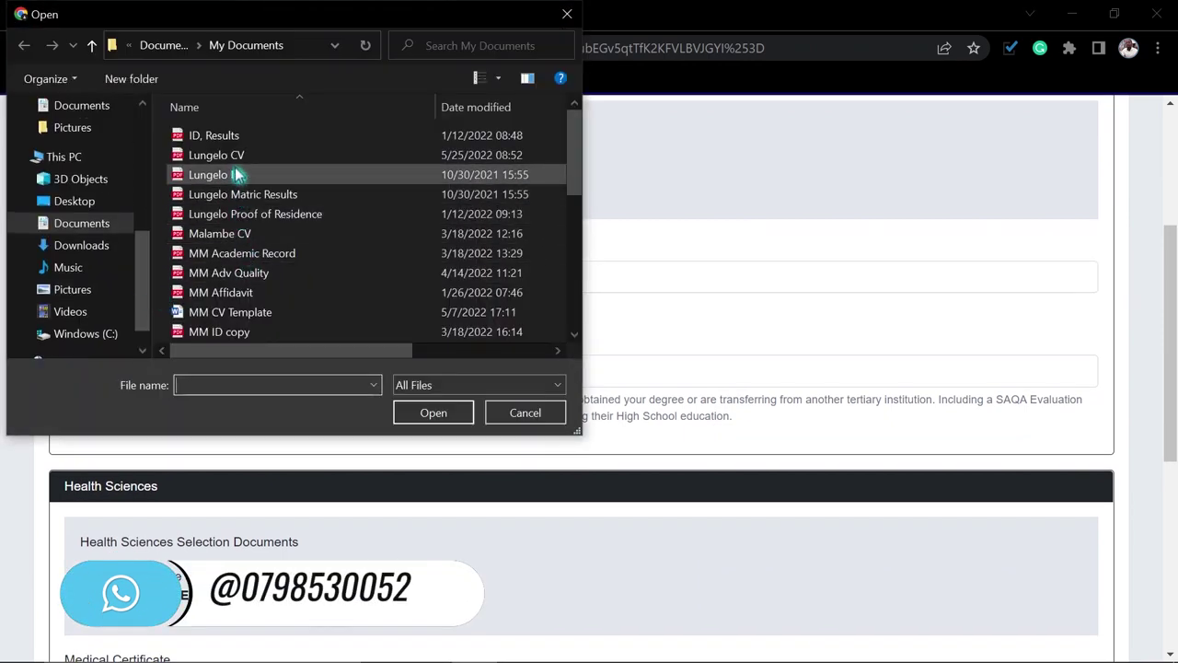
click(226, 333)
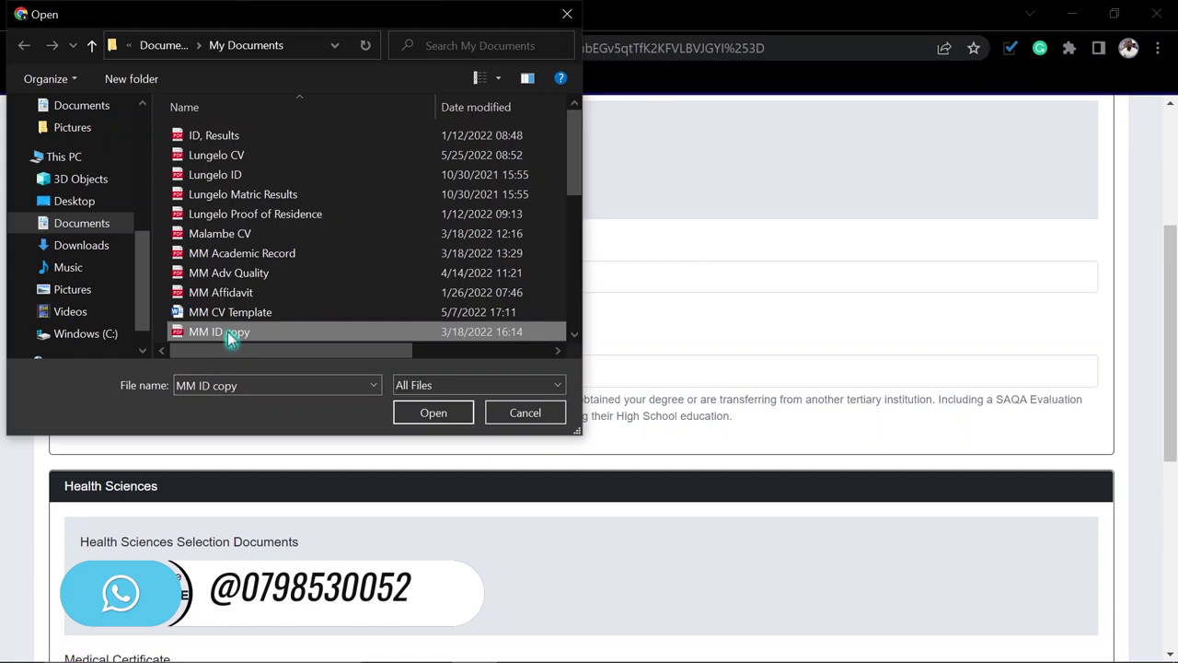
double_click(226, 334)
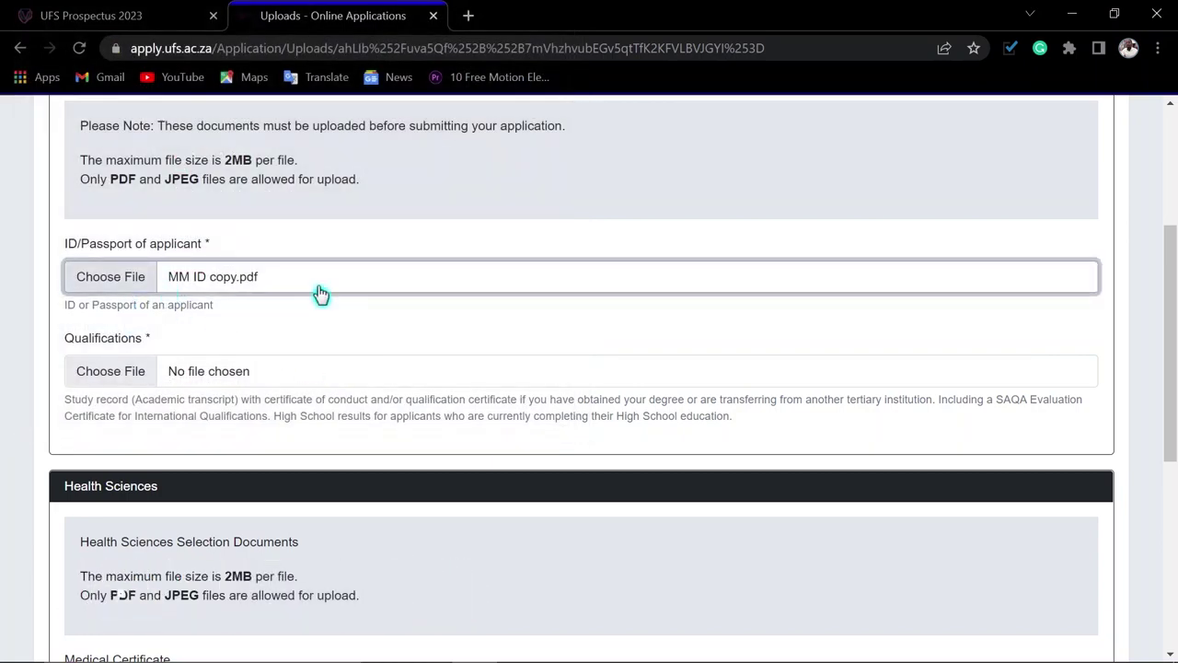
Attach MM Adv Quality.pdf under Qualifications.
scroll(173, 378, down, 1)
click(109, 283)
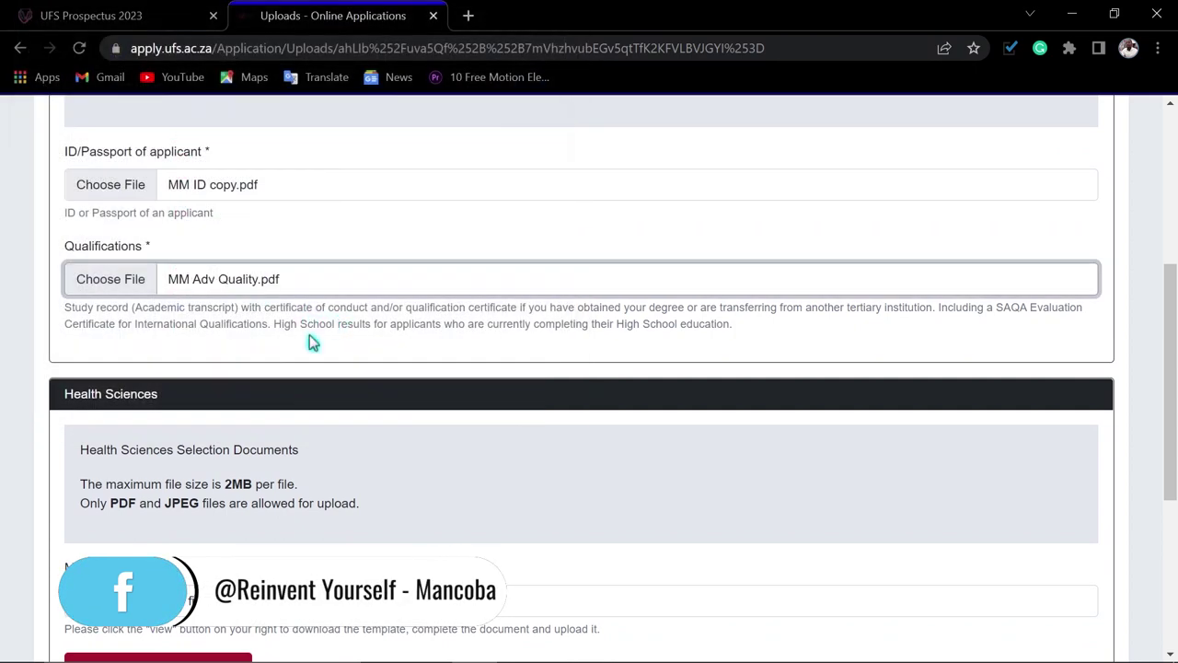
scroll(310, 329, down, 2)
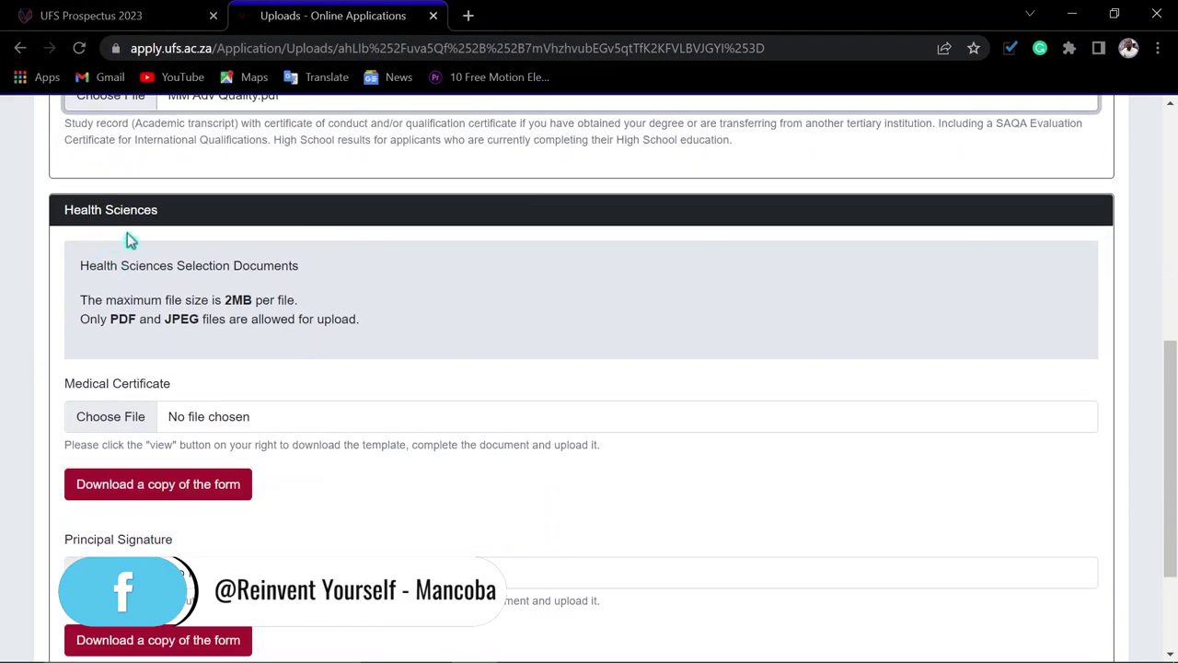
scroll(230, 433, down, 1)
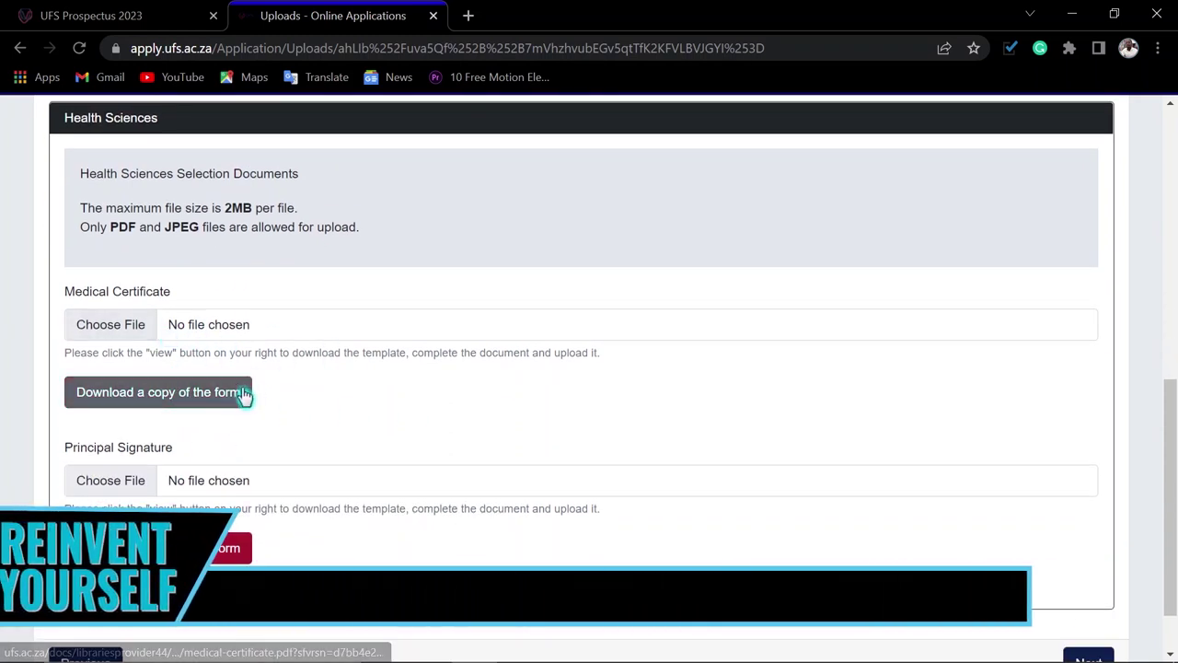
Download the Medical Certificate form template and continue past Uploads to the Agreement step.
click(108, 400)
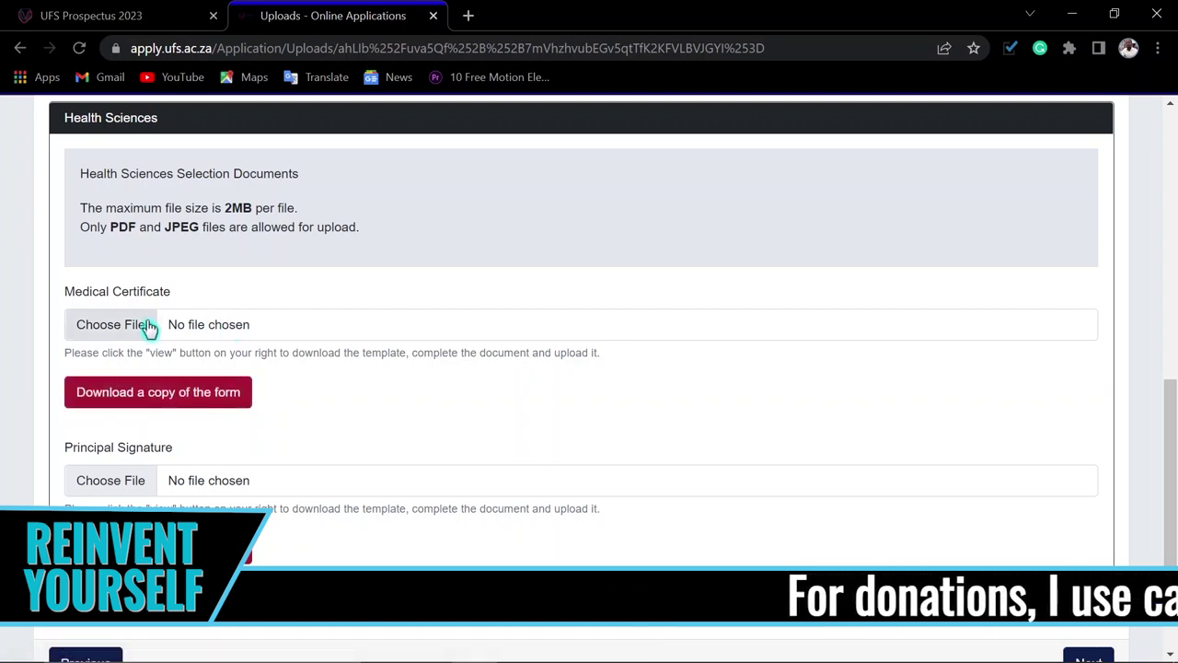
scroll(145, 420, down, 1)
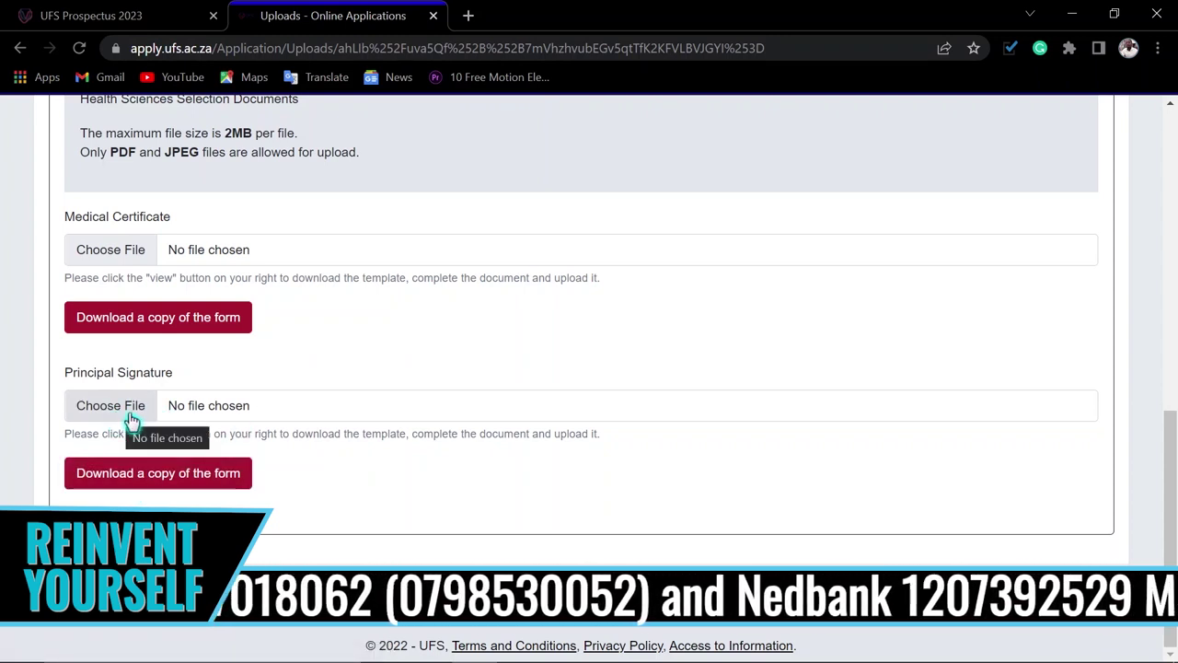
click(1068, 589)
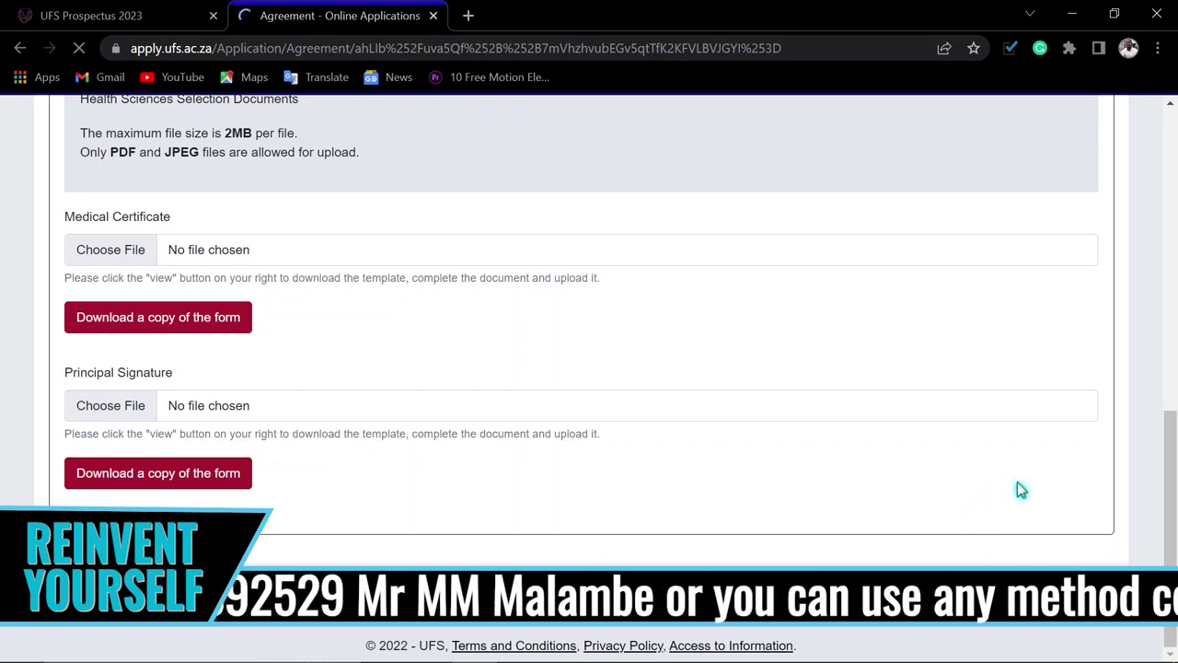
Accept the agreement clauses and submit the application to get its reference number.
scroll(692, 481, down, 3)
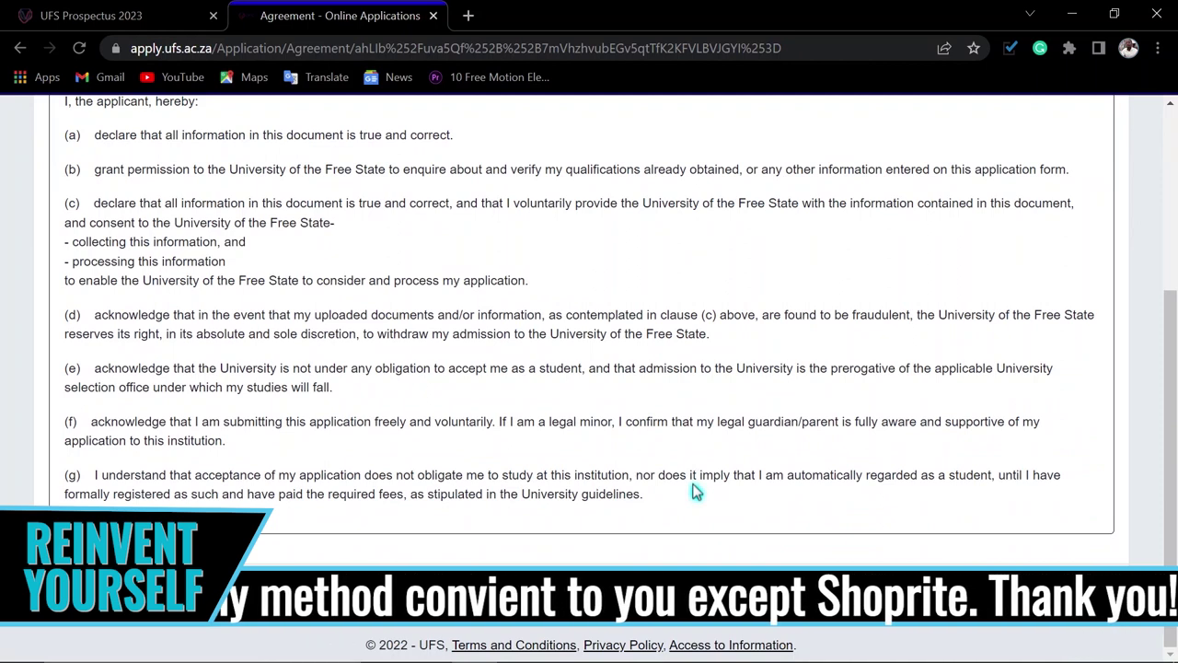
click(1077, 562)
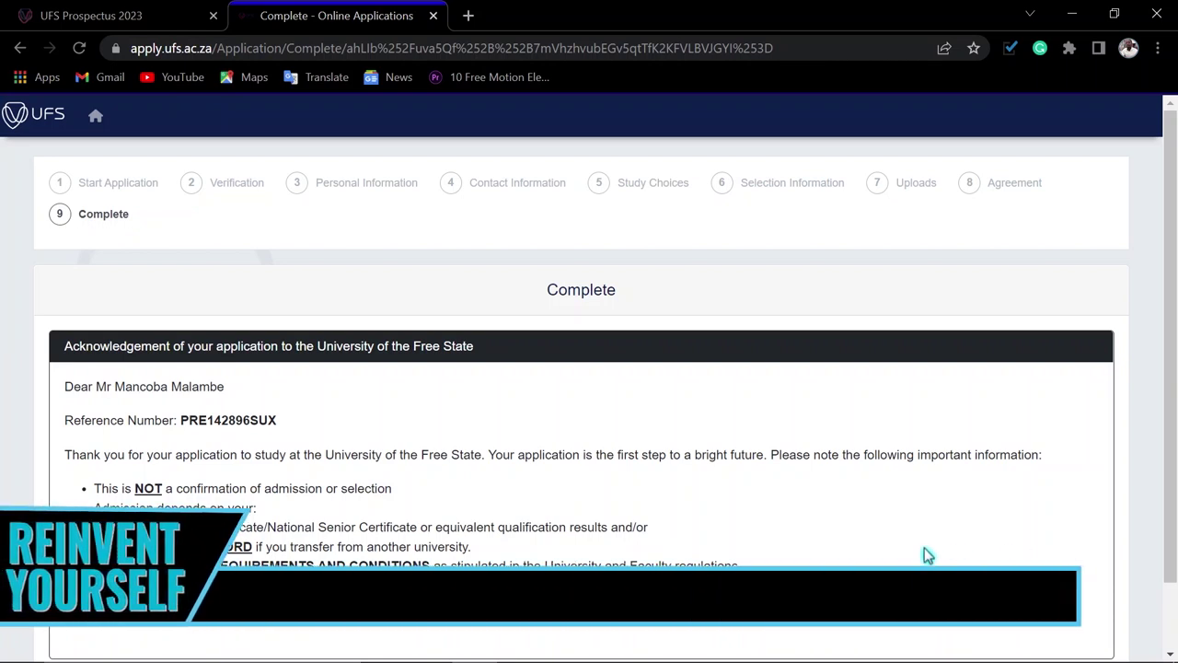
scroll(924, 547, down, 1)
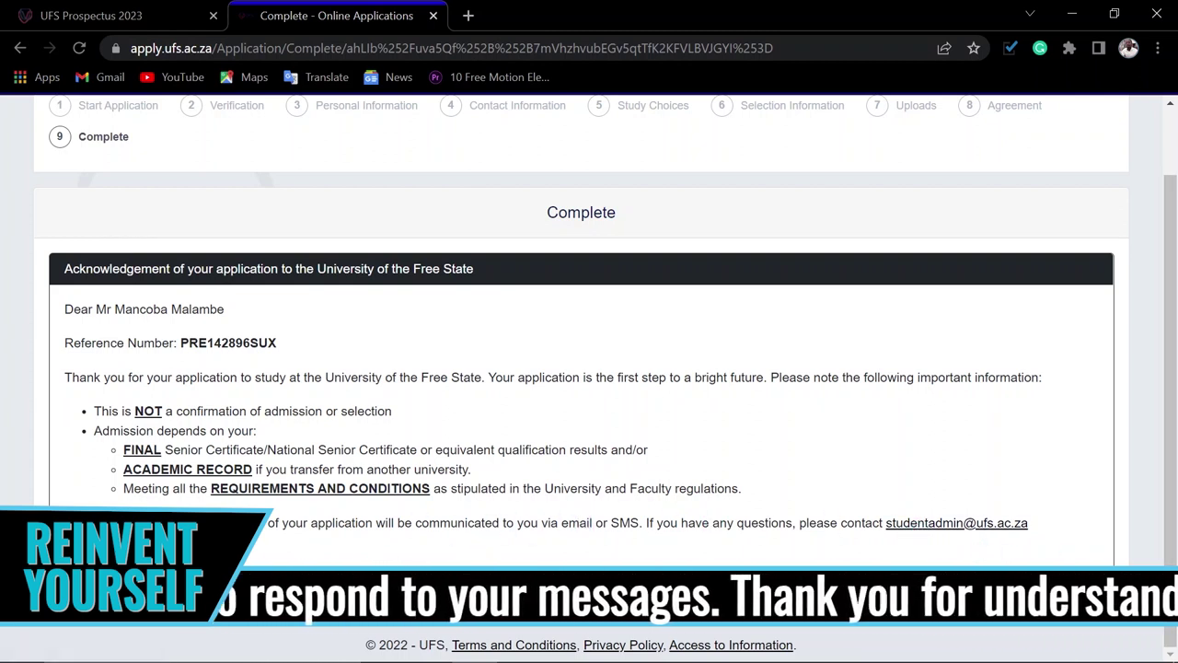
scroll(777, 468, up, 1)
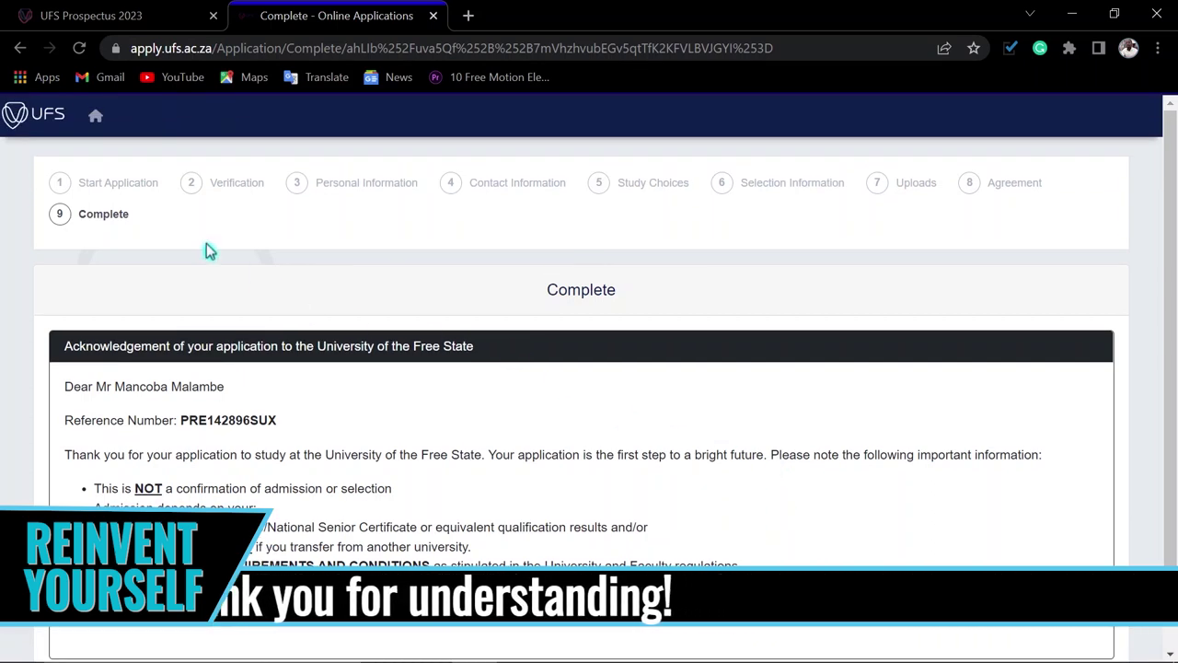
scroll(750, 478, down, 1)
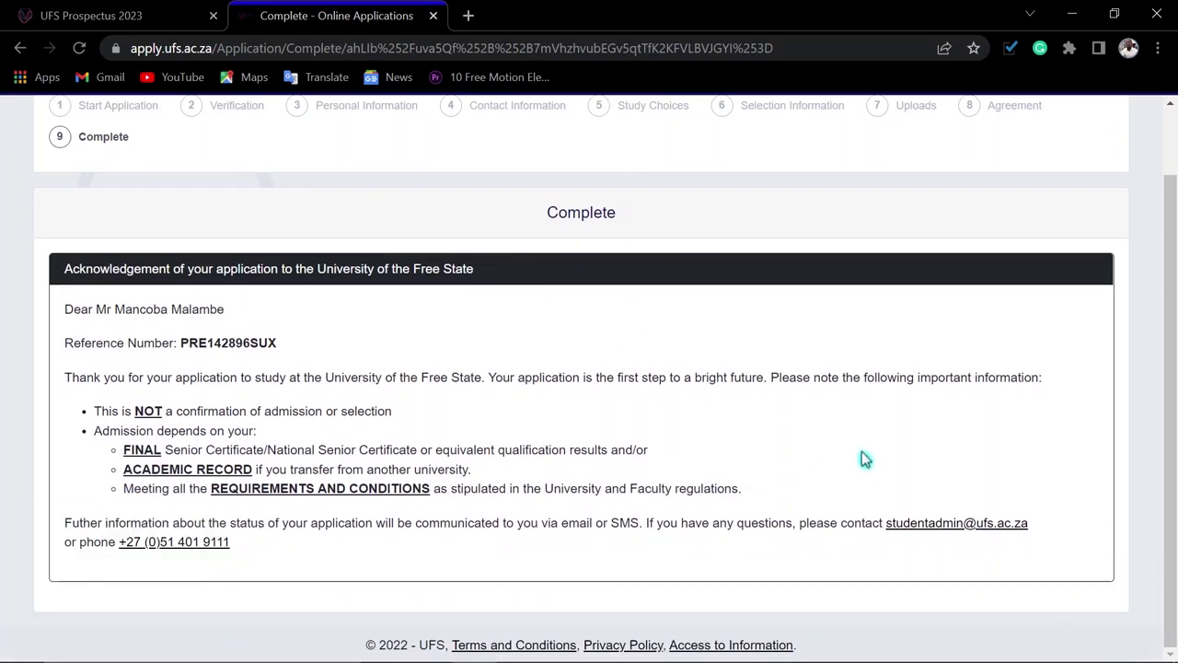